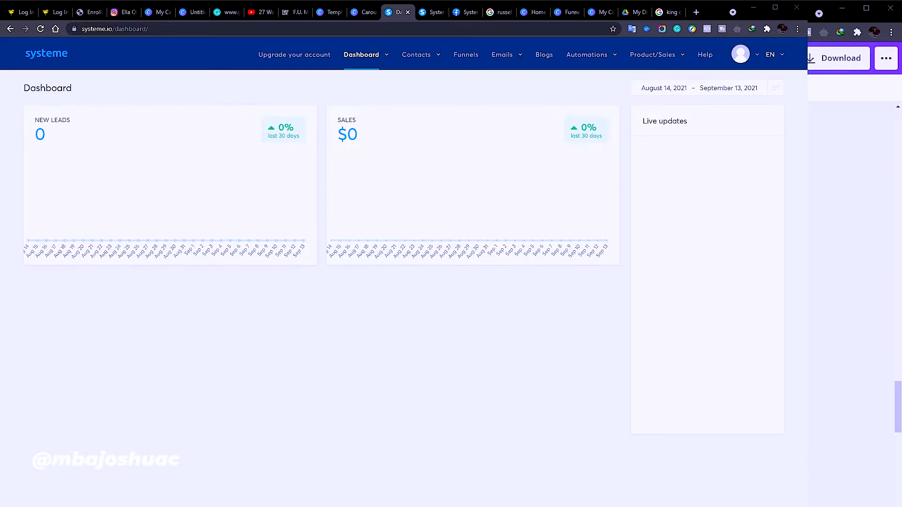
Switch to the systeme.io home page tab and scroll through its sections and back up
left_click(427, 13)
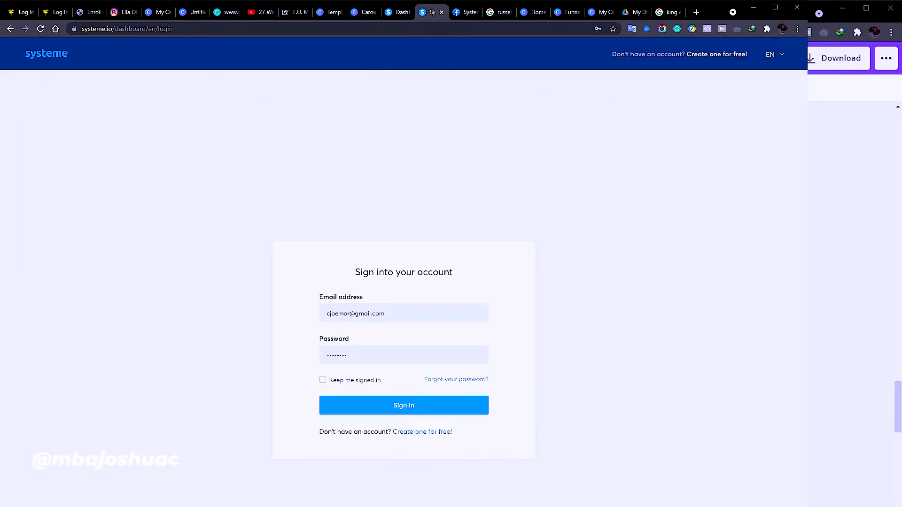
left_click(403, 13)
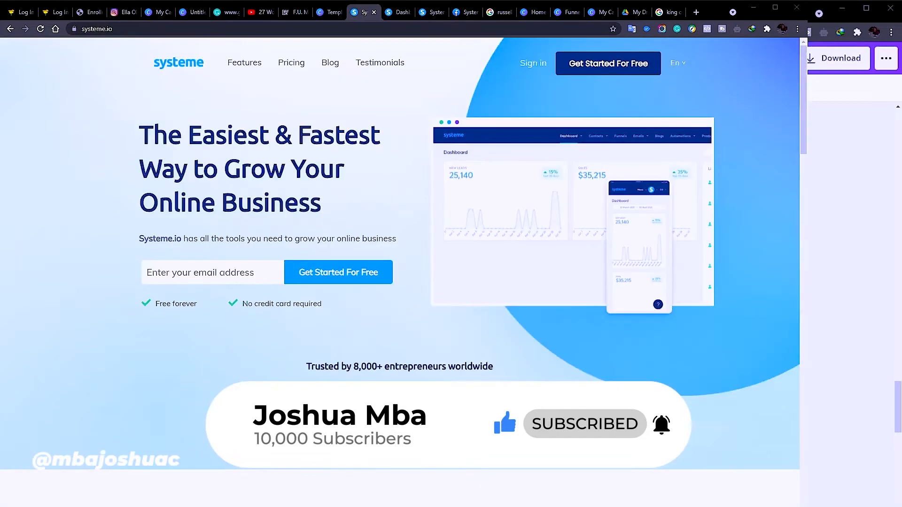
scroll(404, 272, "down", 10)
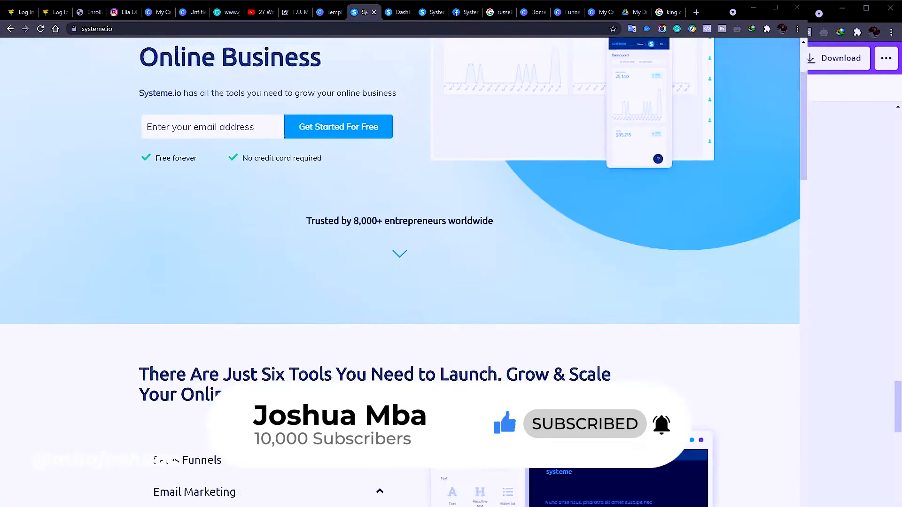
scroll(405, 273, "down", 15)
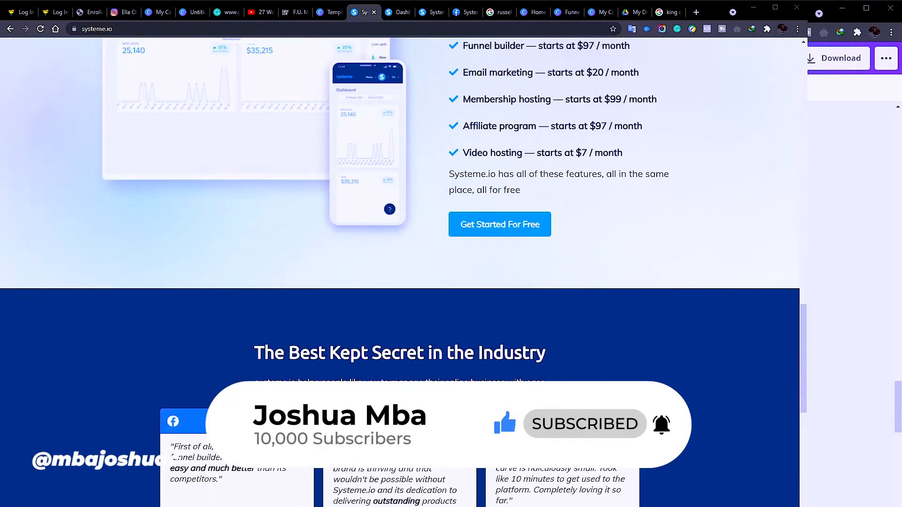
scroll(404, 273, "down", 10)
scroll(404, 272, "up", 15)
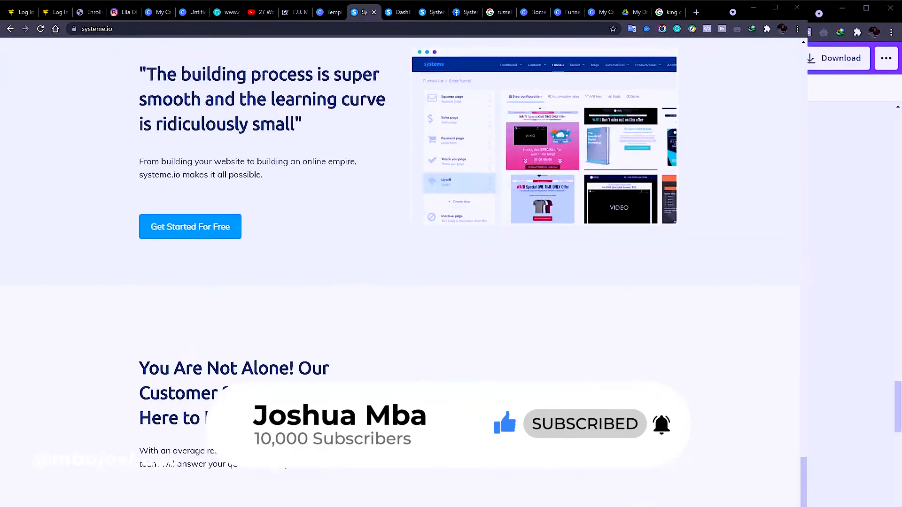
scroll(404, 273, "up", 20)
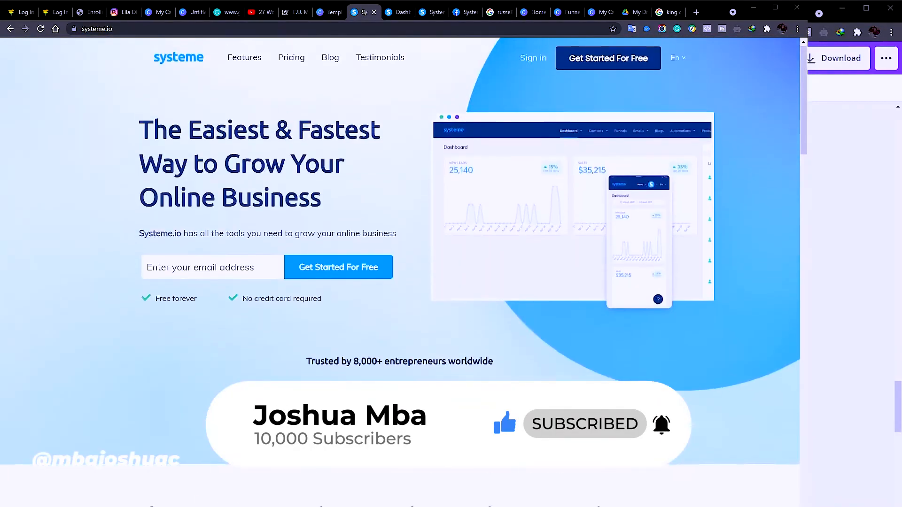
Open the pricing page and point out the Free plan's 0 custom domains
left_click(292, 65)
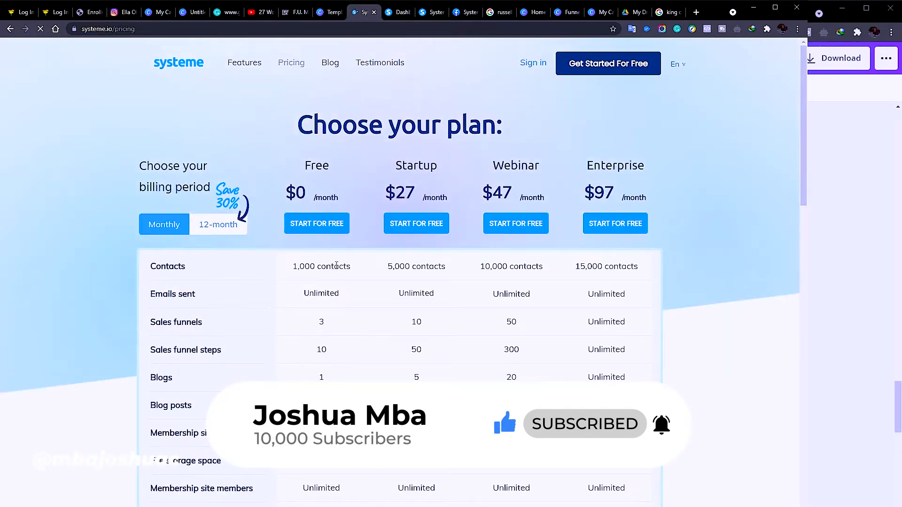
scroll(334, 374, "down", 6)
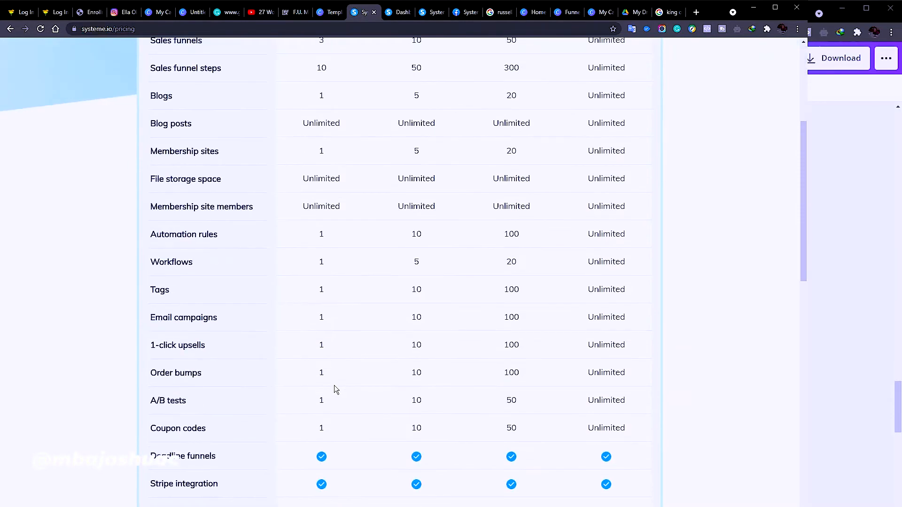
scroll(339, 467, "down", 5)
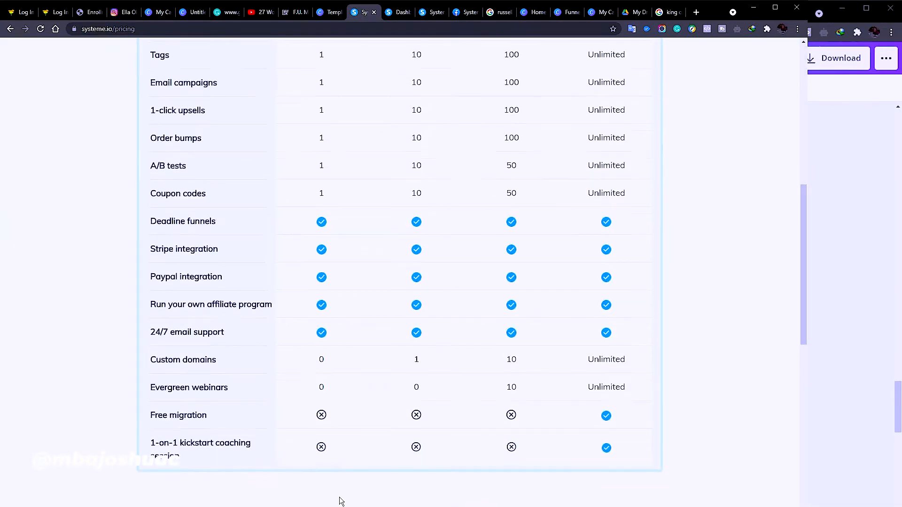
double_click(321, 360)
scroll(344, 387, "up", 10)
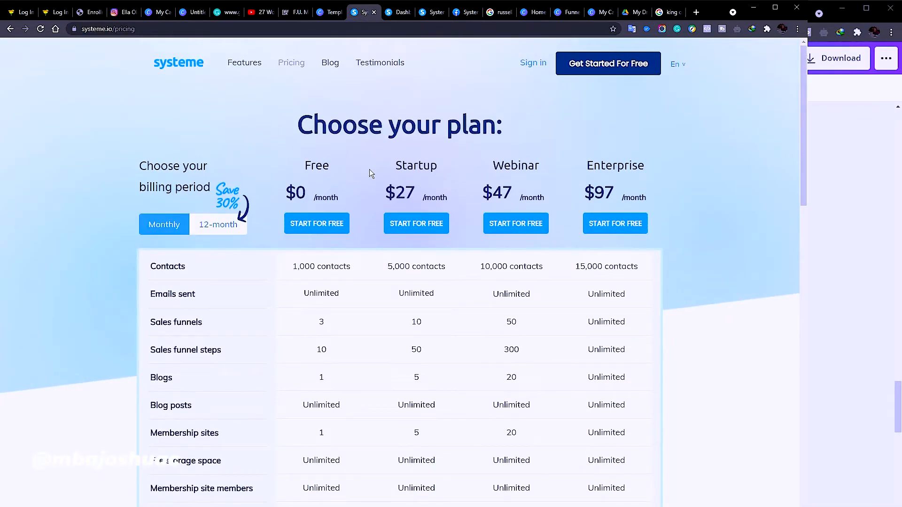
Highlight Startup's $27 price, 5,000 contacts, 10 funnels, 50 steps, 5 membership sites, unlimited storage
left_click_drag(387, 180, 410, 202)
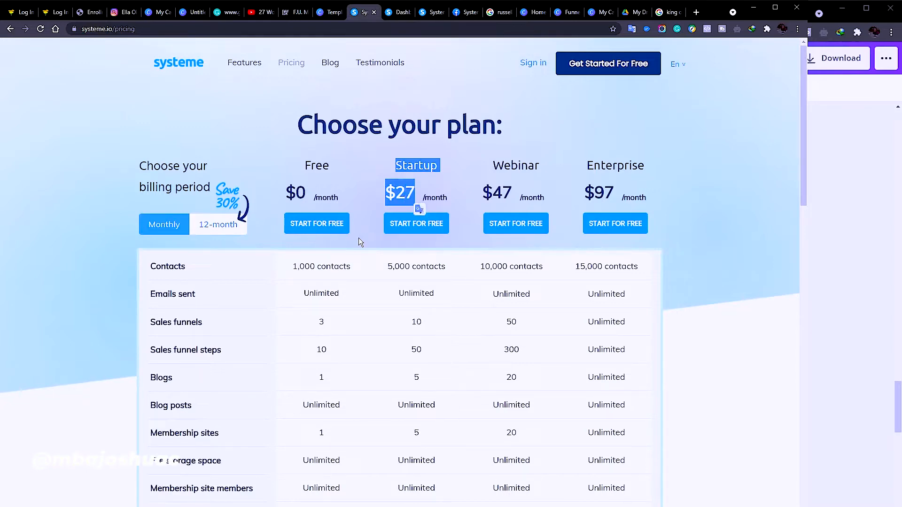
left_click(418, 183)
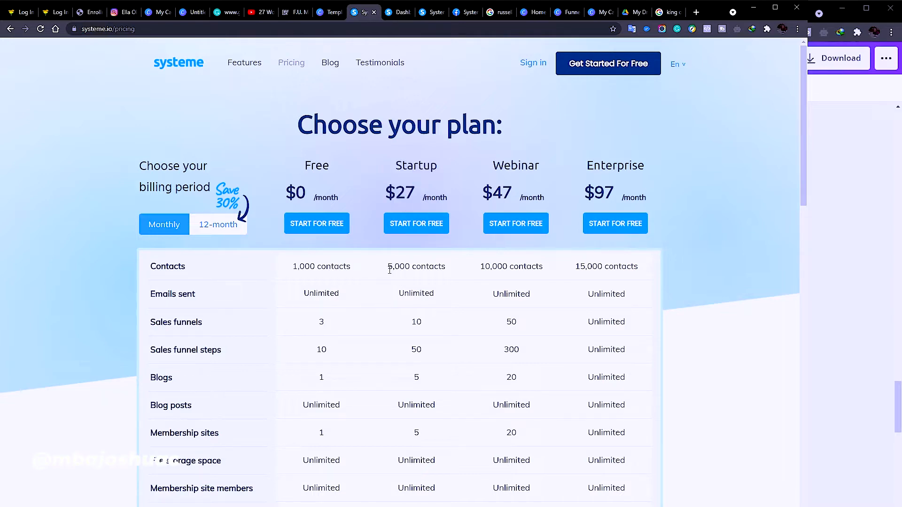
left_click_drag(386, 268, 451, 267)
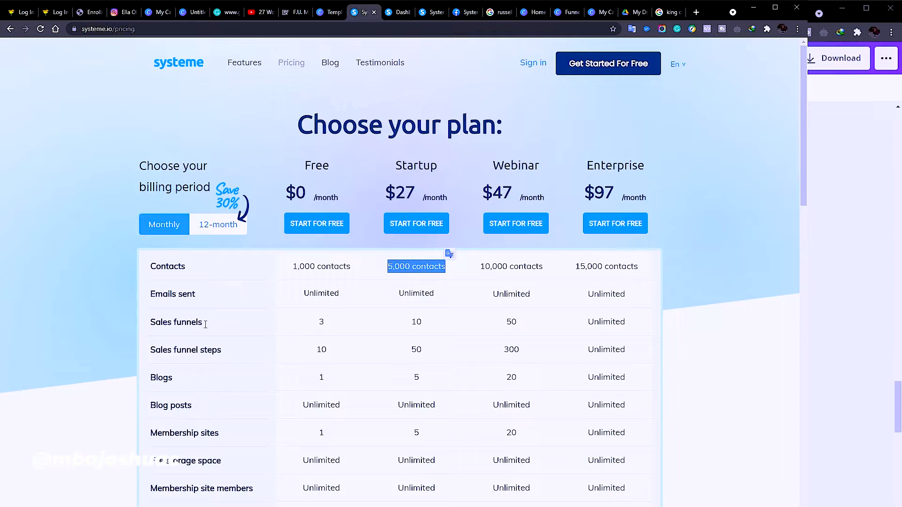
left_click_drag(405, 325, 422, 322)
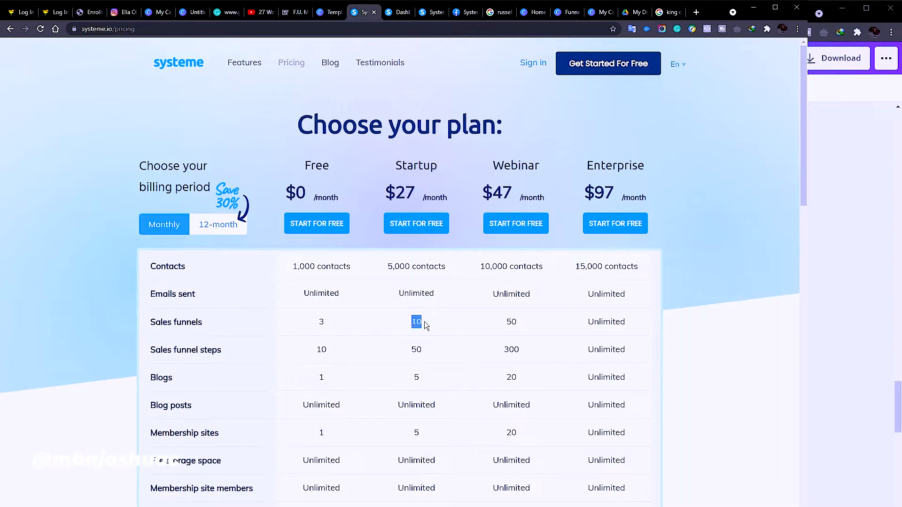
left_click_drag(403, 352, 429, 349)
left_click_drag(403, 438, 423, 435)
double_click(400, 463)
left_click(460, 456)
Scroll the comparison table, highlighting the Startup plan's 10 tags and email campaigns value
scroll(453, 458, "down", 1)
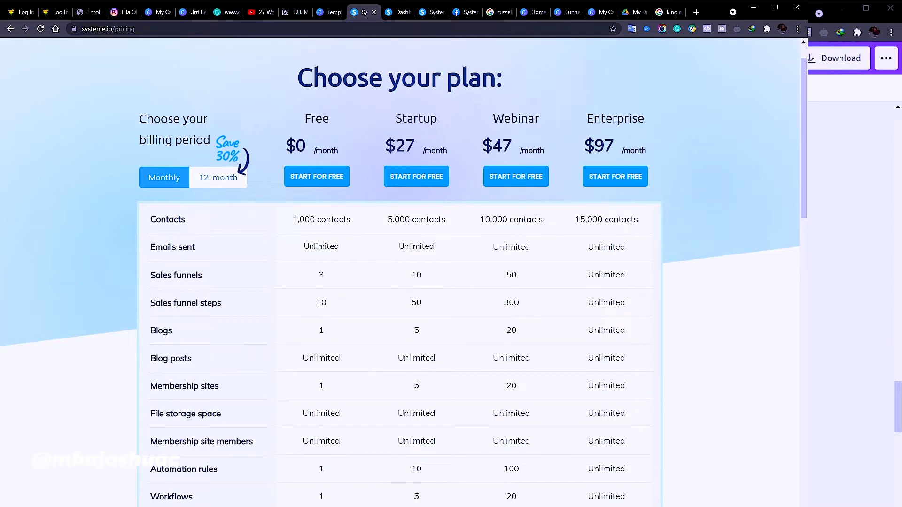
scroll(417, 431, "down", 2)
double_click(416, 431)
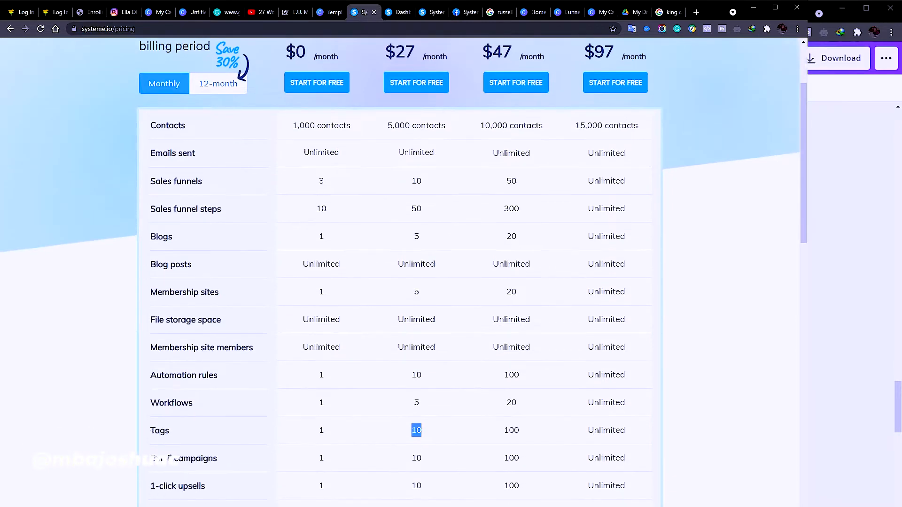
left_click(431, 463)
scroll(403, 457, "down", 1)
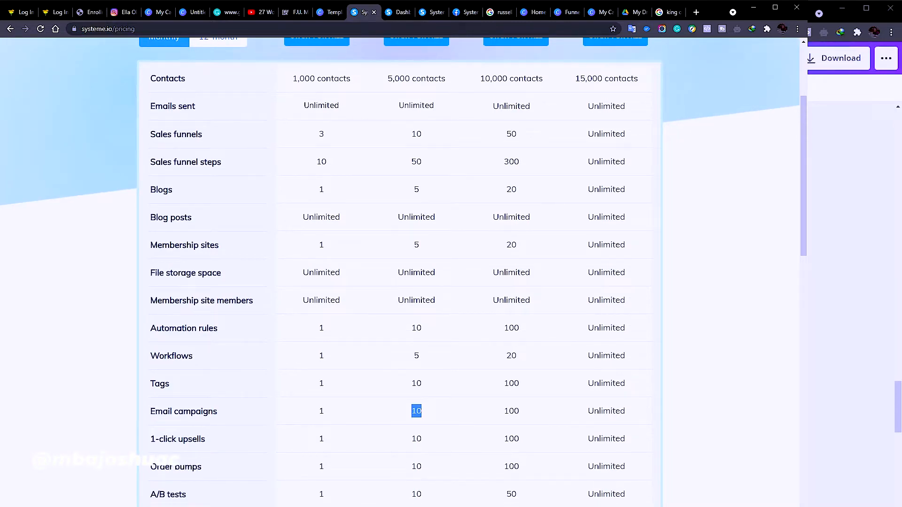
scroll(403, 273, "down", 1)
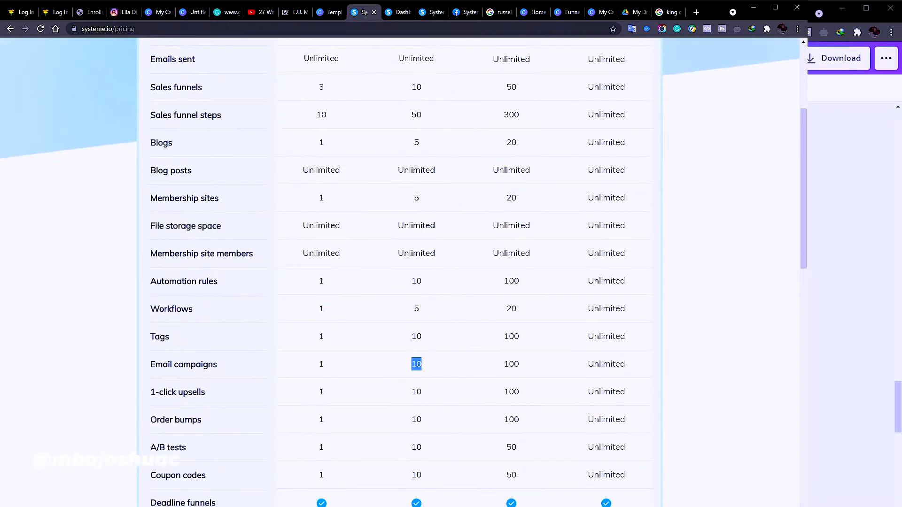
left_click(416, 365)
scroll(339, 493, "down", 2)
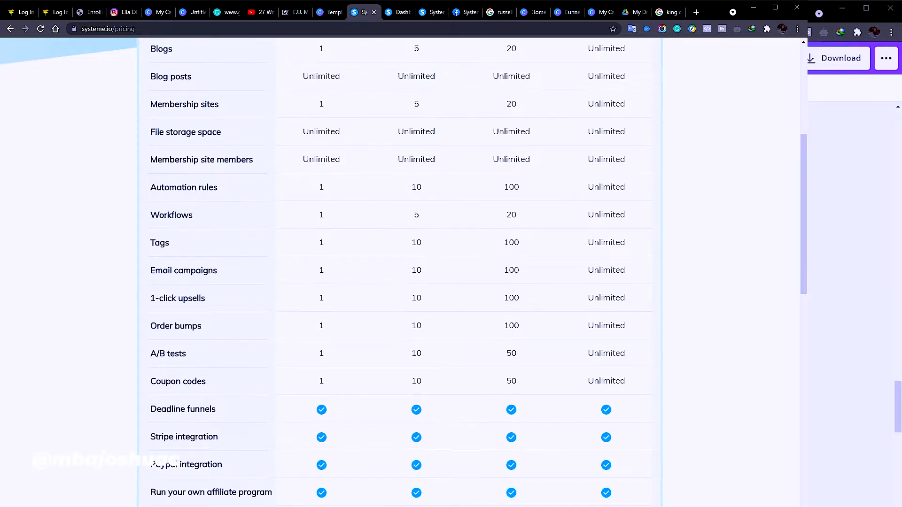
scroll(399, 272, "down", 2)
scroll(417, 486, "up", 8)
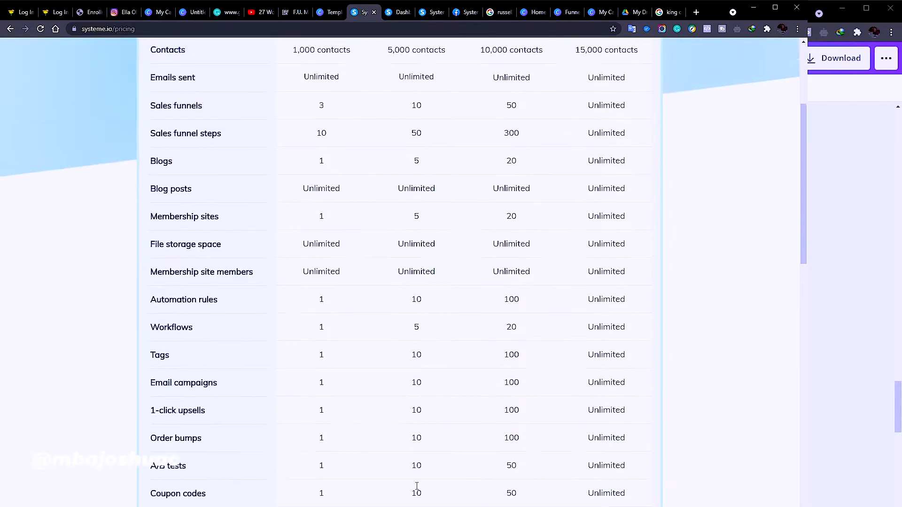
Highlight Startup's 5,000 contacts, name and $27 price, then reach the '+15k contacts' plans
left_click_drag(393, 222, 449, 221)
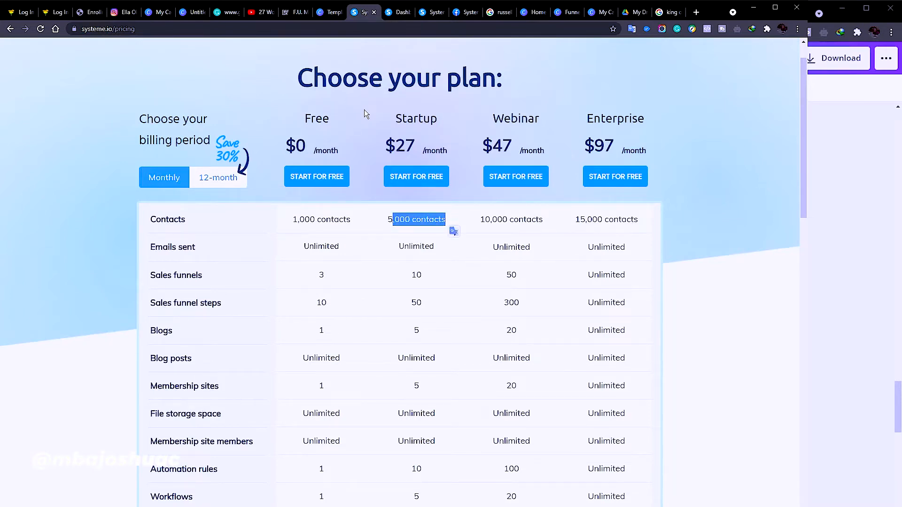
left_click_drag(393, 118, 435, 119)
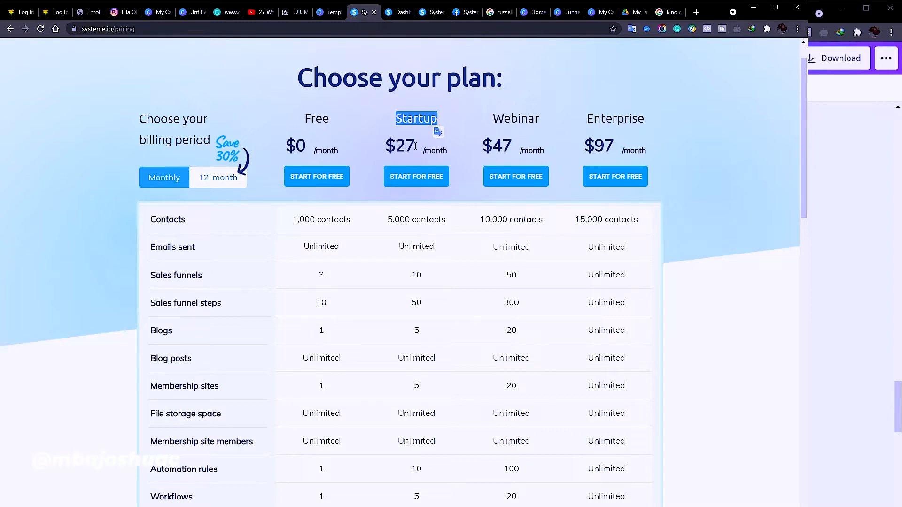
left_click_drag(415, 146, 387, 144)
scroll(430, 325, "down", 15)
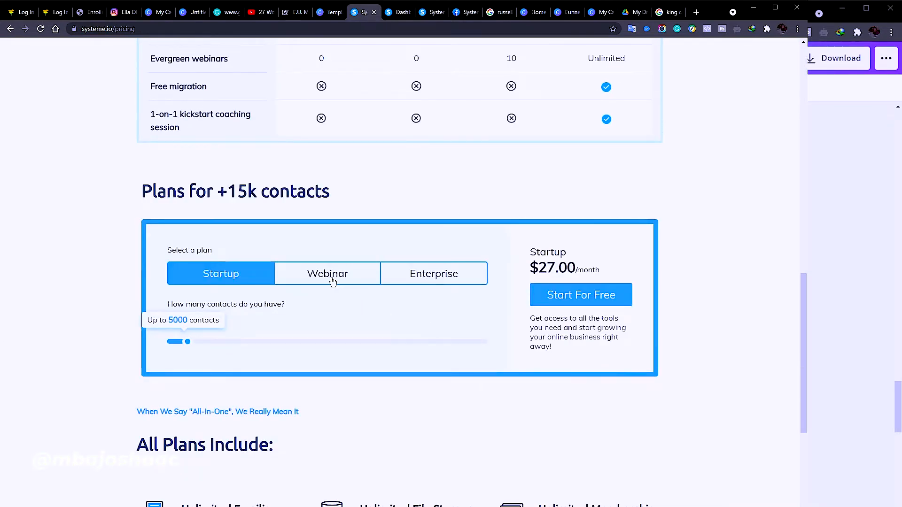
Compare Webinar and Enterprise plans, and raise the contact slider to see custom pricing
left_click(333, 281)
left_click(425, 275)
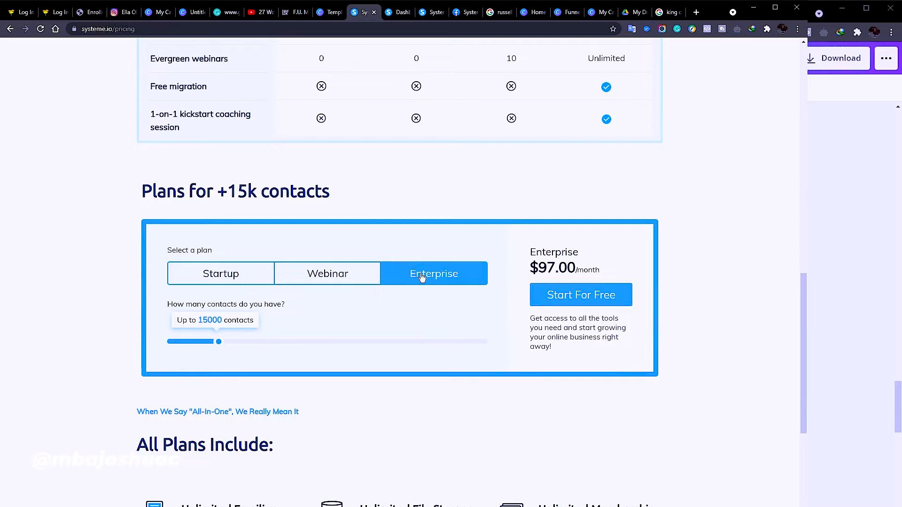
left_click_drag(221, 346, 167, 344)
scroll(312, 407, "down", 6)
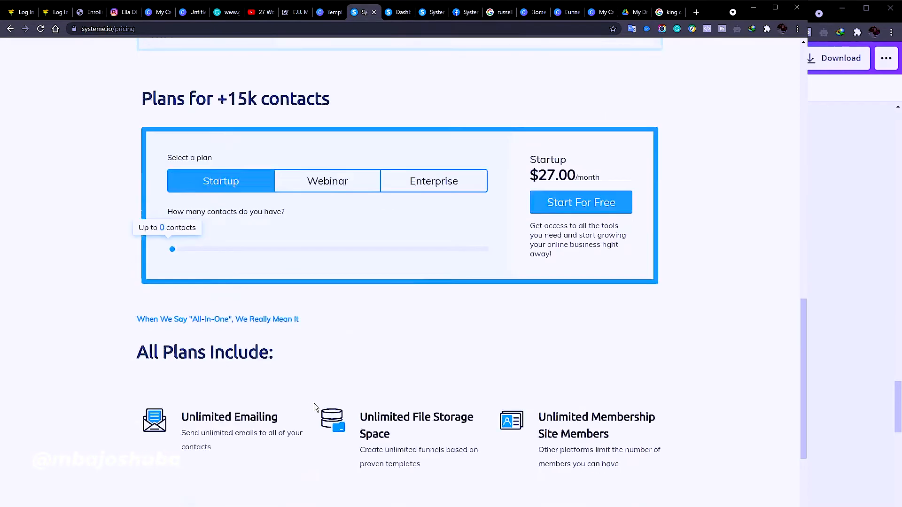
Highlight the Startup plan name again, then return to the account dashboard
scroll(405, 385, "up", 10)
scroll(405, 384, "up", 6)
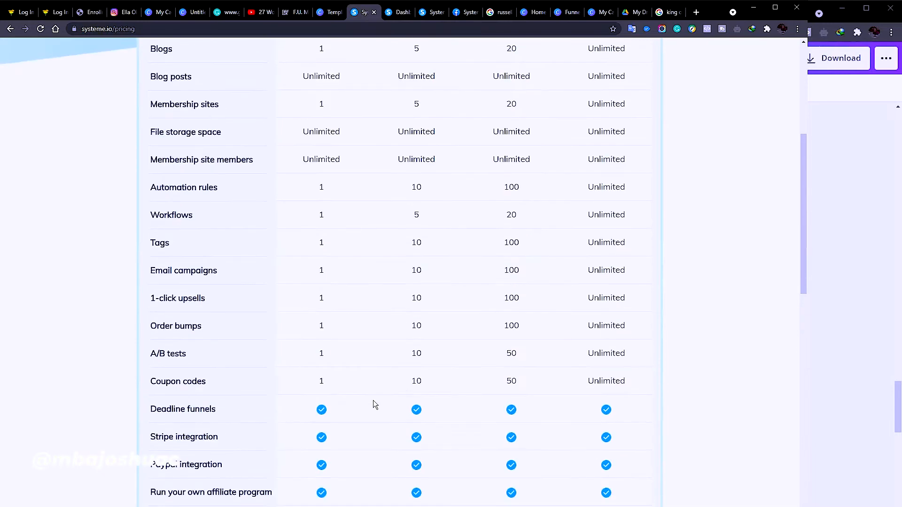
scroll(196, 464, "up", 7)
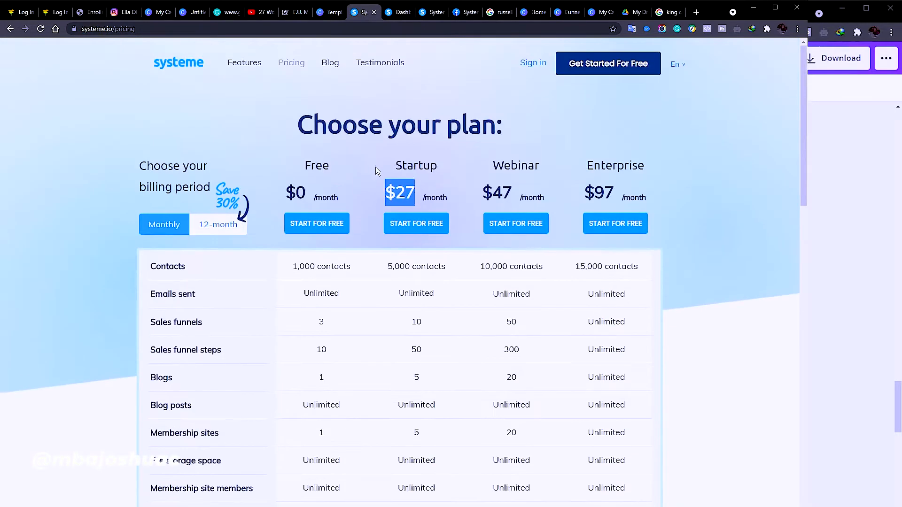
left_click(382, 163)
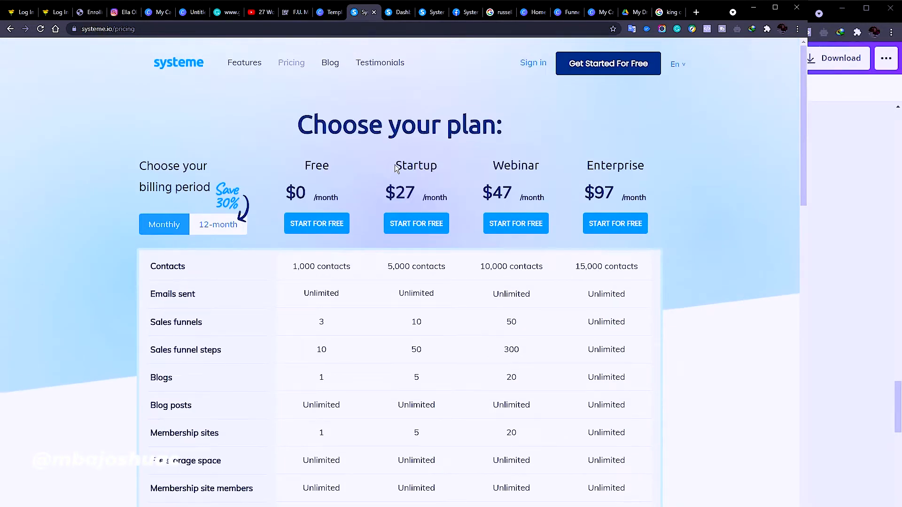
left_click_drag(396, 168, 454, 168)
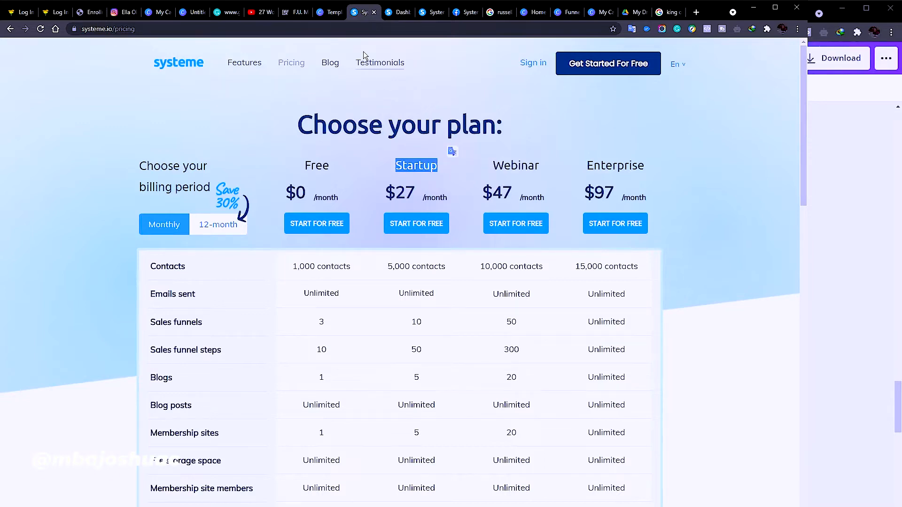
left_click(402, 13)
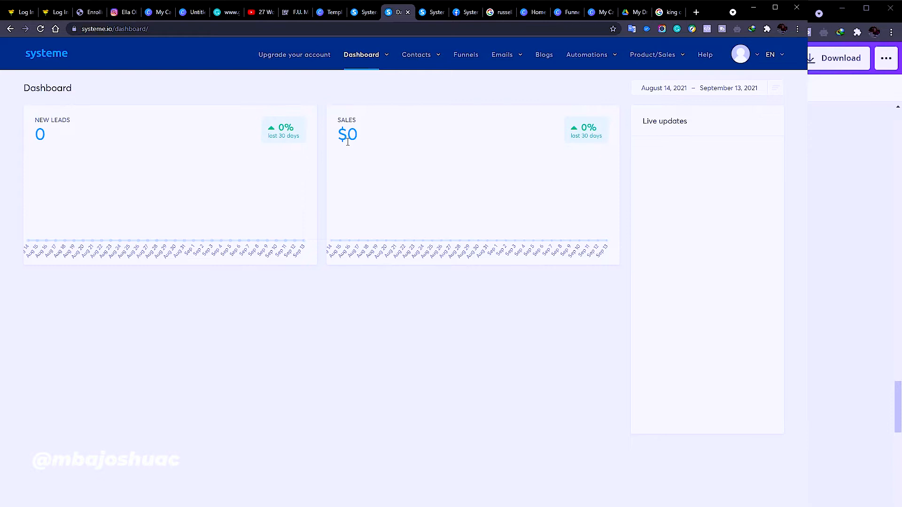
Go to the Funnels list and start creating a new funnel
left_click(461, 56)
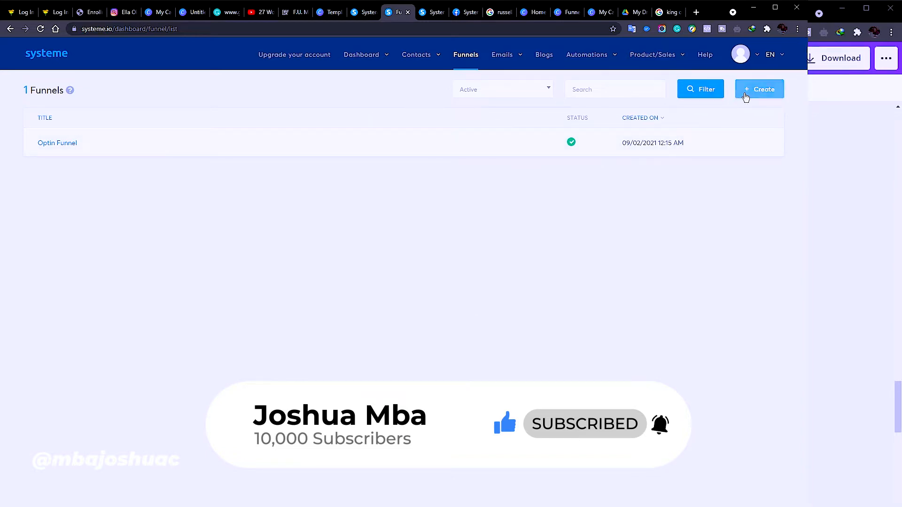
left_click(746, 95)
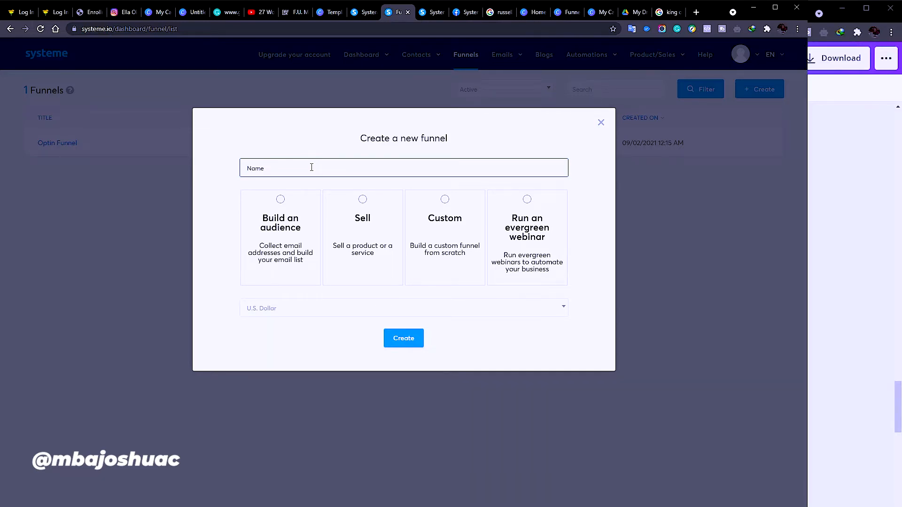
Create a 'Build an audience' funnel named 'Lead Funnel'
type("Lead Funnel")
left_click(408, 338)
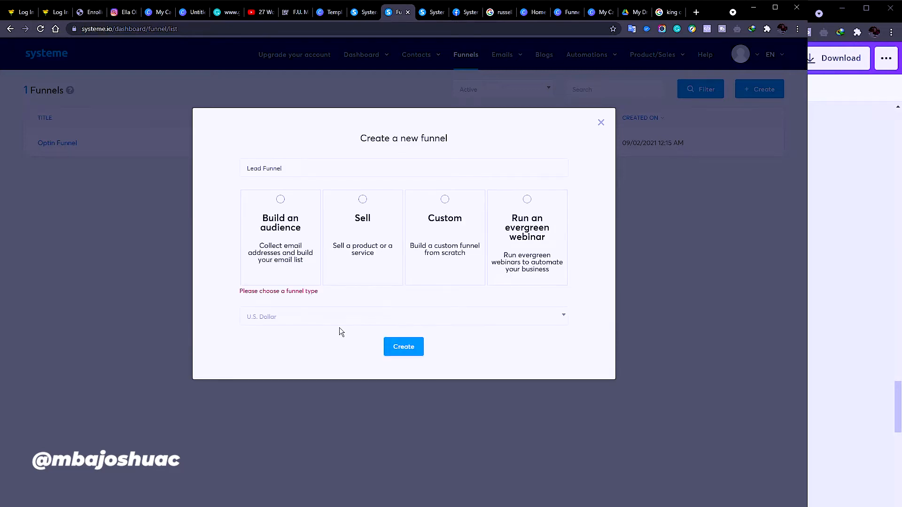
left_click(283, 212)
left_click(413, 347)
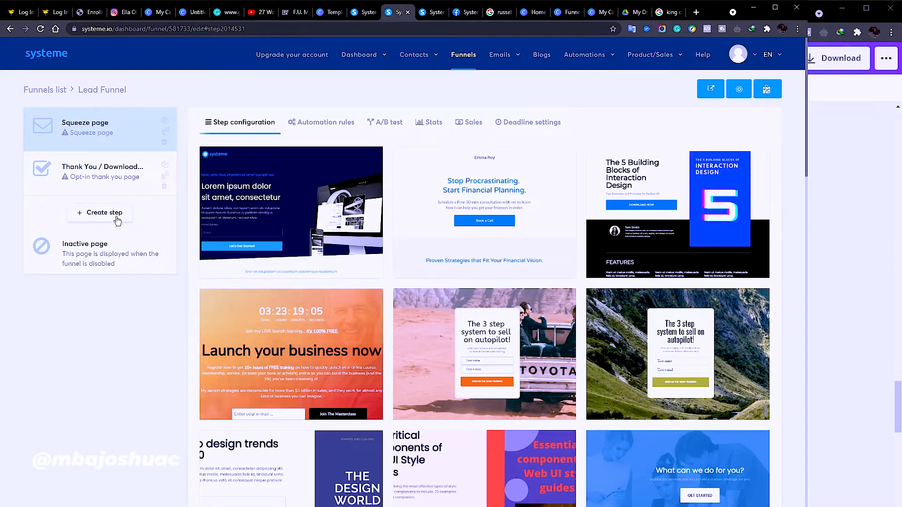
scroll(356, 295, "down", 5)
scroll(355, 296, "up", 5)
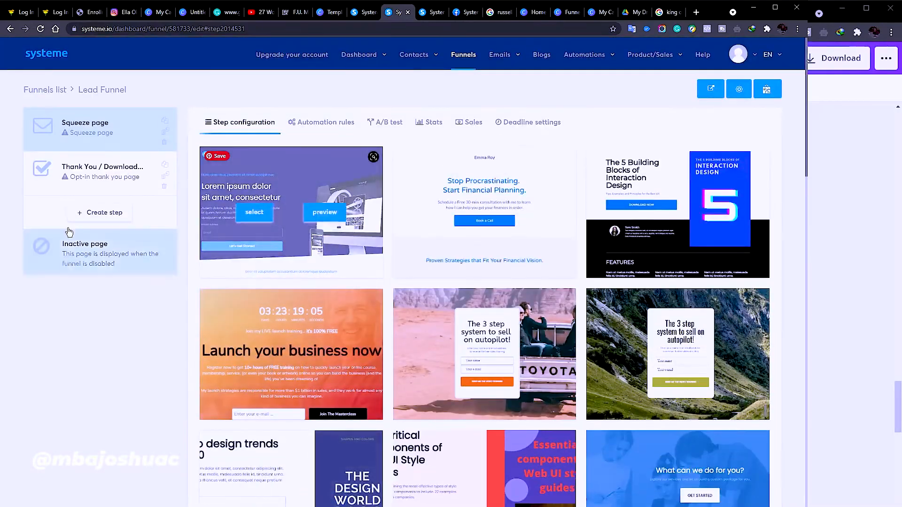
mouse_move(365, 332)
scroll(386, 398, "down", 20)
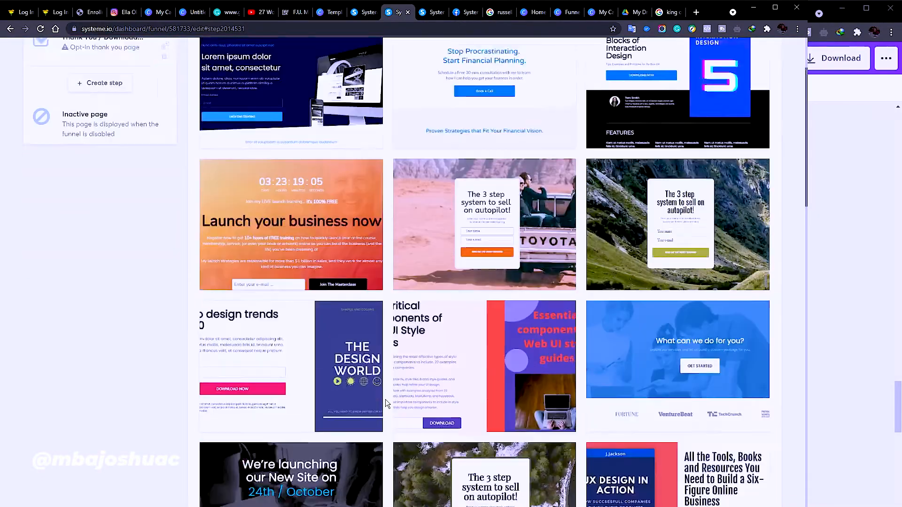
scroll(405, 407, "down", 17)
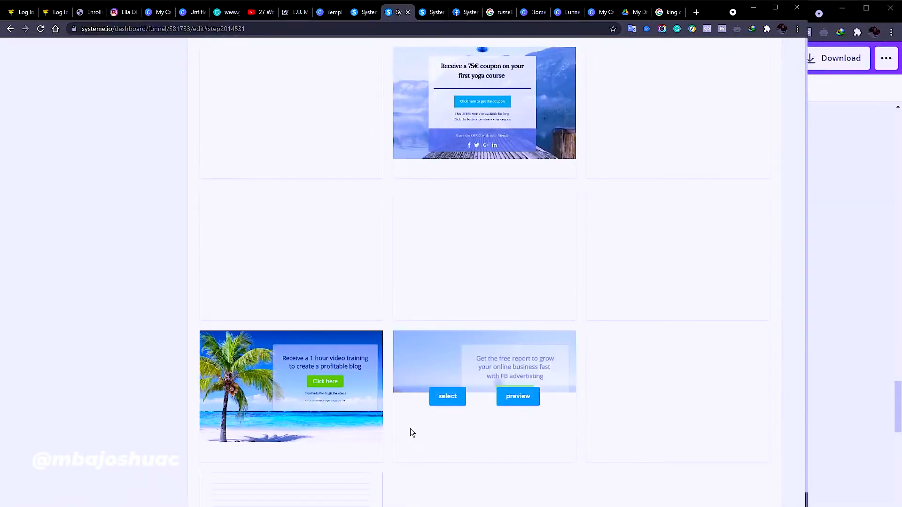
mouse_move(337, 438)
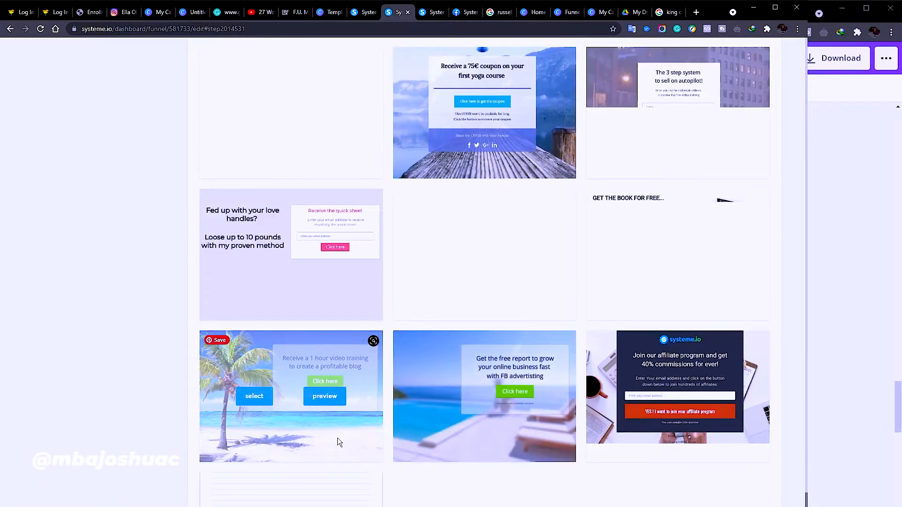
scroll(337, 438, "up", 3)
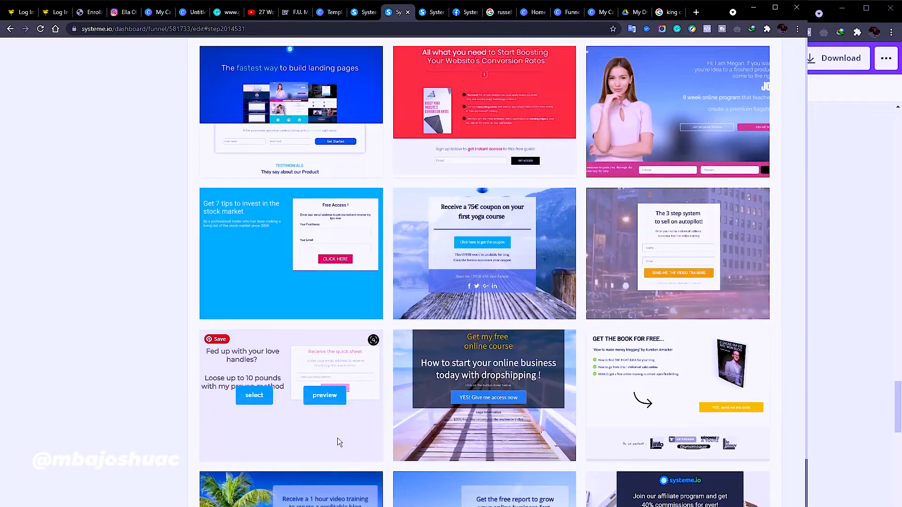
scroll(338, 438, "up", 6)
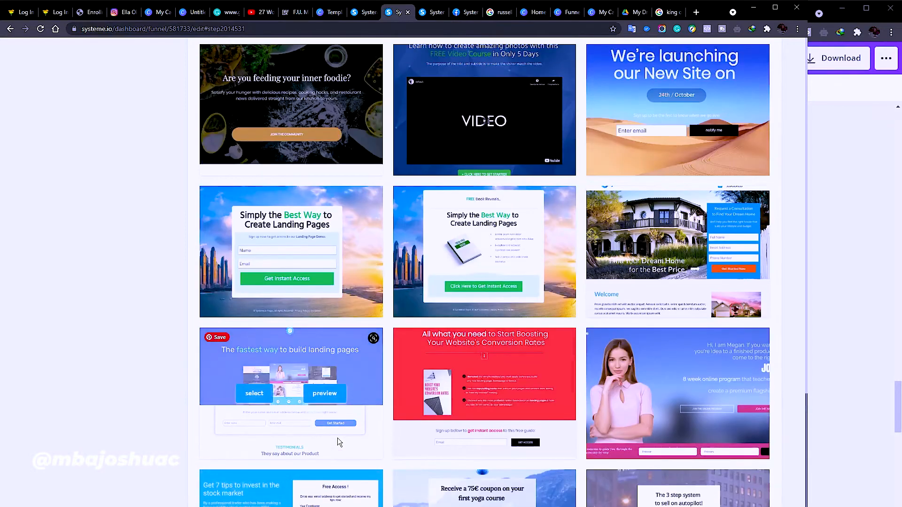
scroll(337, 438, "up", 6)
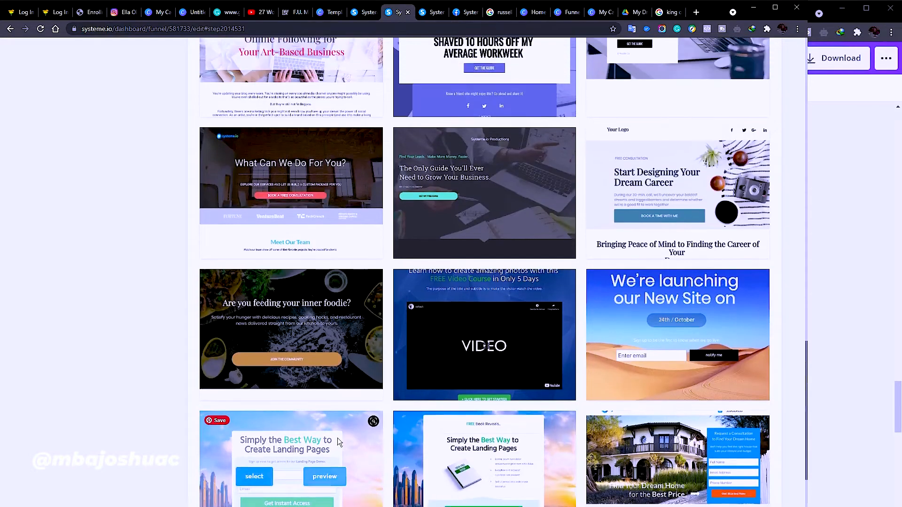
scroll(338, 442, "up", 3)
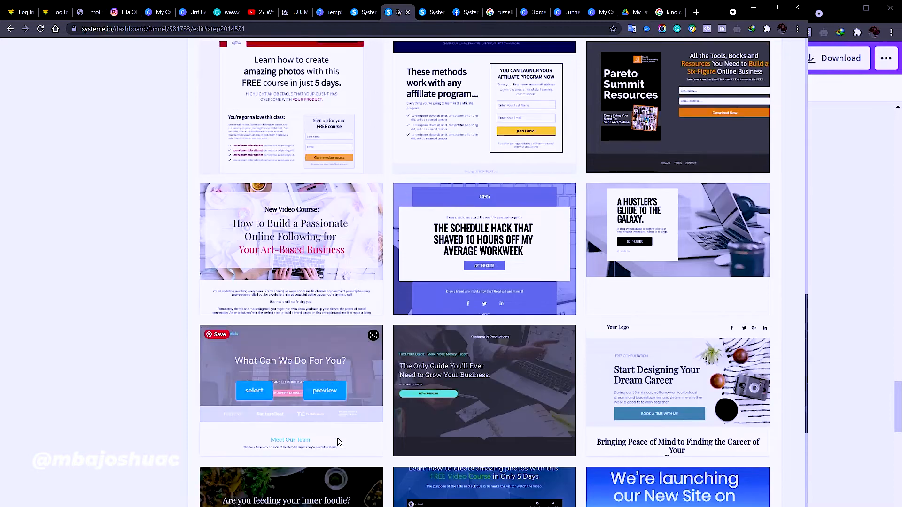
scroll(338, 438, "up", 3)
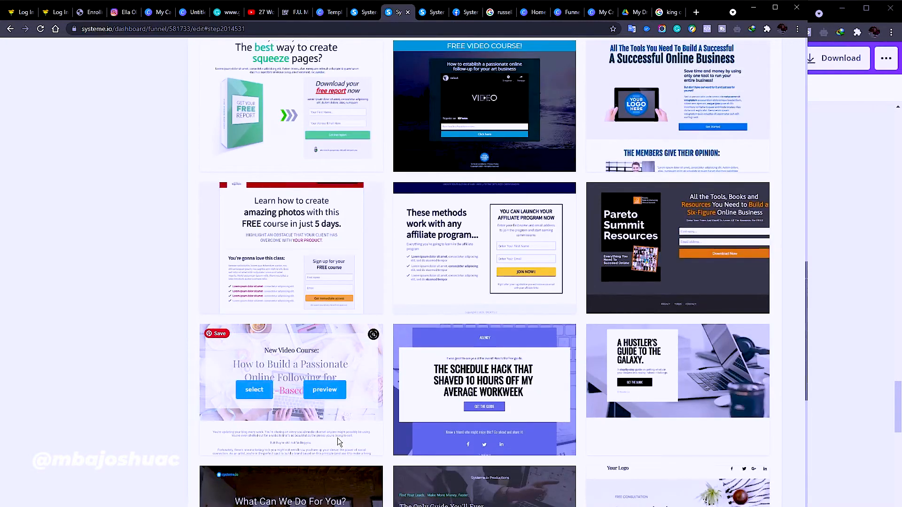
scroll(409, 418, "up", 1)
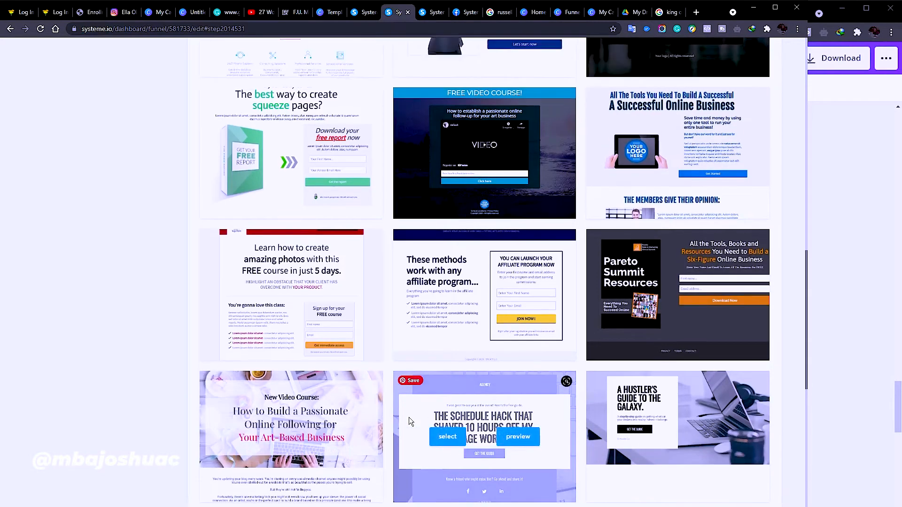
scroll(409, 418, "up", 2)
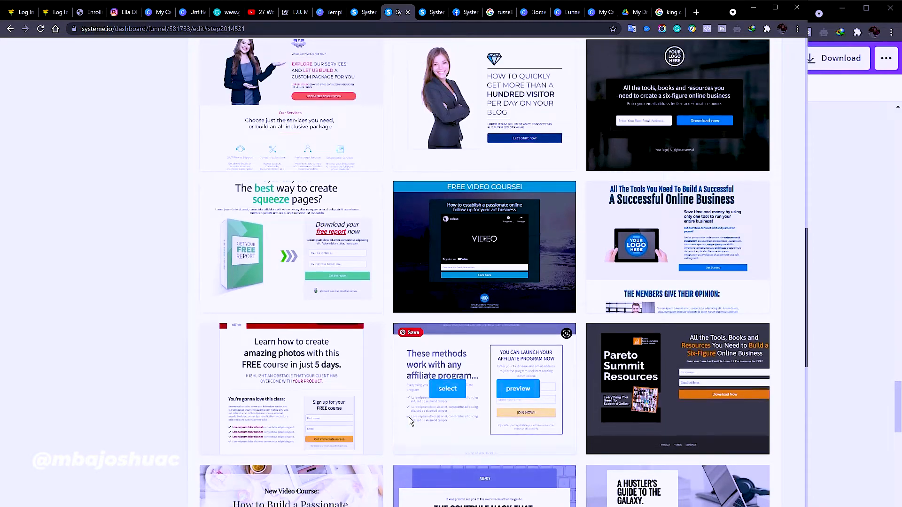
scroll(409, 417, "up", 14)
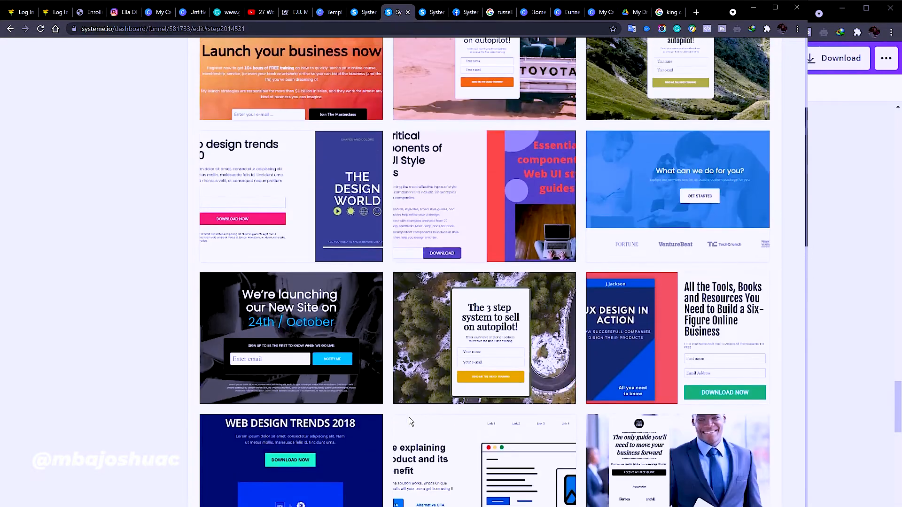
mouse_move(409, 417)
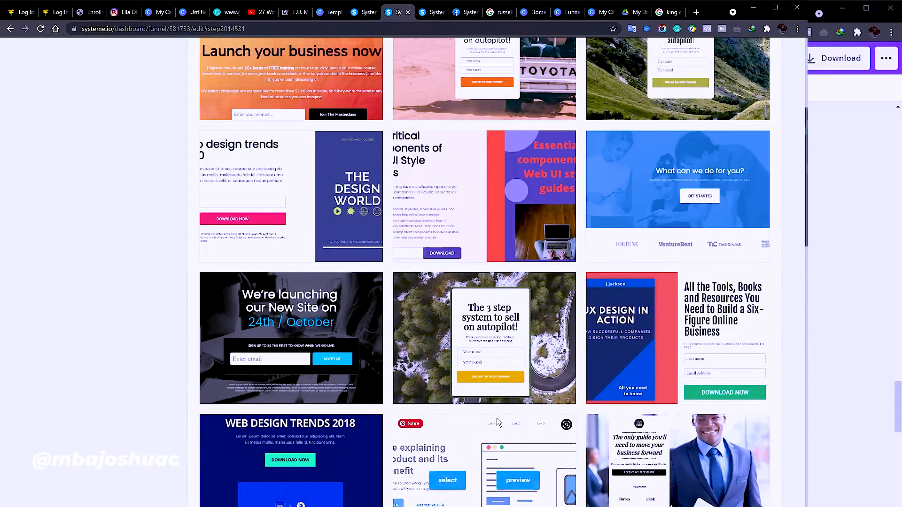
scroll(496, 419, "up", 4)
scroll(497, 419, "down", 12)
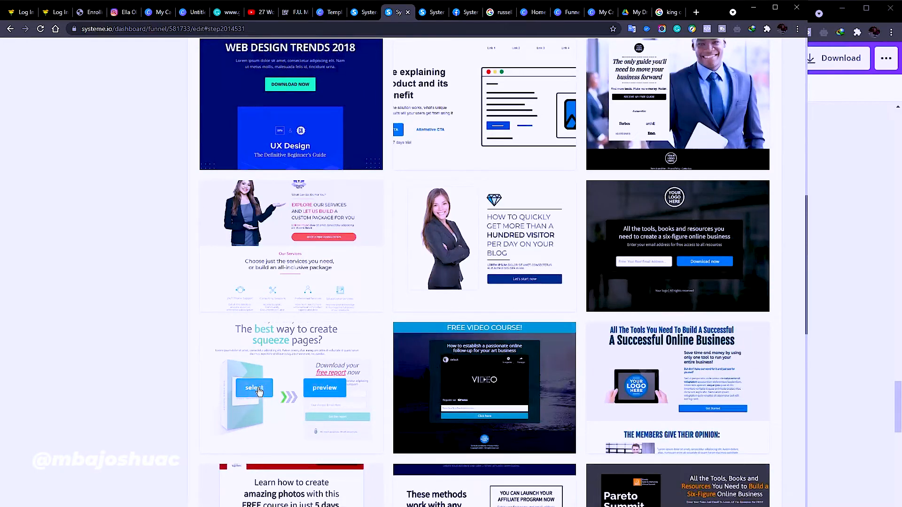
left_click(319, 390)
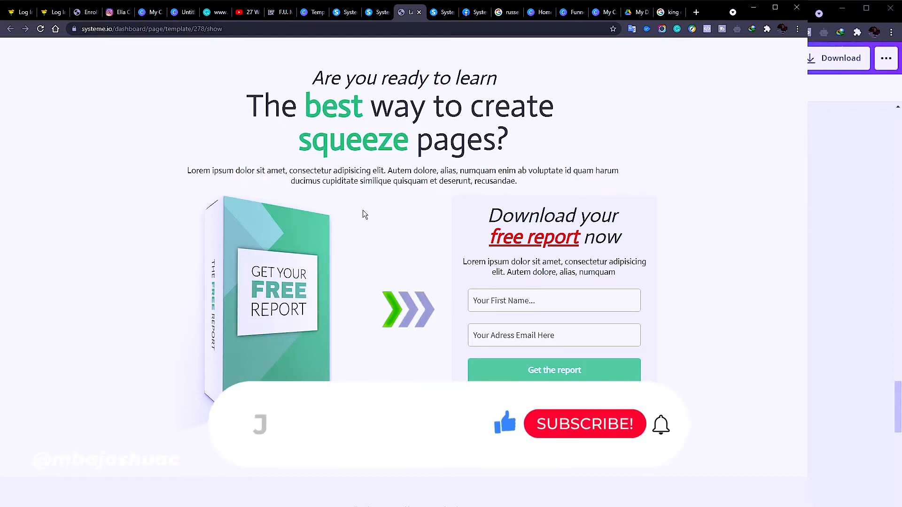
Back on the Lead Funnel tab, select the squeeze-pages template for the Squeeze page step
left_click(371, 14)
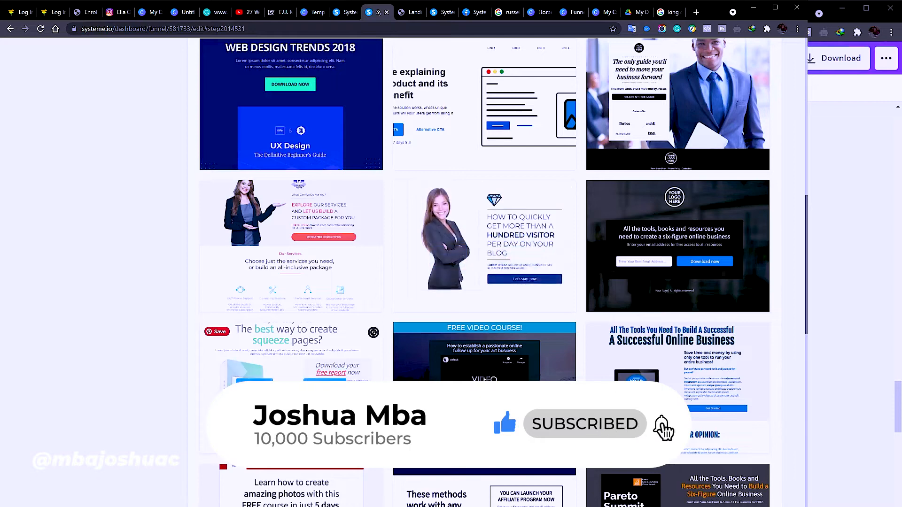
left_click(325, 389)
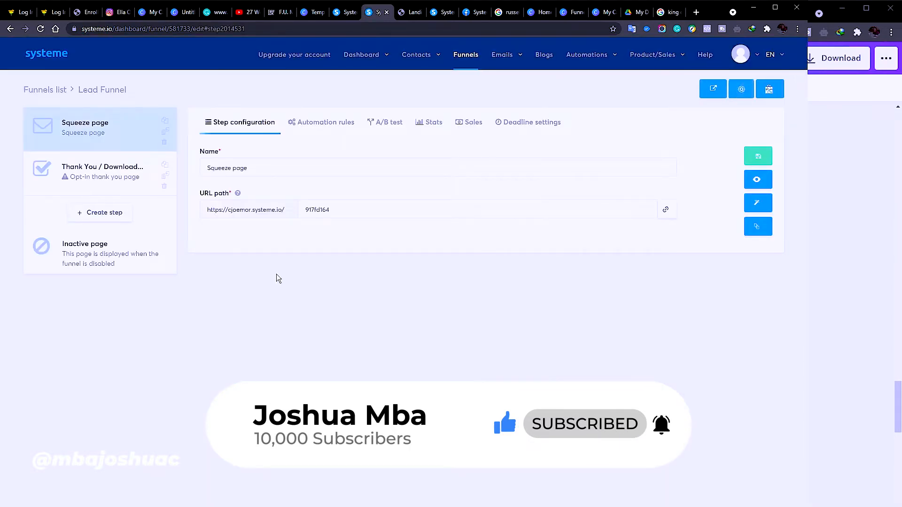
Replace the squeeze page's URL path 917fd164 with 'lead' and save the step
left_click_drag(339, 215, 304, 212)
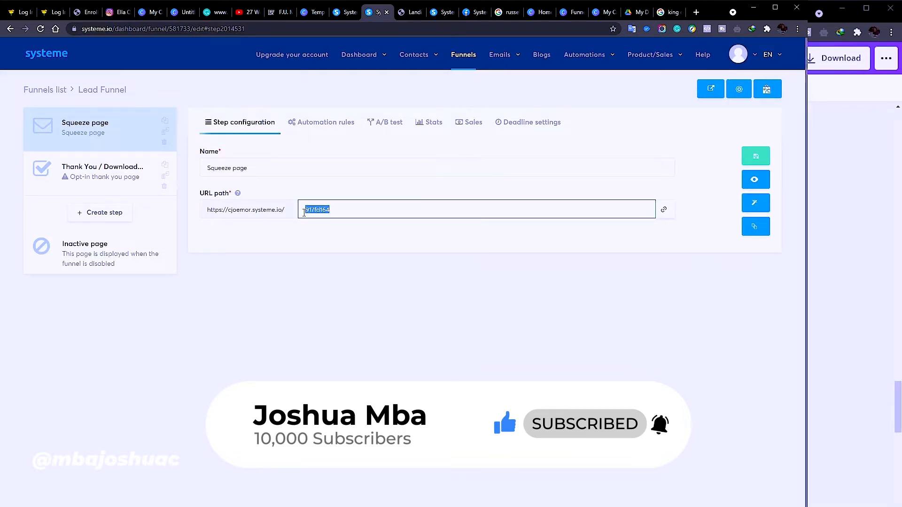
left_click_drag(290, 213, 206, 217)
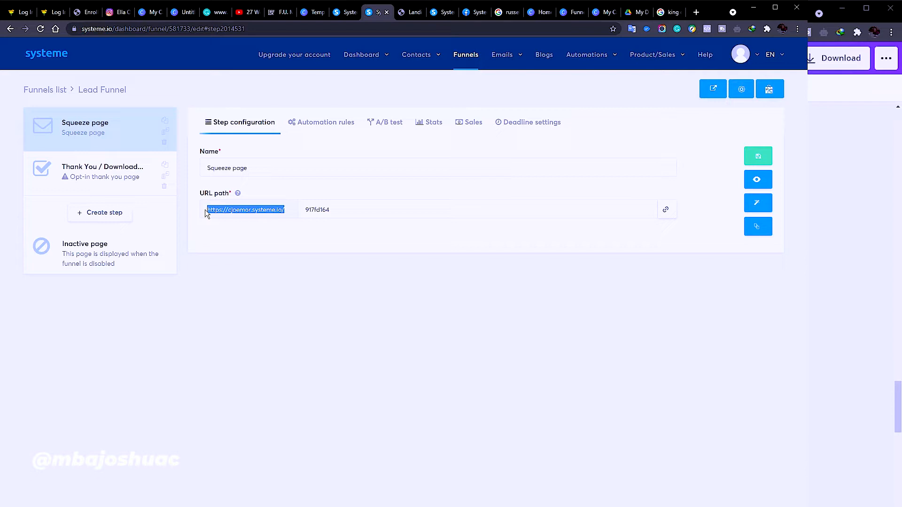
left_click(252, 173)
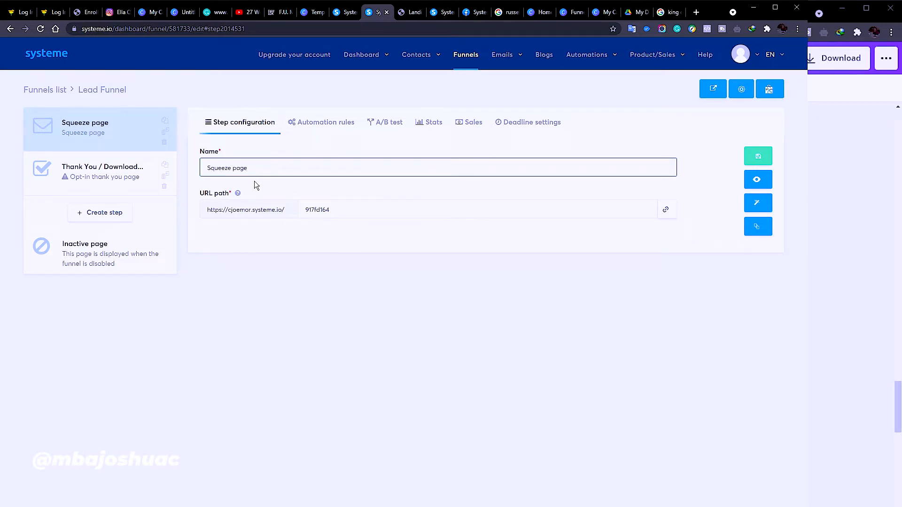
double_click(304, 209)
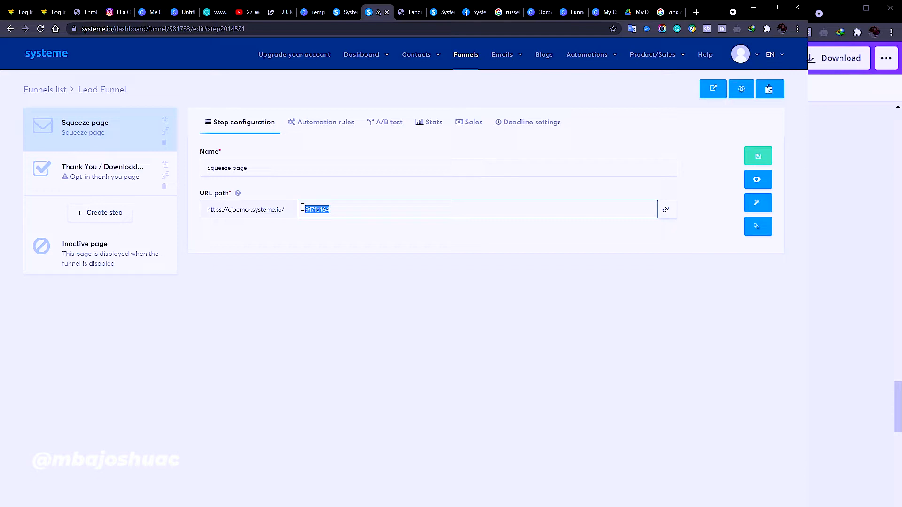
type("o")
key("BackSpace")
type("lead")
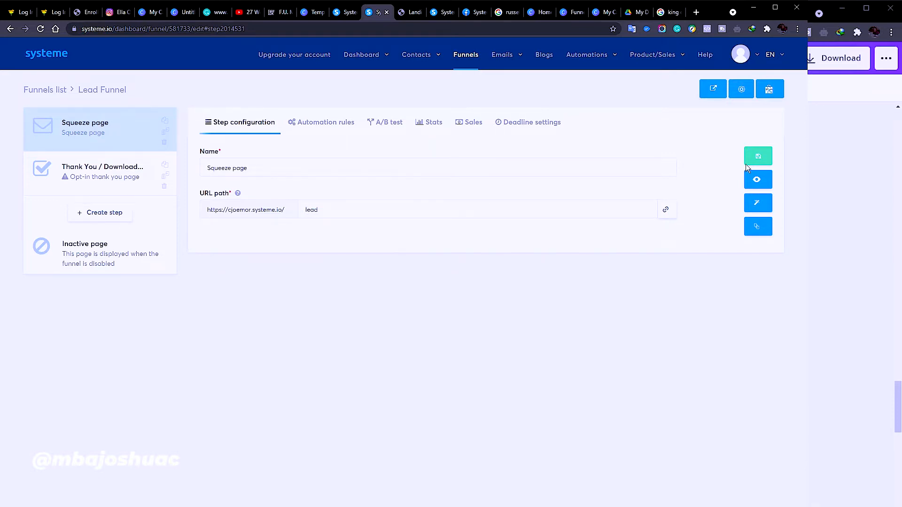
left_click(756, 157)
left_click(323, 125)
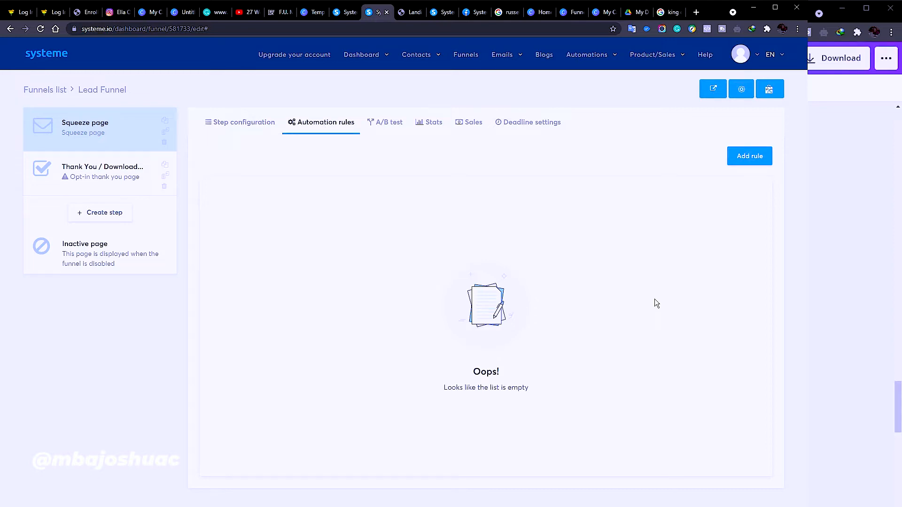
Try a Page visited automation rule, browse its actions without saving, then view A/B testing
left_click(741, 159)
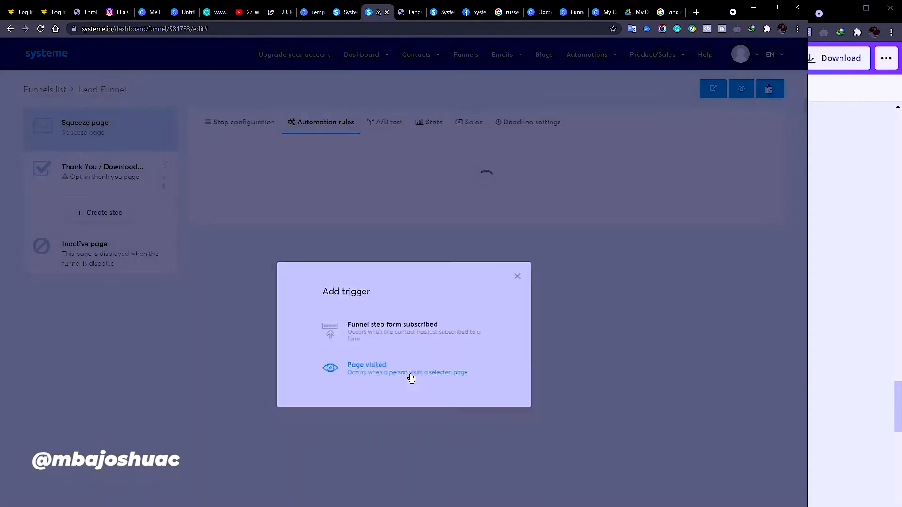
left_click(411, 374)
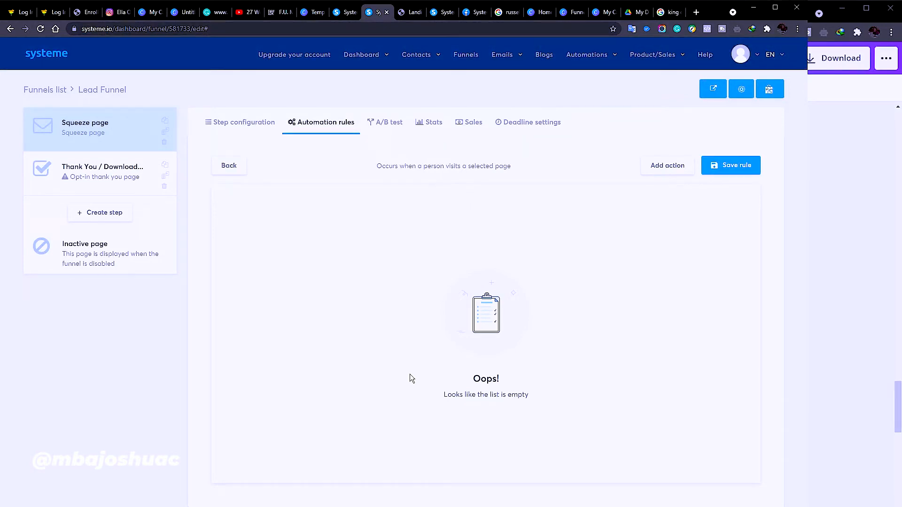
left_click(682, 168)
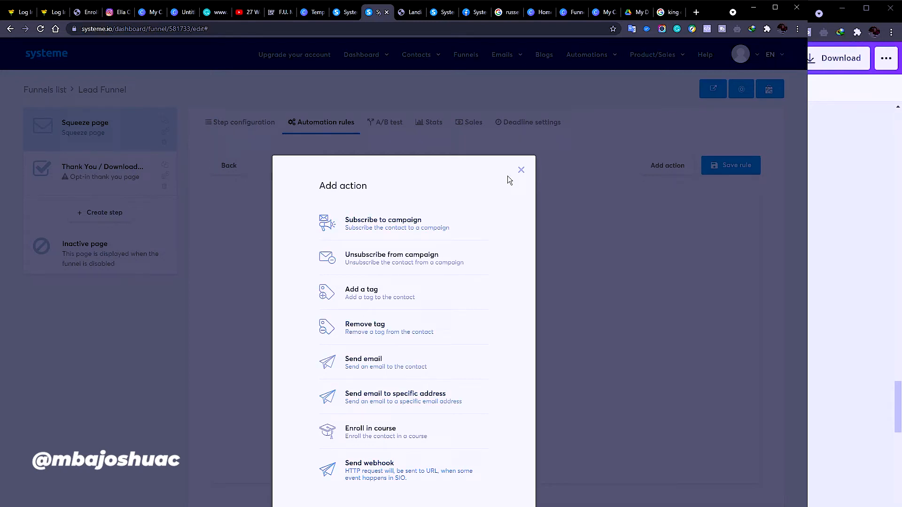
left_click(521, 170)
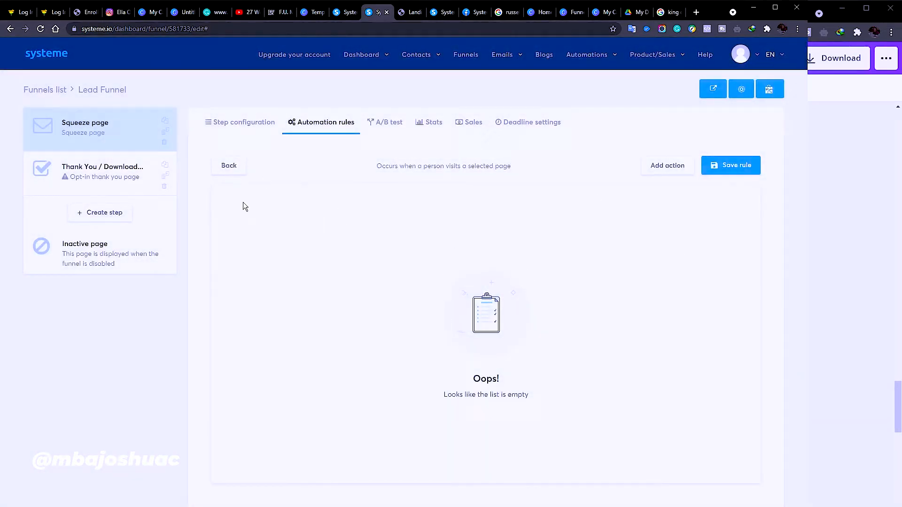
left_click(391, 124)
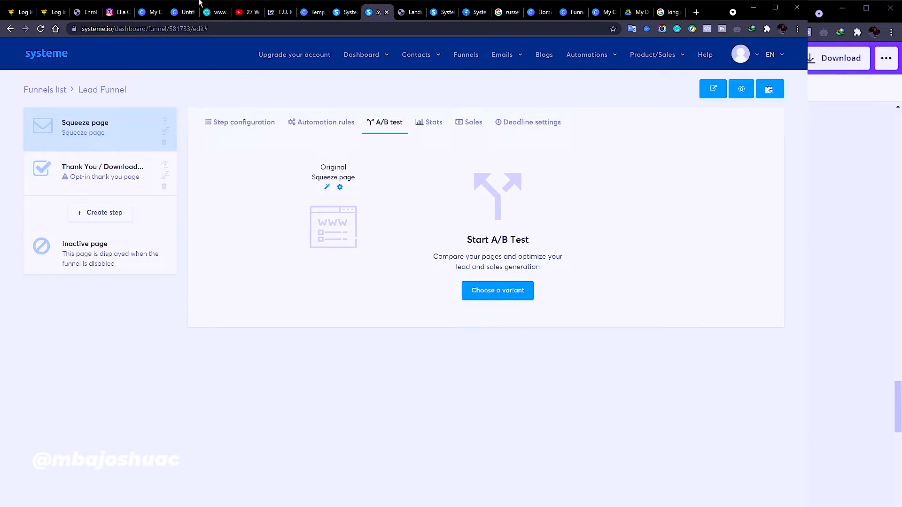
Check the funnel's Stats, Sales and Deadline redirect options, then reopen the Squeeze page configuration
left_click(429, 123)
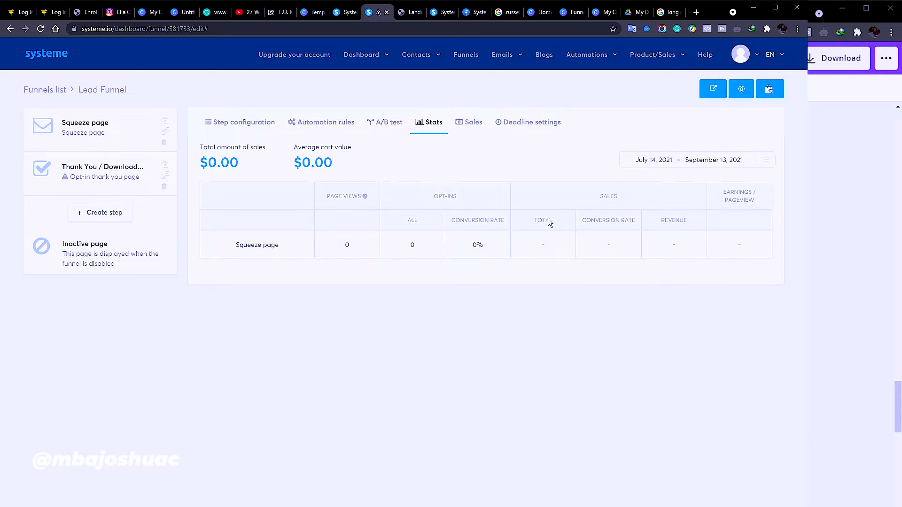
left_click(478, 130)
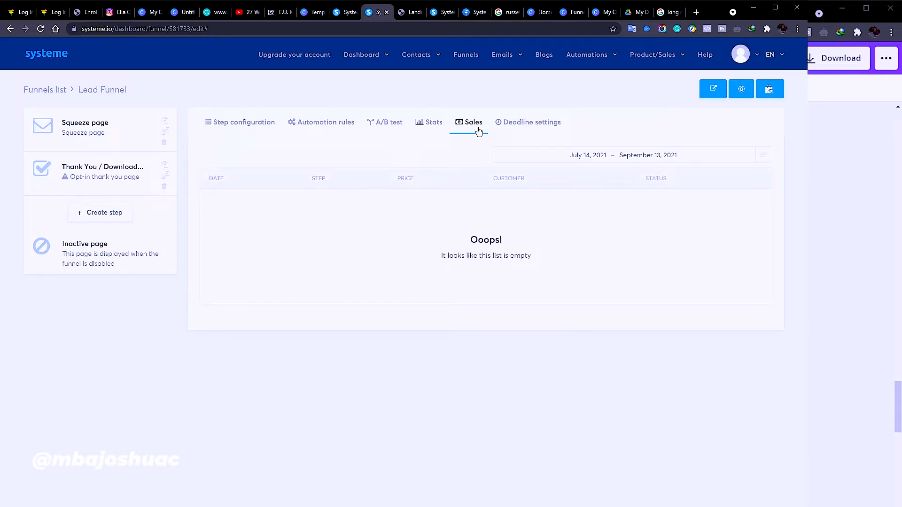
left_click(545, 123)
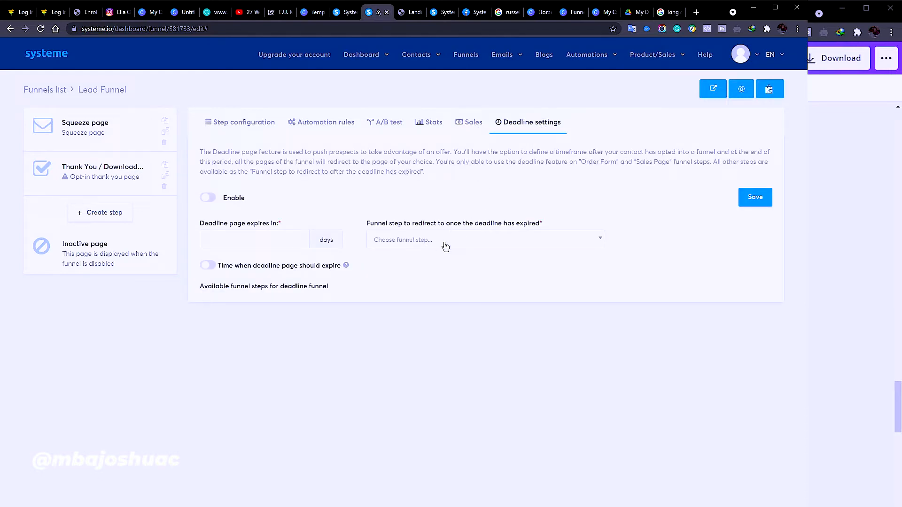
left_click(476, 251)
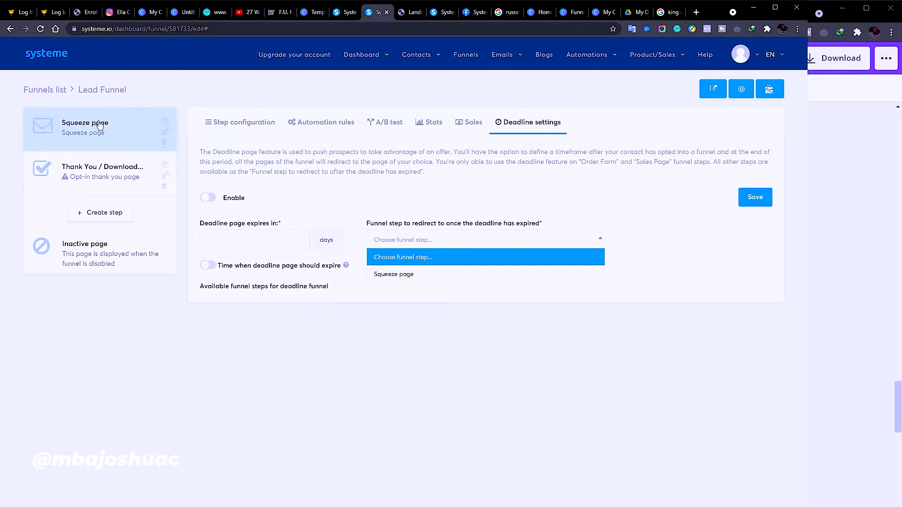
left_click(253, 133)
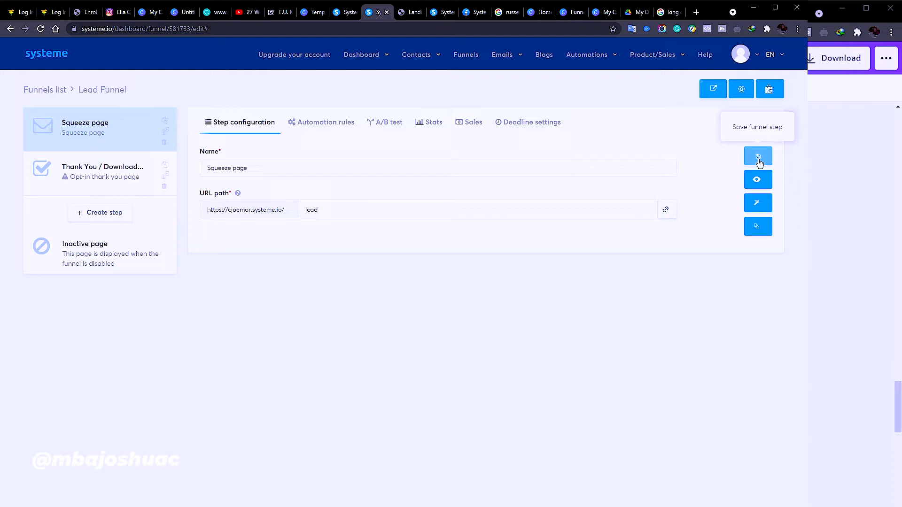
Open the Squeeze page step in the editor and check the First Name field on its form
left_click(756, 204)
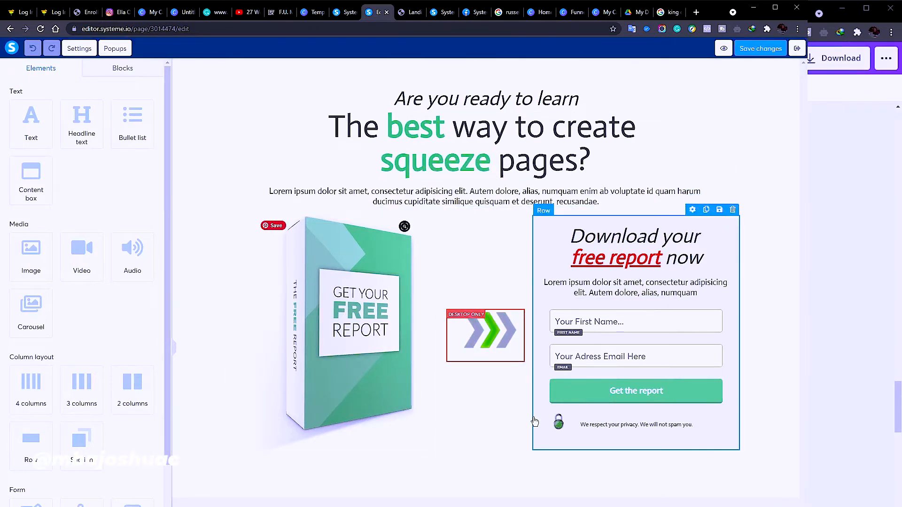
left_click(626, 331)
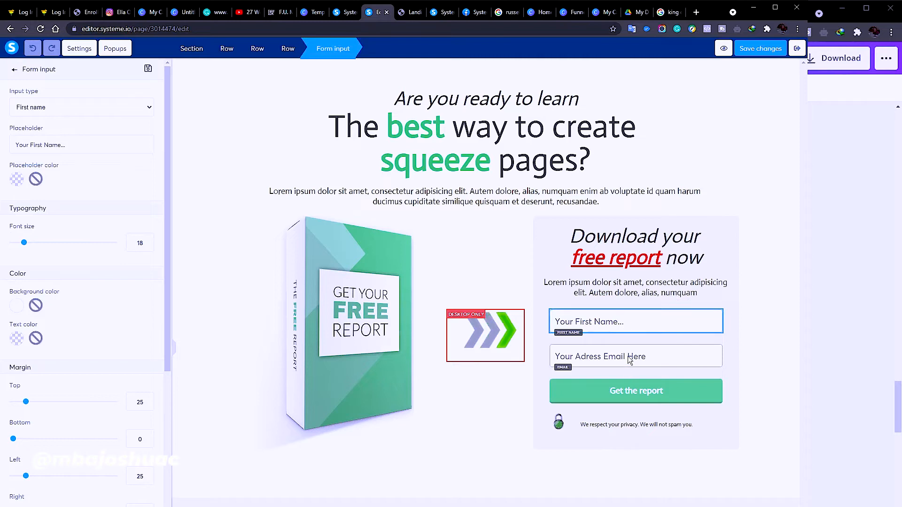
left_click(627, 357)
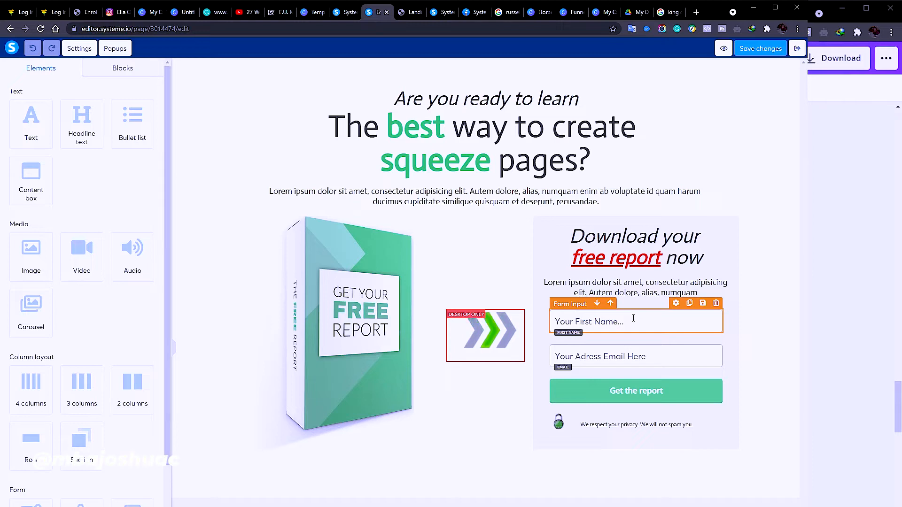
scroll(127, 425, "down", 4)
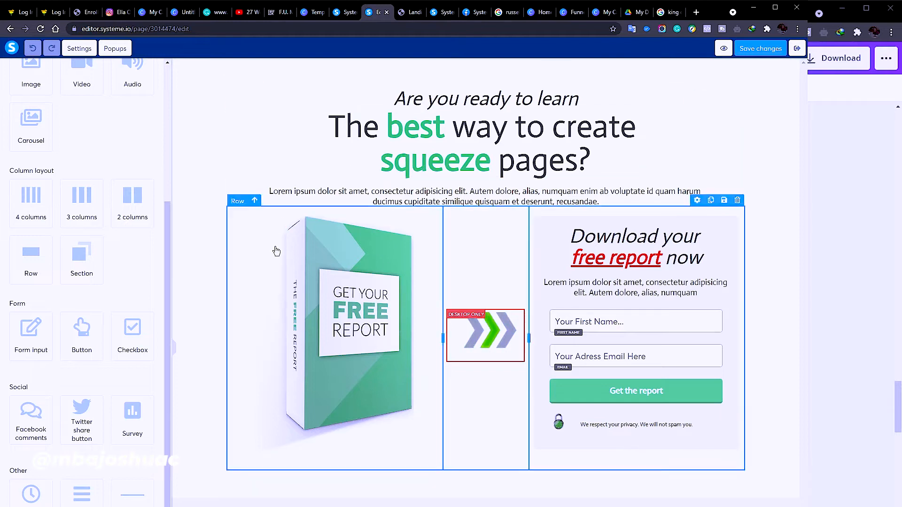
Select the free-report book cover image to show its Image settings, sized 336
left_click(310, 319)
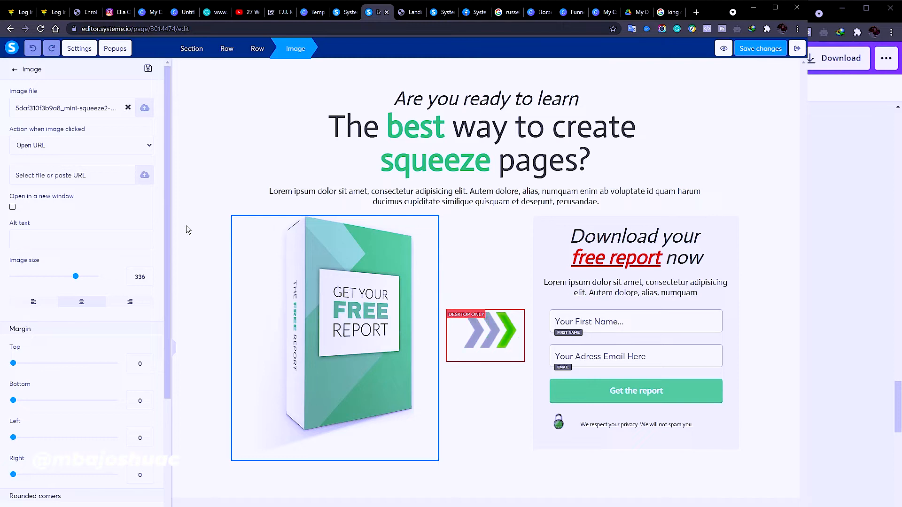
left_click(358, 321)
left_click(358, 321)
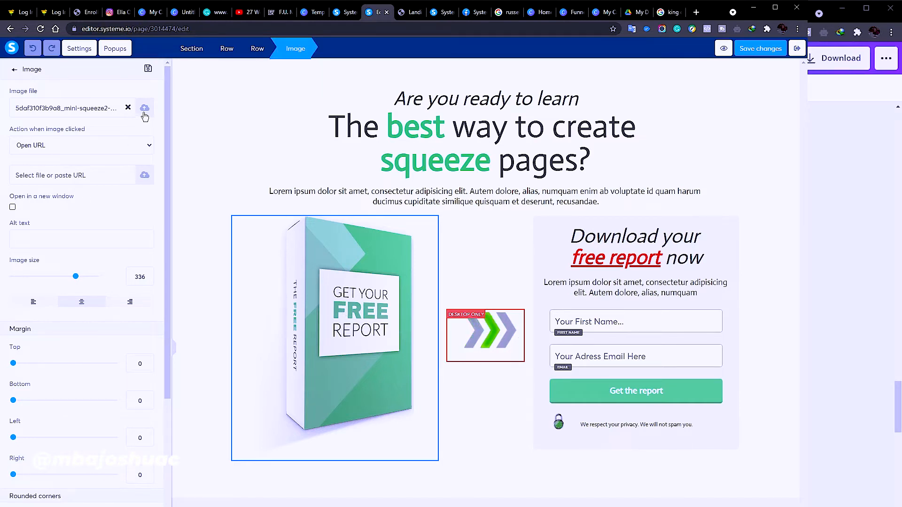
left_click(327, 330)
left_click(328, 330)
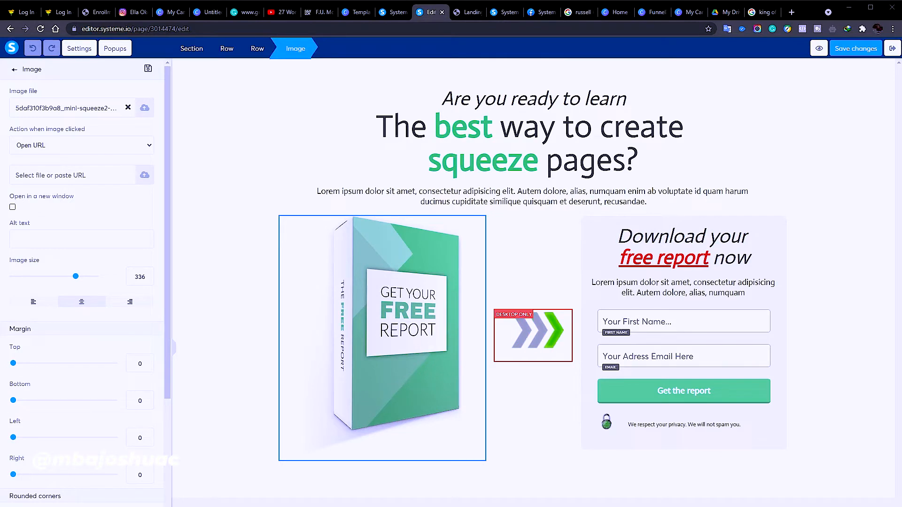
Replace the book cover with salesdailyDesign.jpg, the 'How to Close Sales on the Phone' graphic
left_click(128, 107)
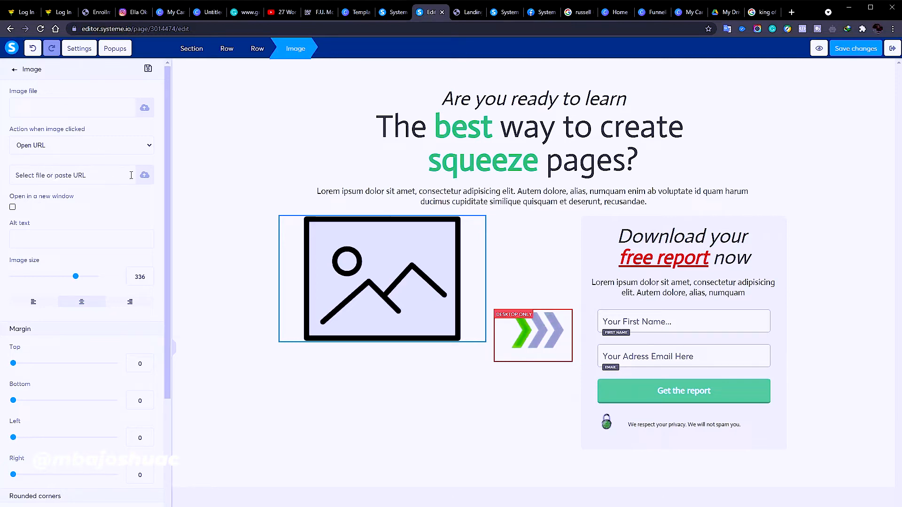
left_click(149, 110)
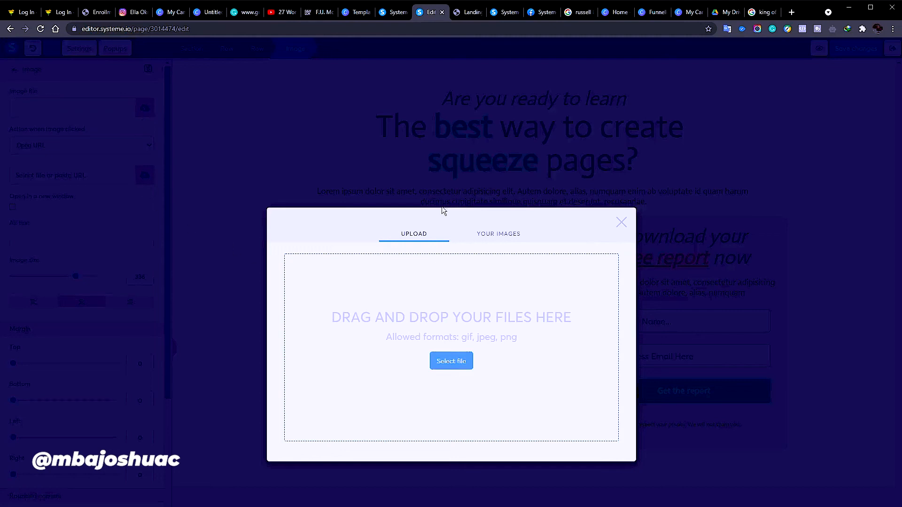
left_click(497, 235)
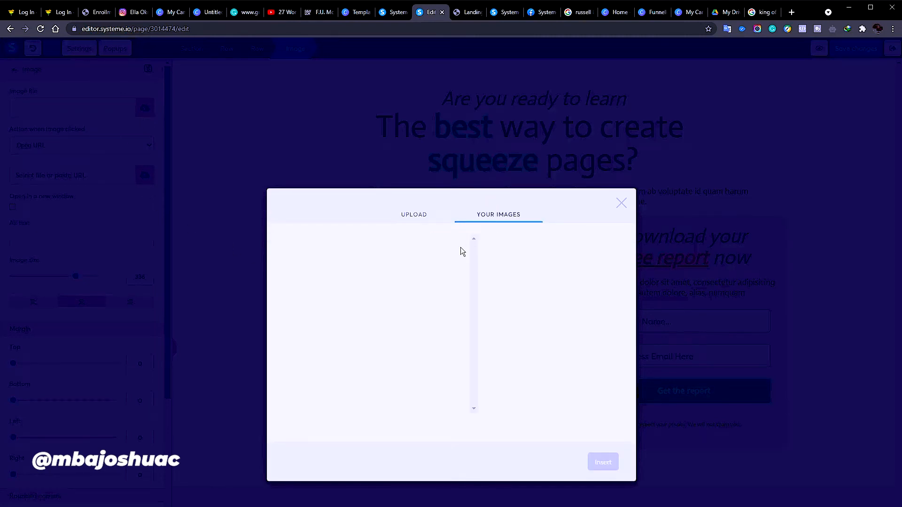
left_click(411, 219)
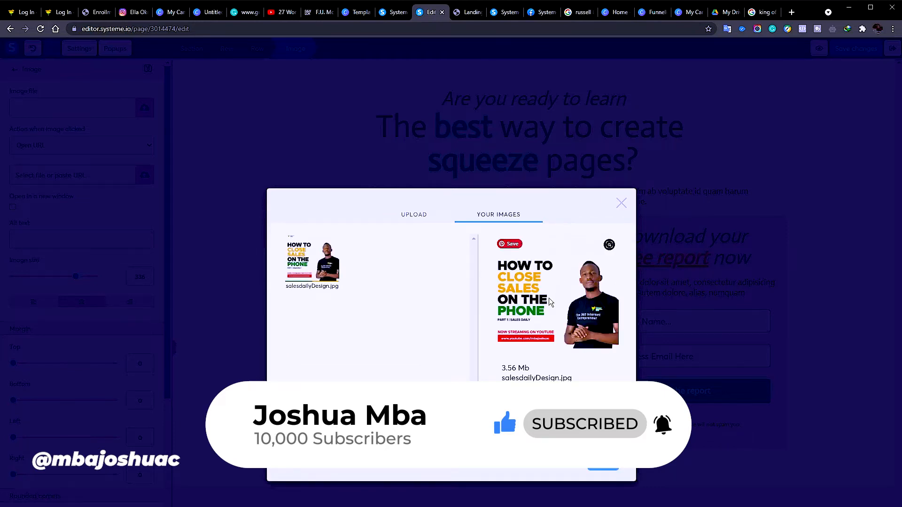
left_click(594, 469)
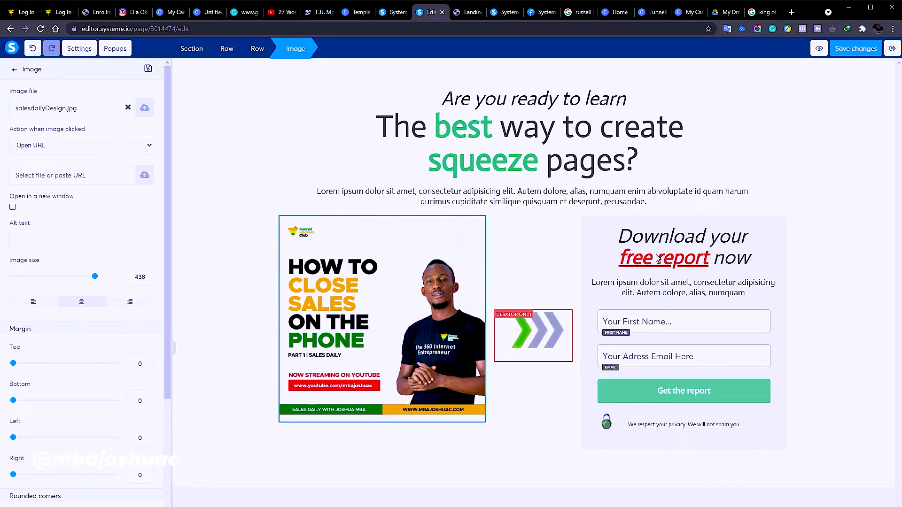
left_click(490, 104)
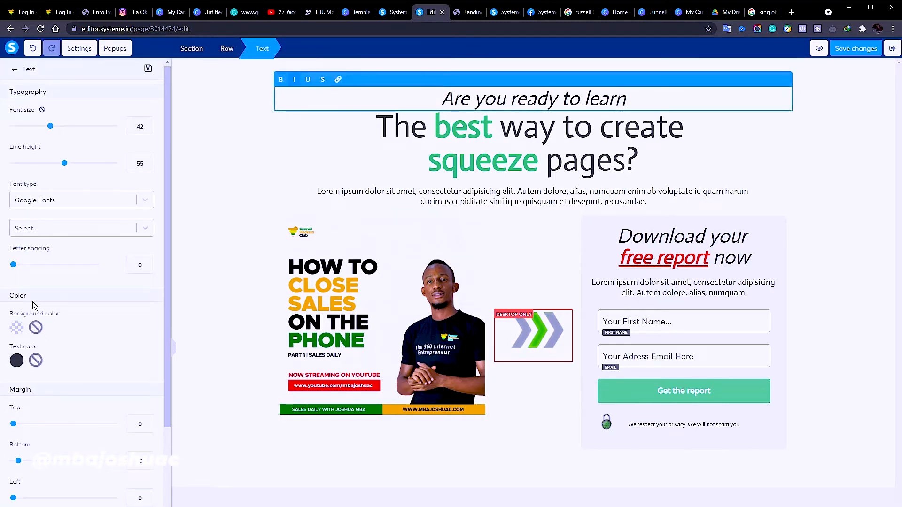
Replace 'free report' with 'E-book' so the form headline reads 'Download your E-book now'
left_click(469, 204)
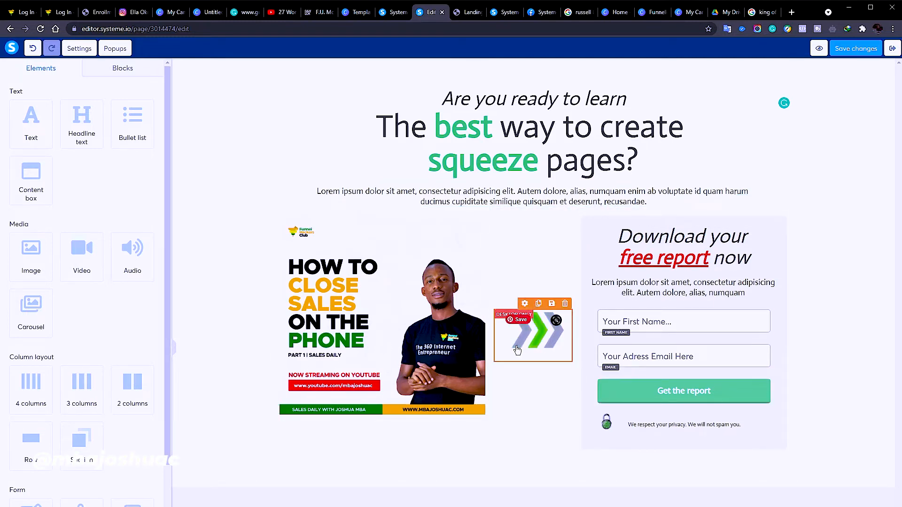
left_click(682, 270)
left_click_drag(618, 259, 709, 259)
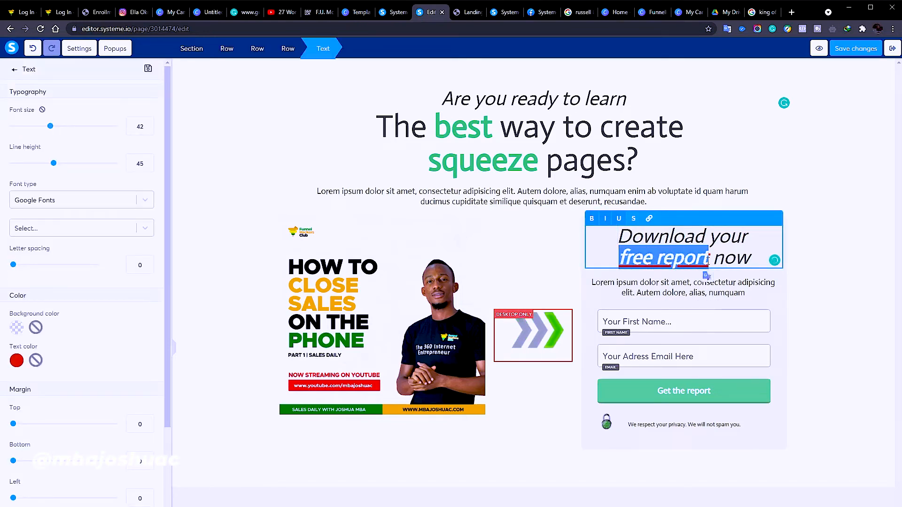
type("E-book")
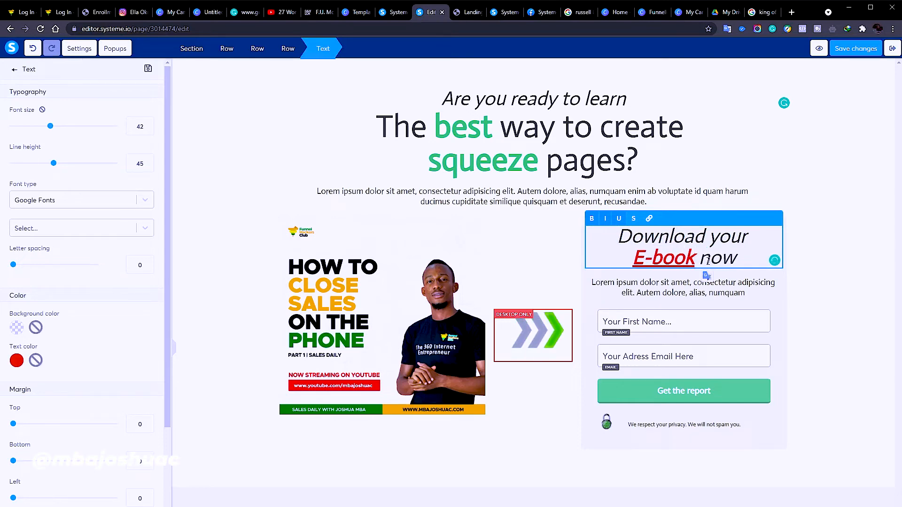
left_click(812, 325)
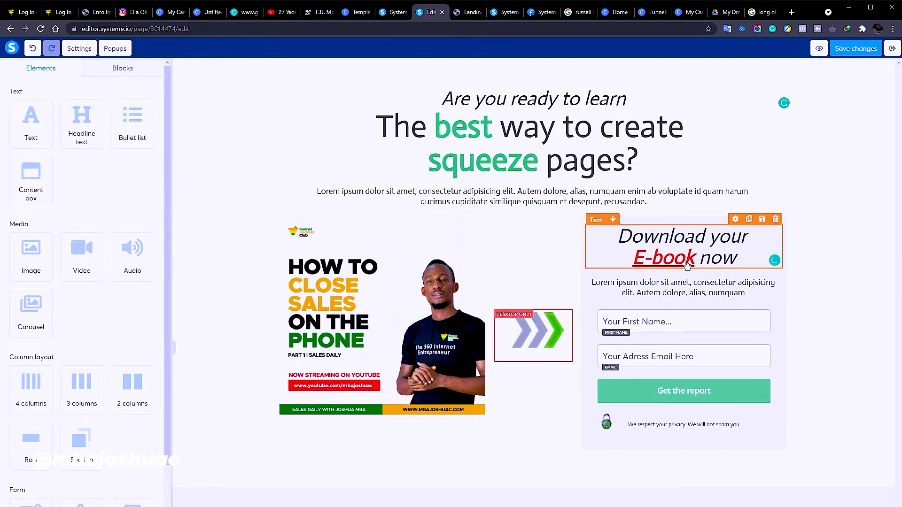
left_click(601, 251)
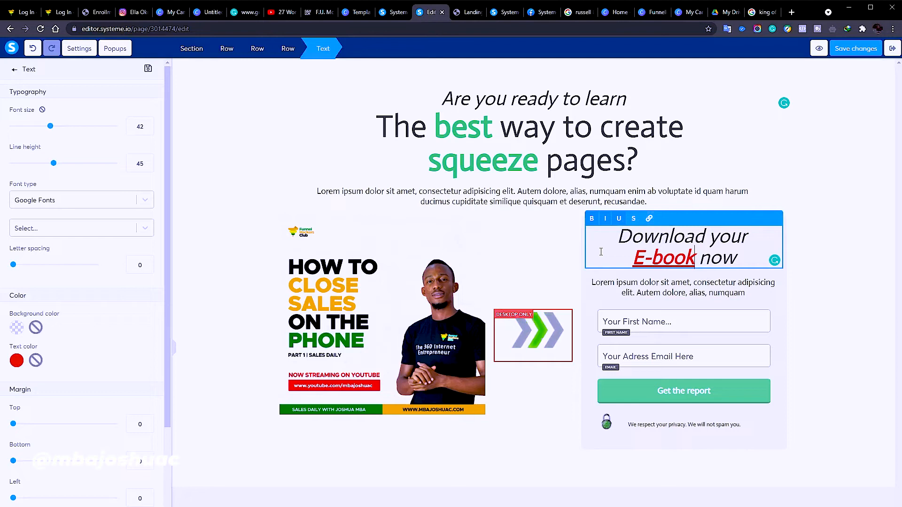
Open the page section's settings, showing zero margins and no background
left_click(333, 370)
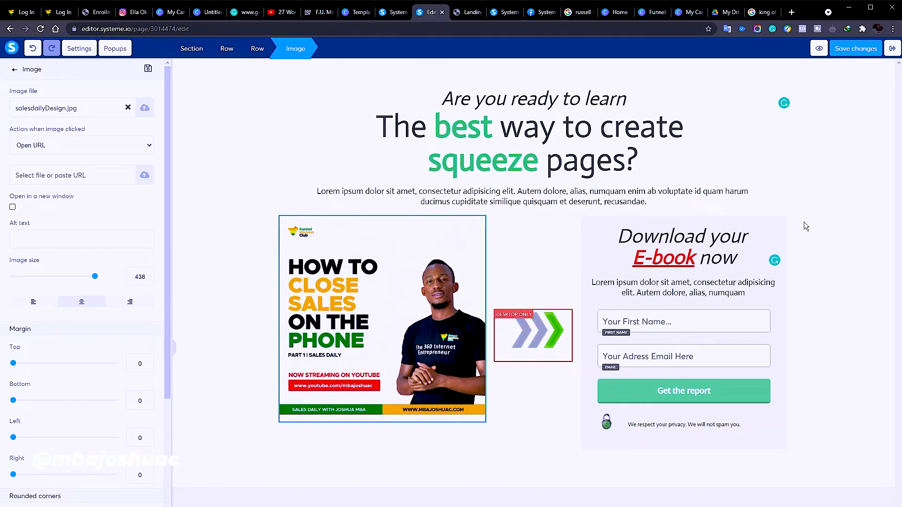
left_click(827, 226)
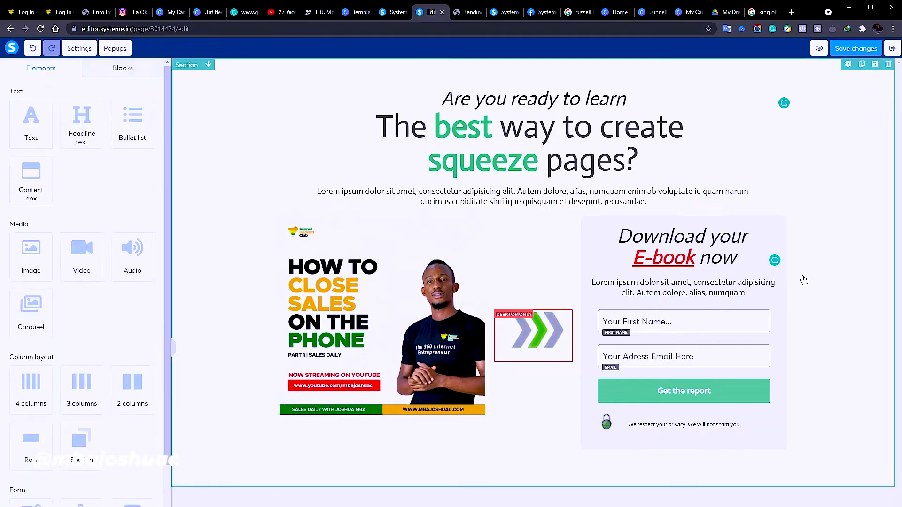
left_click(803, 313)
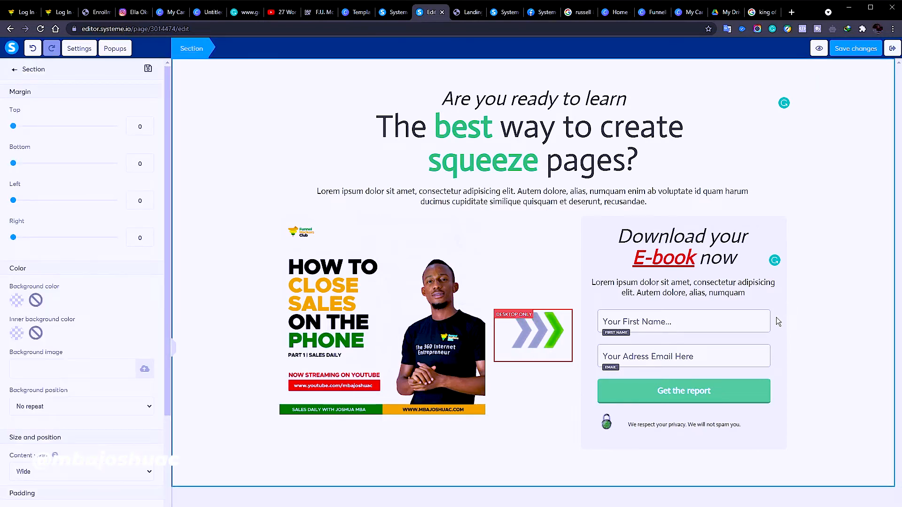
Replace the form's intro paragraph with the 'Quickly complete this form…start closing faster!' sentence
left_click(639, 291)
triple_click(642, 283)
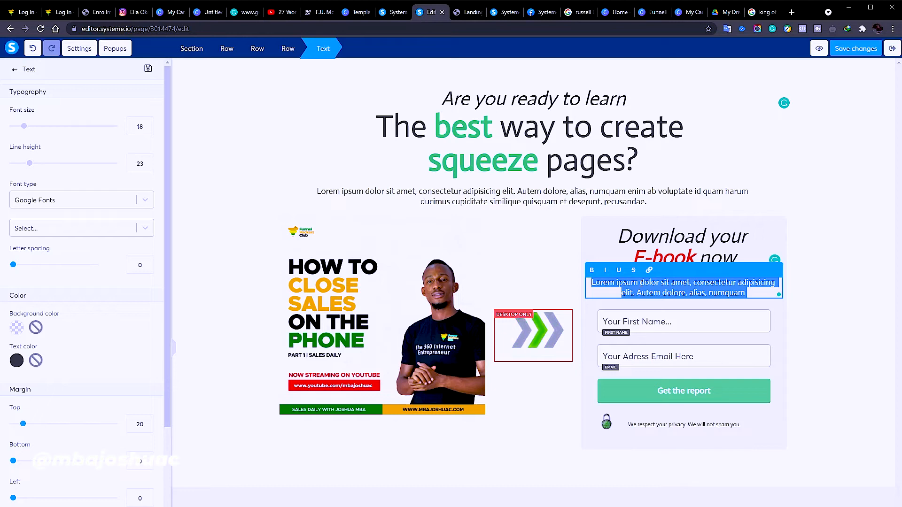
type("Do")
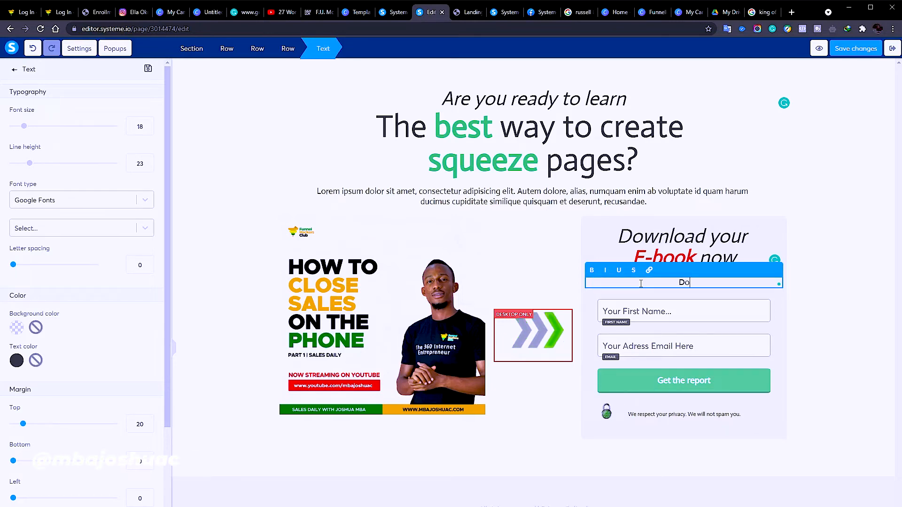
type("wn")
type("l")
key("BackSpace")
key("BackSpace")
key("BackSpace")
key("BackSpace")
type("Quickly compete t")
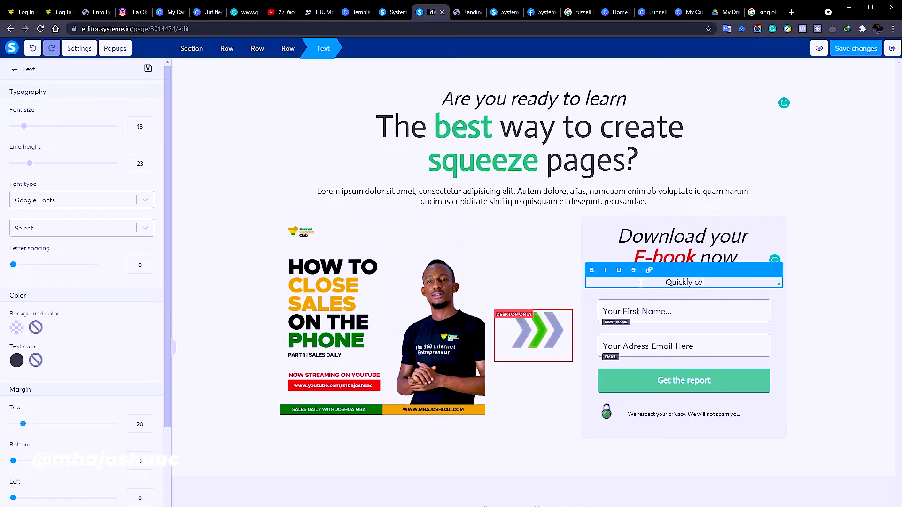
key("BackSpace")
key("BackSpace")
key("BackSpace")
key("BackSpace")
key("BackSpace")
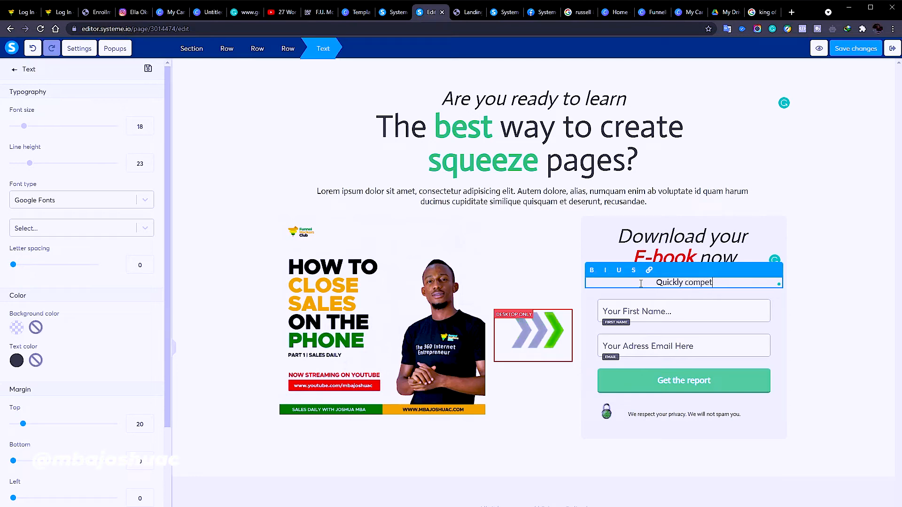
type("lete thois")
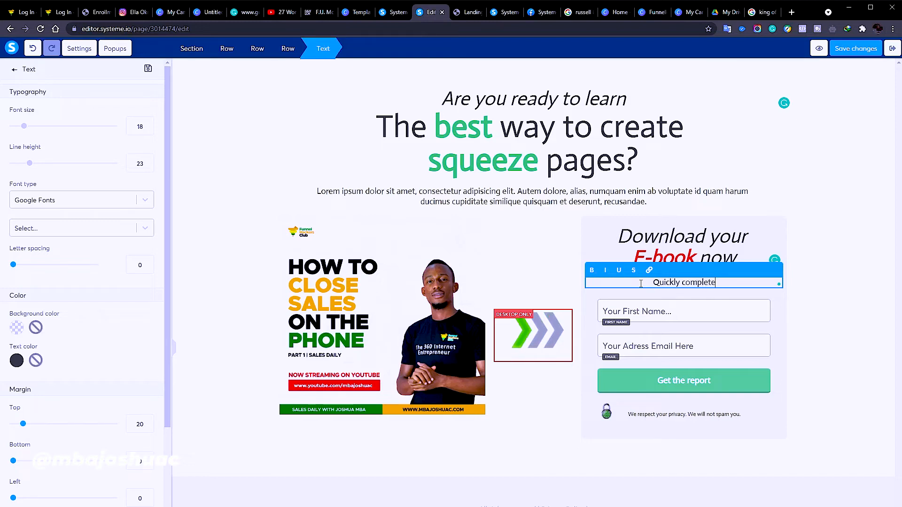
key("BackSpace")
key("BackSpace")
key("BackSpace")
type("is form to g")
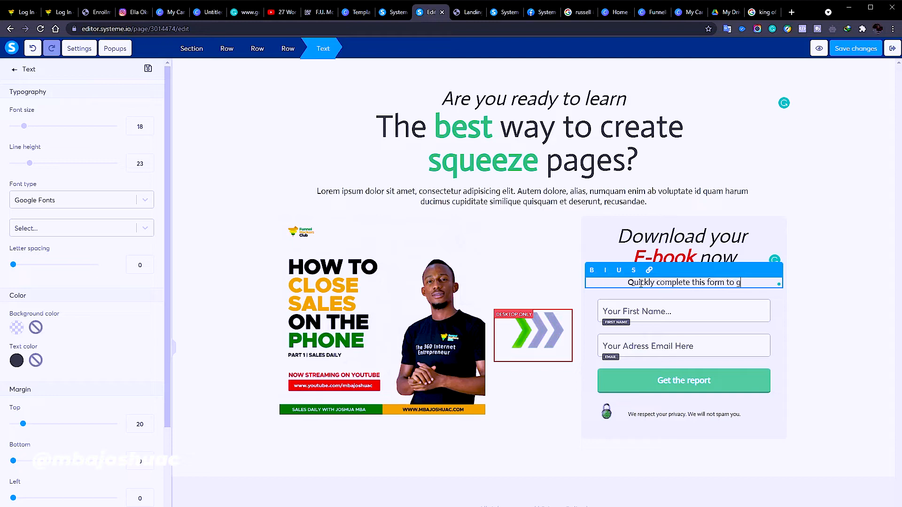
type("et your")
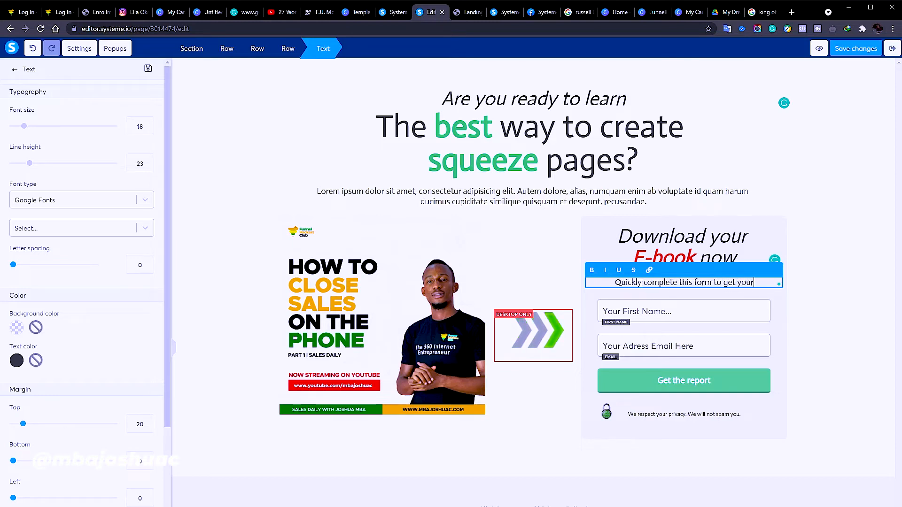
type(" copy of the ")
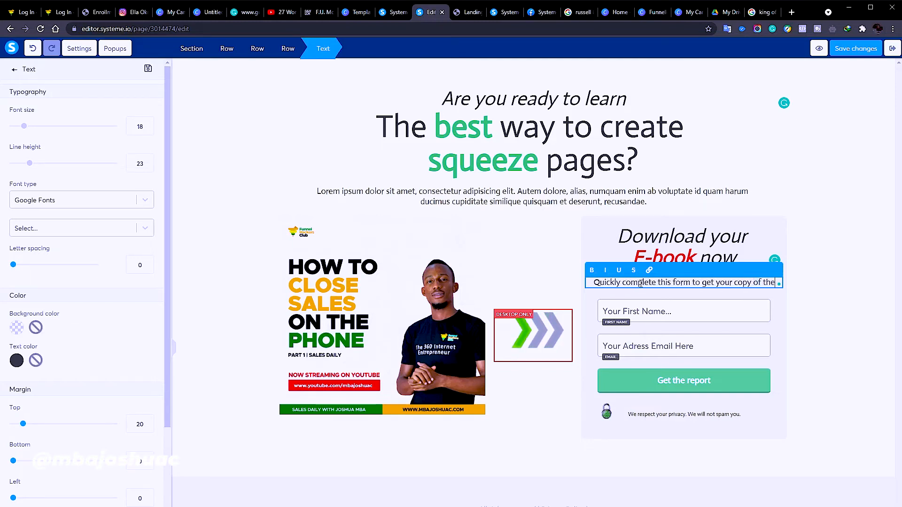
type("phone cl")
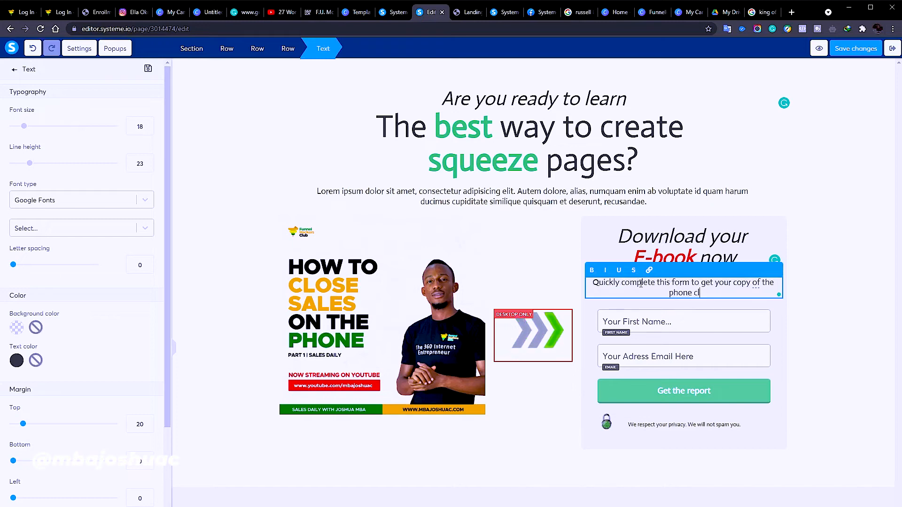
type("osing s")
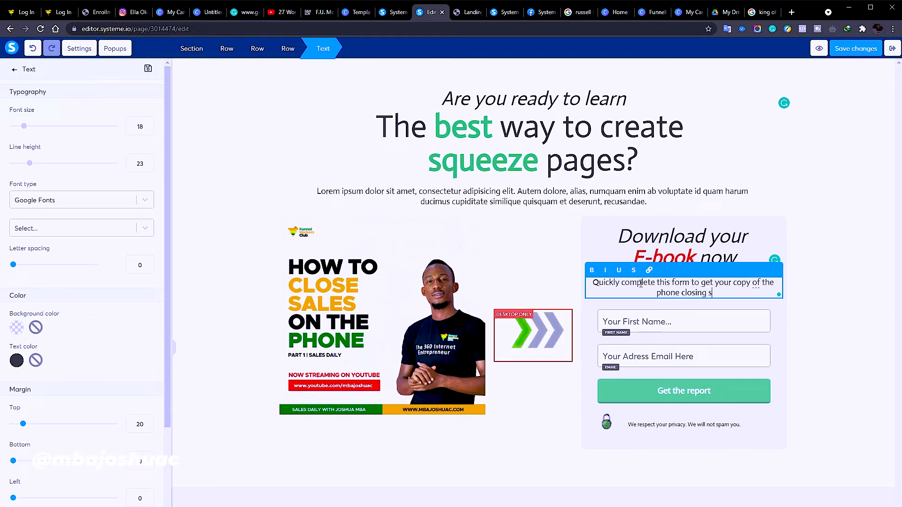
type("cri")
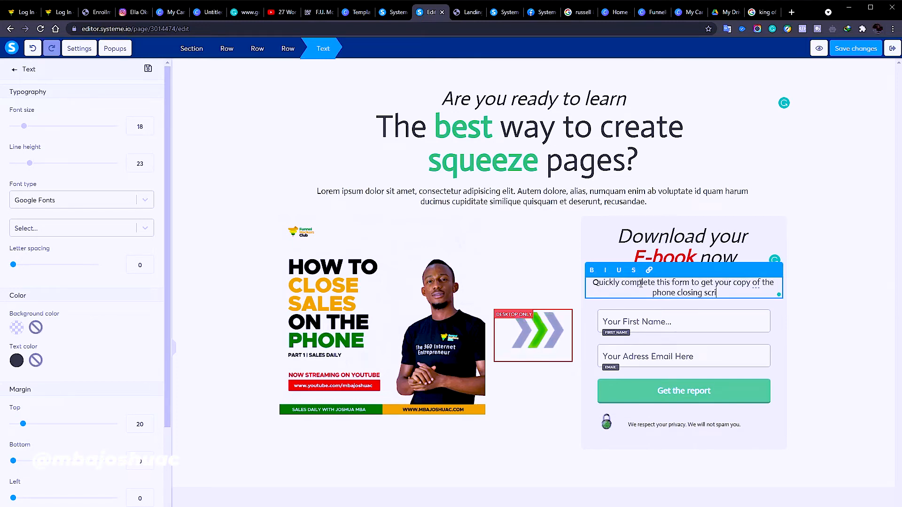
type("pt to m")
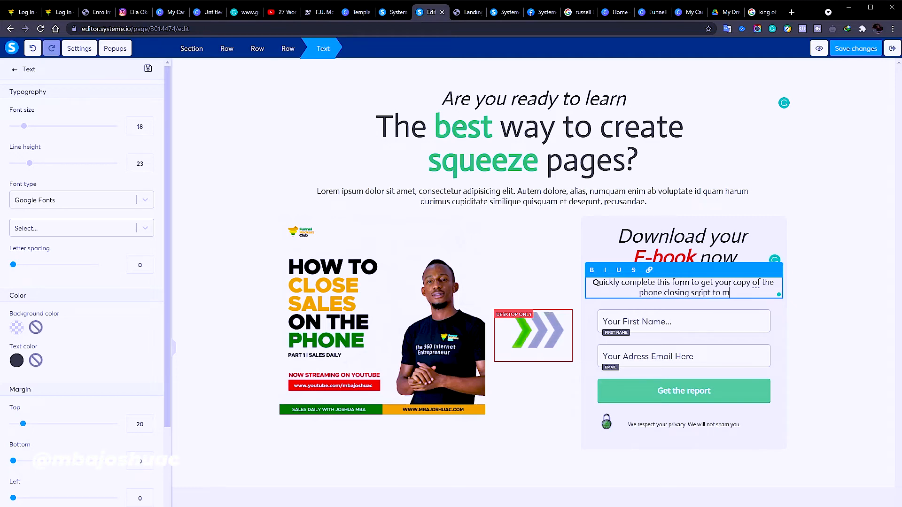
key("BackSpace")
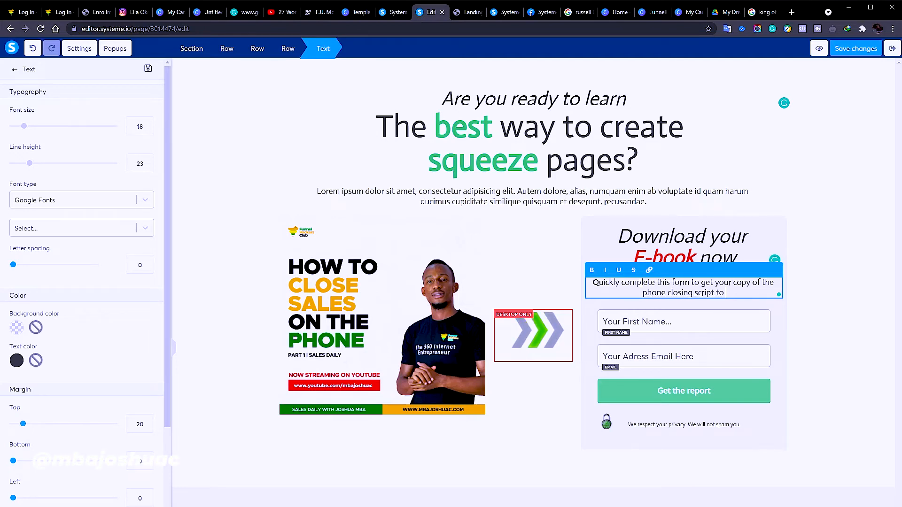
type("sts")
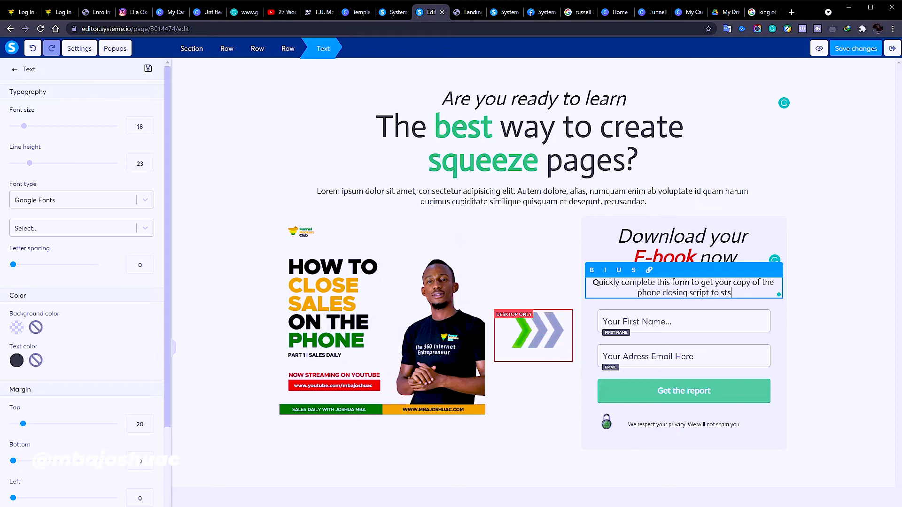
key("BackSpace")
type("art clo")
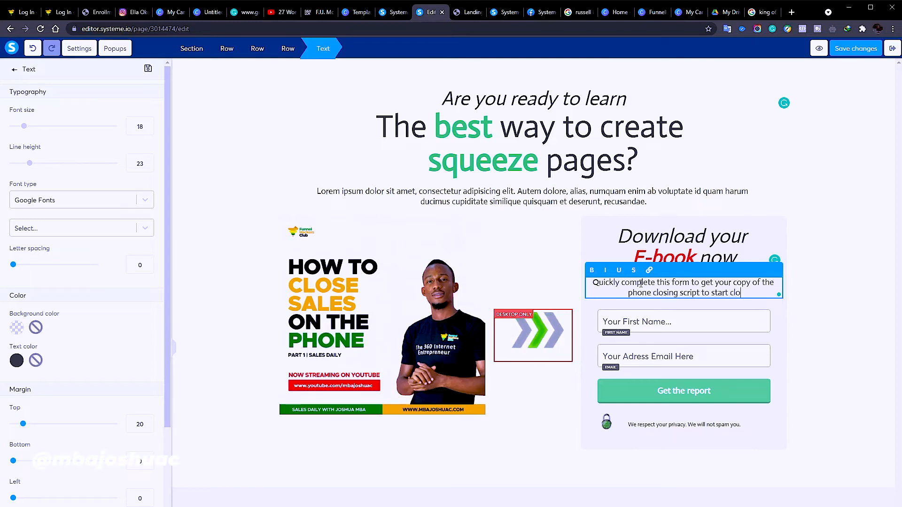
type("sing faster")
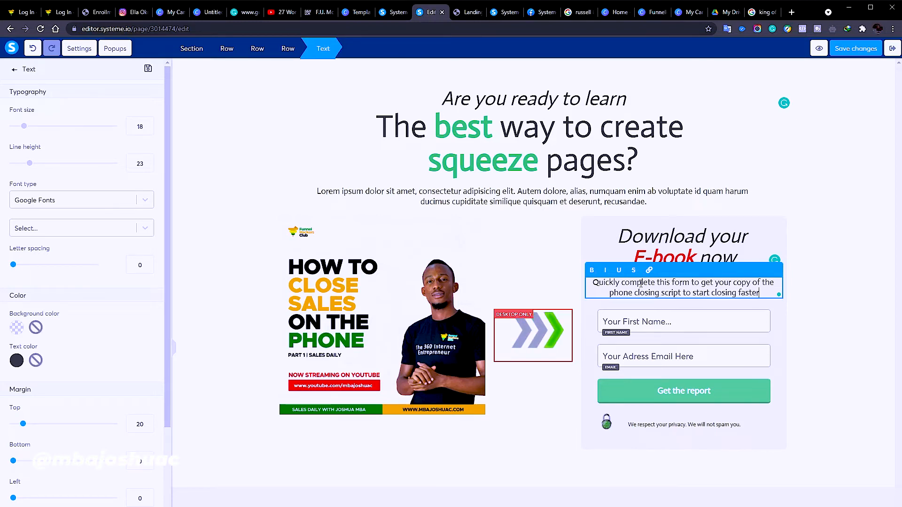
type("!")
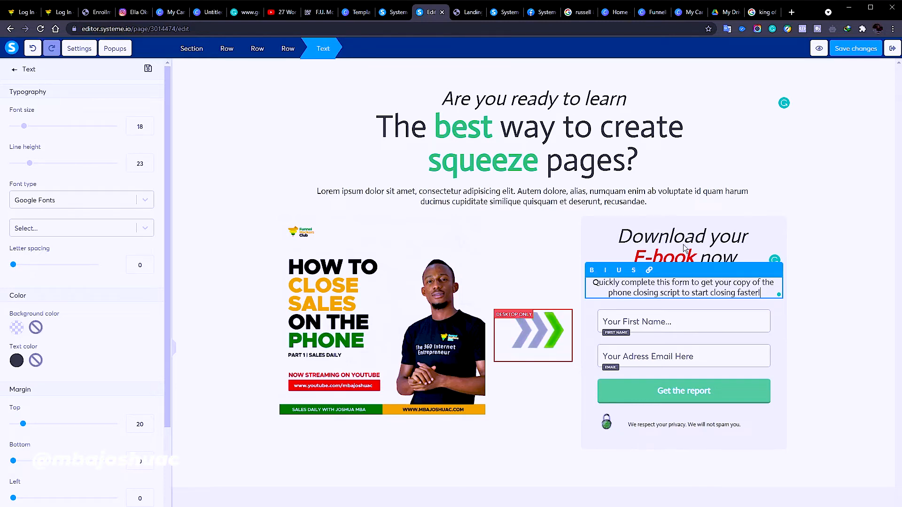
left_click(807, 213)
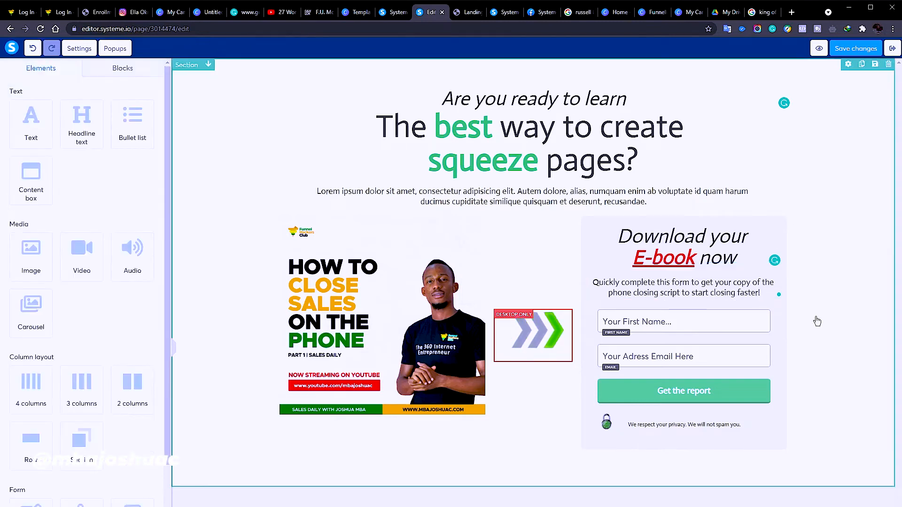
Set the email field's placeholder text to 'Enter your Email Address'
left_click(682, 359)
left_click(684, 358)
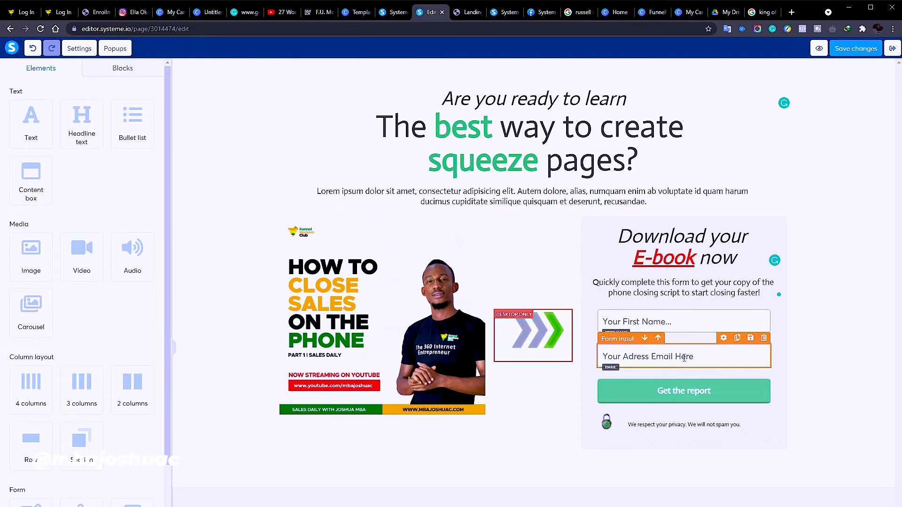
left_click(684, 358)
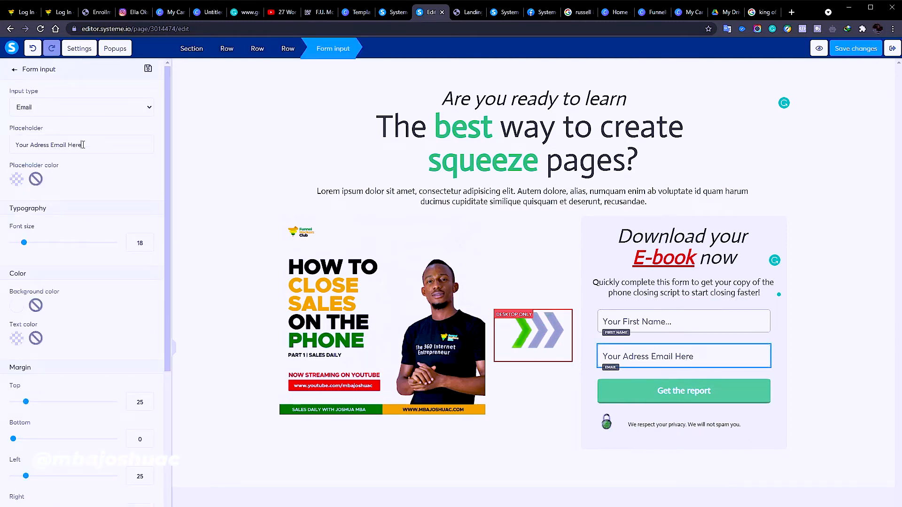
left_click_drag(136, 145, 11, 144)
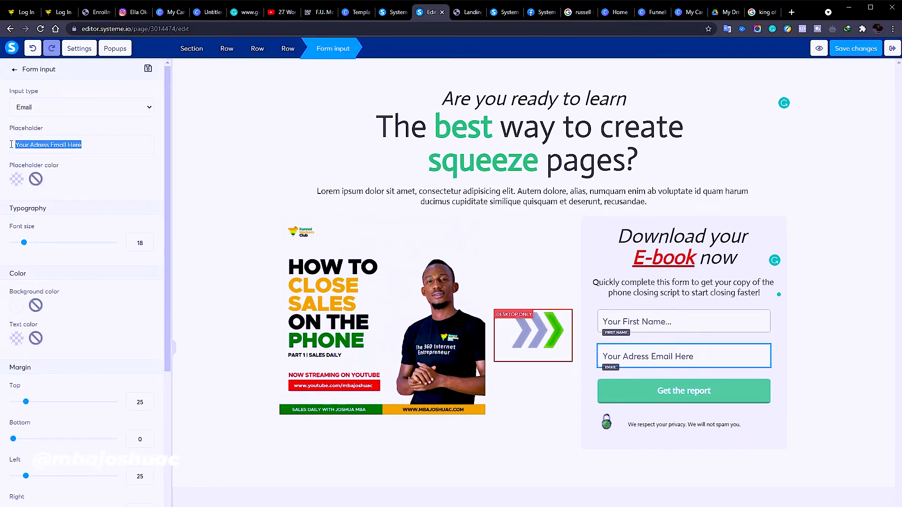
type("Enter your ")
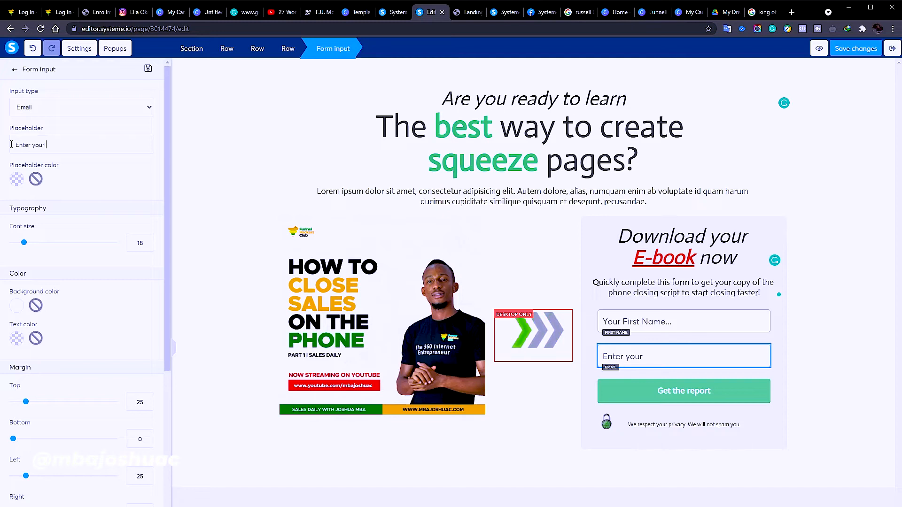
type("Email Address")
left_click_drag(111, 144, 13, 151)
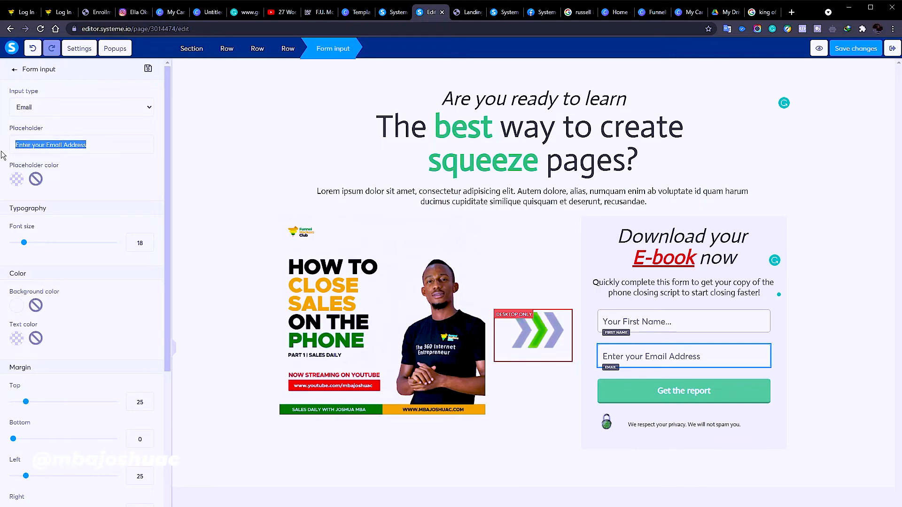
left_click(67, 107)
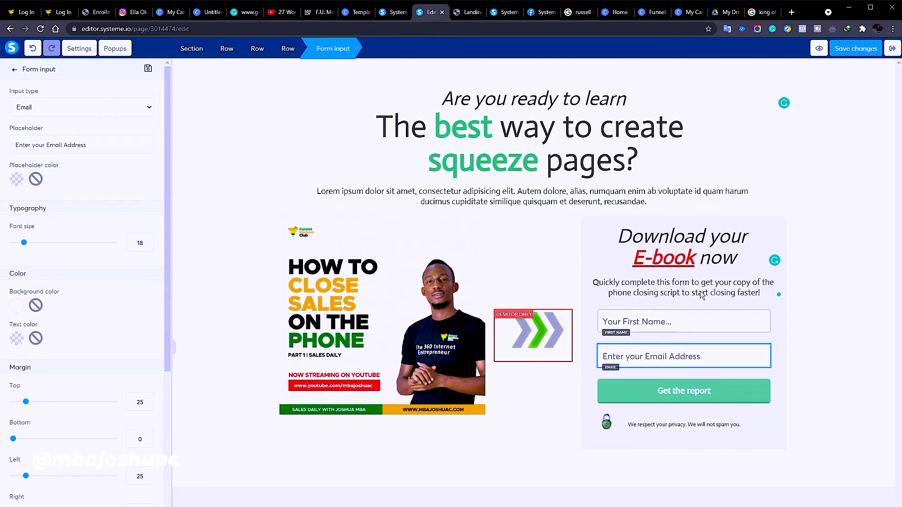
left_click(660, 399)
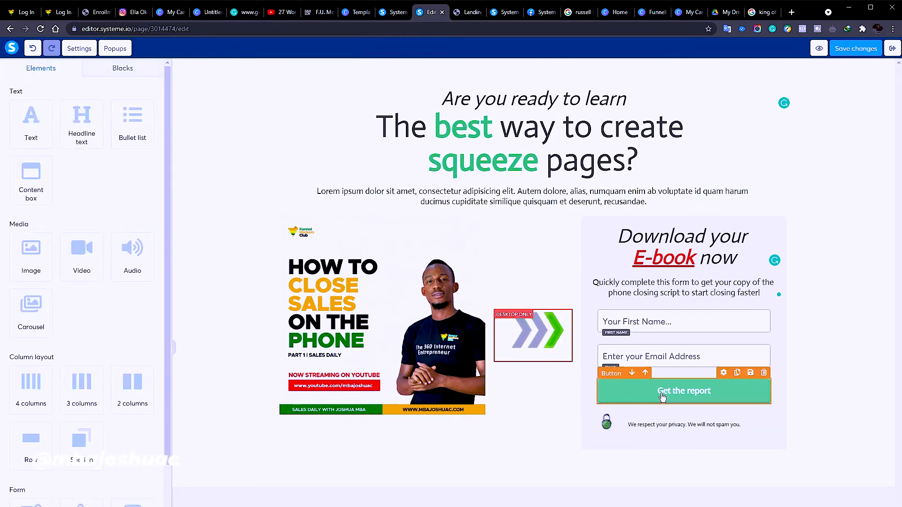
Change the Get the report button's redirect from No redirection to 'To the next step'
left_click(667, 396)
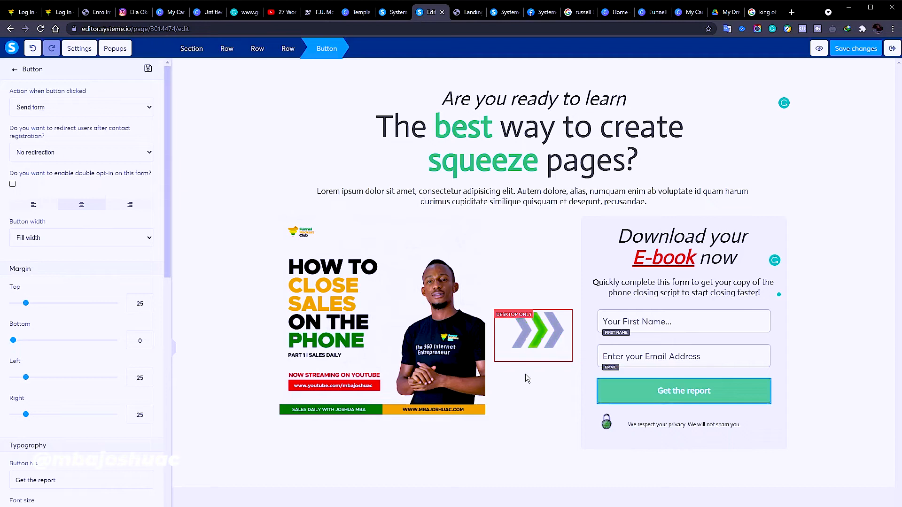
left_click(84, 107)
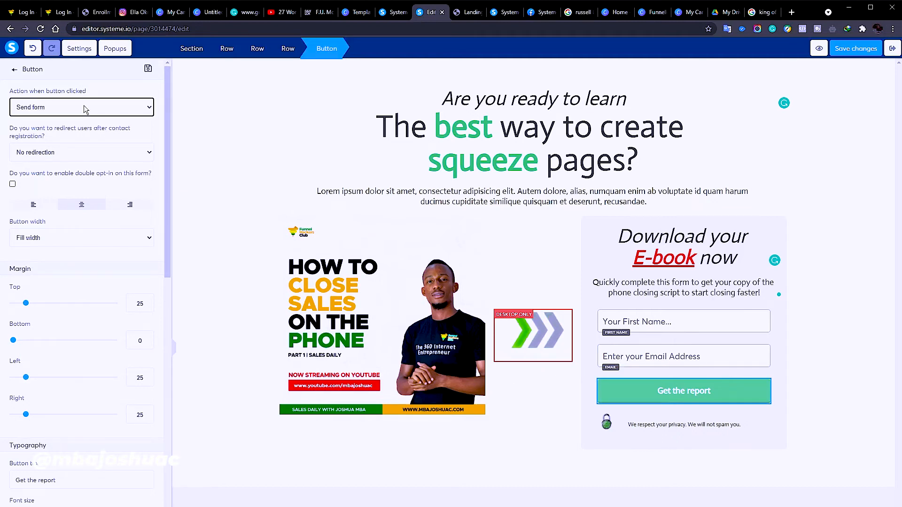
left_click(84, 106)
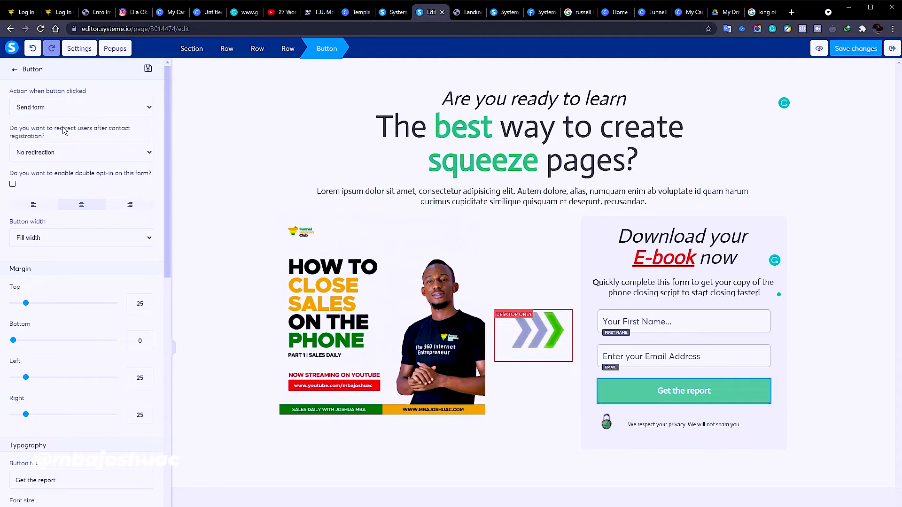
left_click(72, 173)
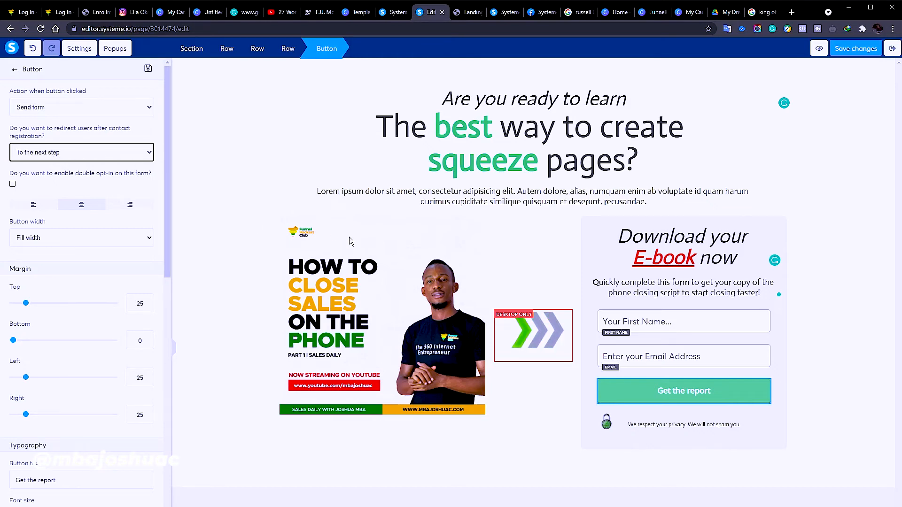
Select the 'Are you ready to learn' tagline and give its band an olive-green background
left_click(586, 248)
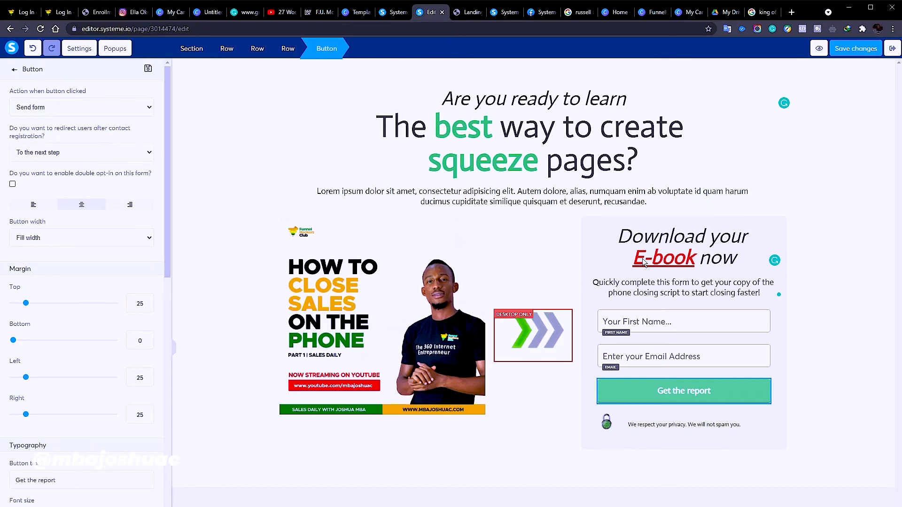
left_click(585, 245)
left_click(507, 197)
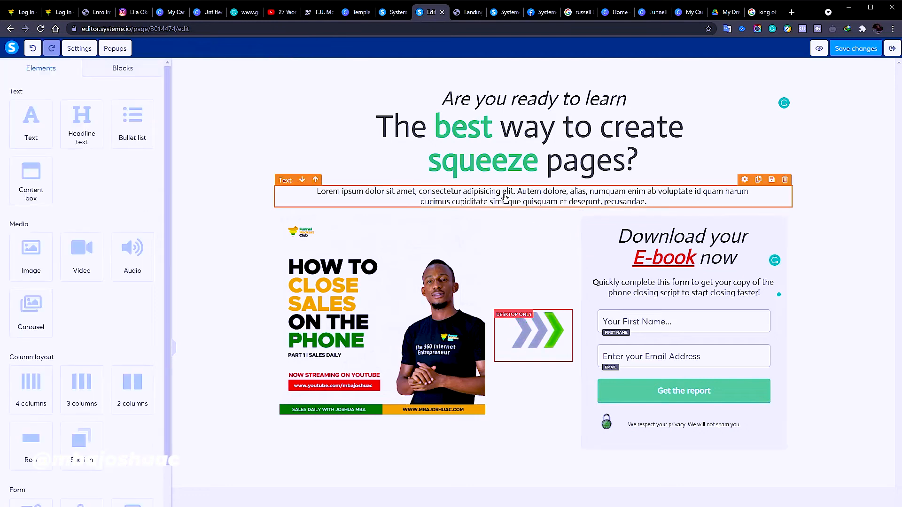
left_click(466, 107)
left_click(347, 86)
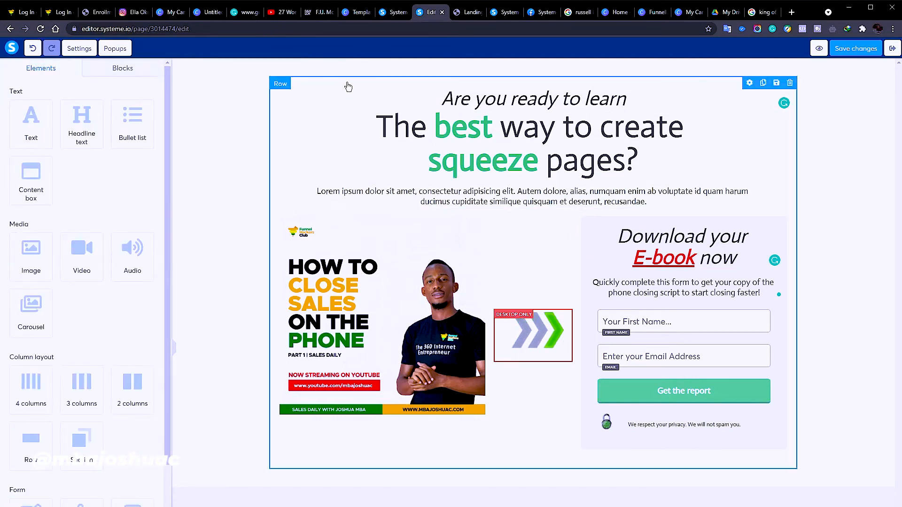
left_click(353, 94)
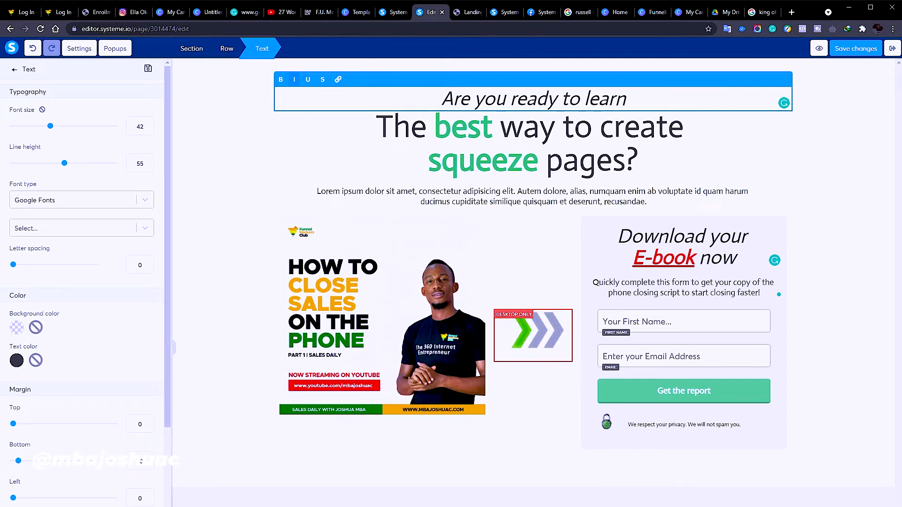
left_click(16, 328)
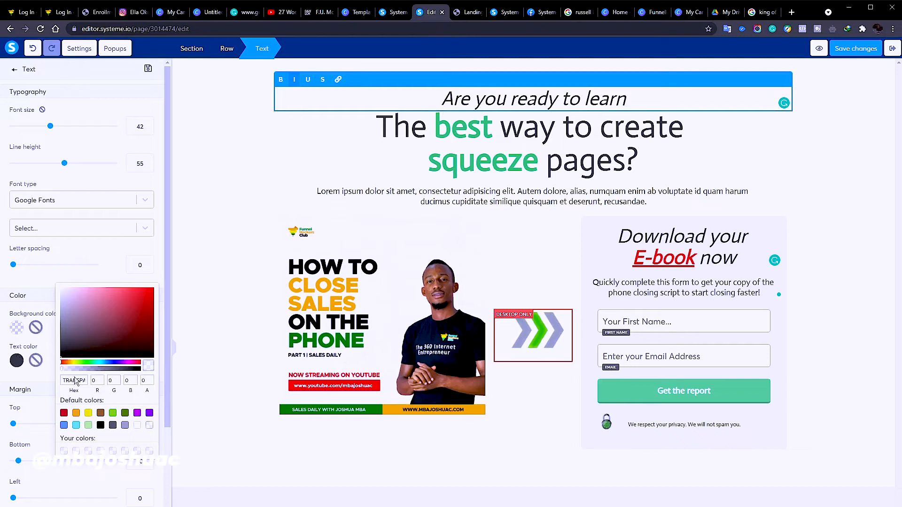
left_click(125, 413)
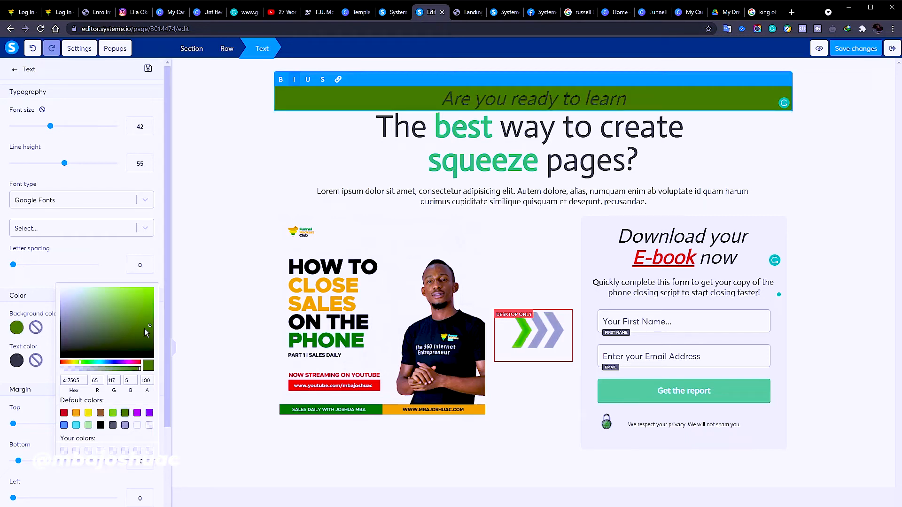
left_click(151, 338)
left_click_drag(152, 337, 142, 329)
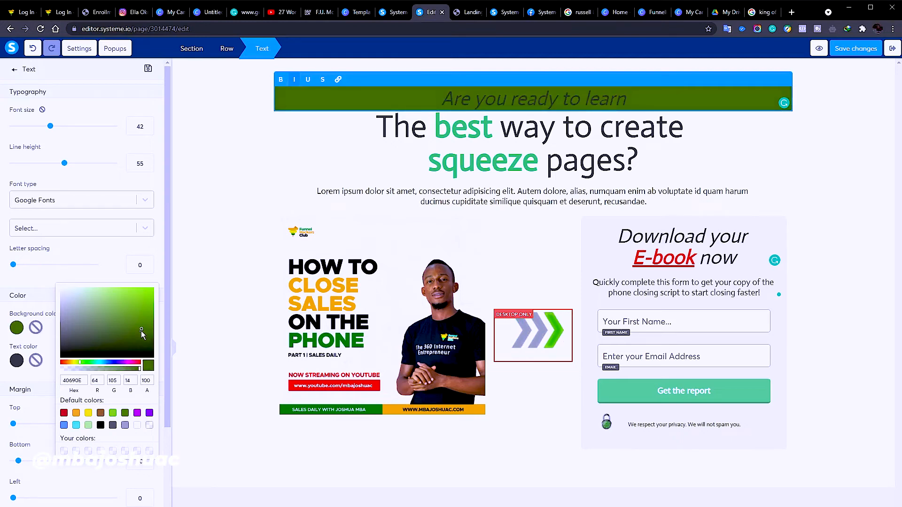
left_click(22, 407)
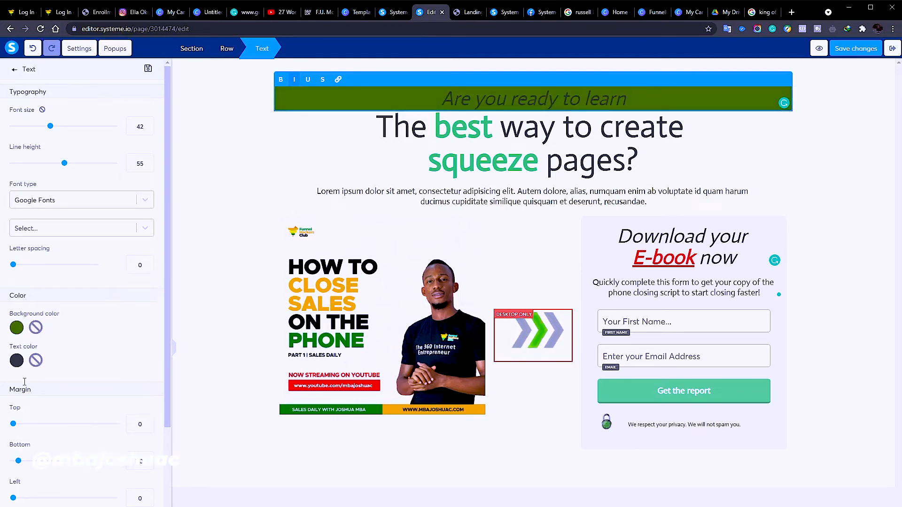
Set the tagline's text colour to white (FFFFFF)
left_click(23, 364)
left_click_drag(61, 322, 57, 319)
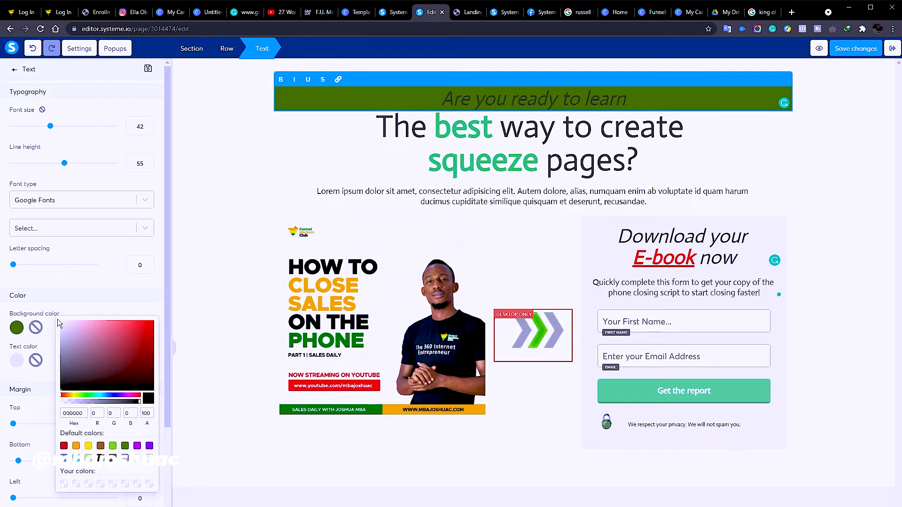
left_click(70, 288)
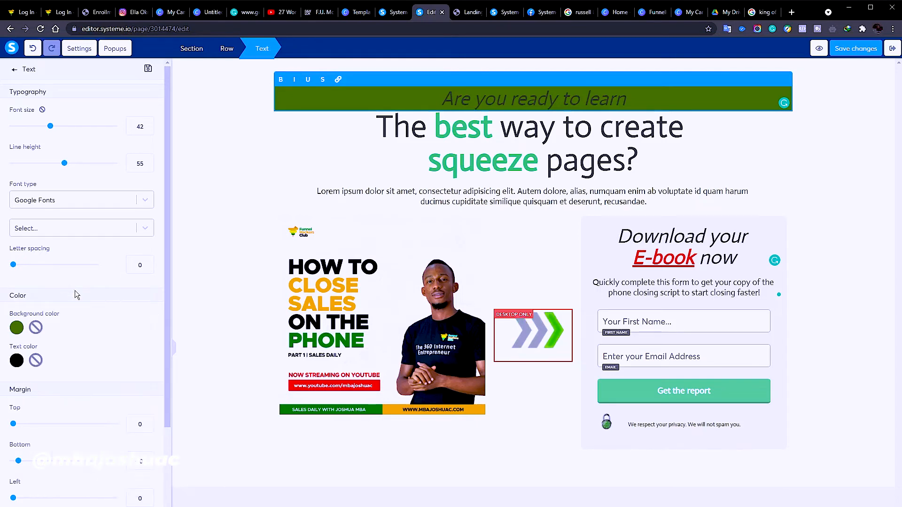
left_click(556, 99)
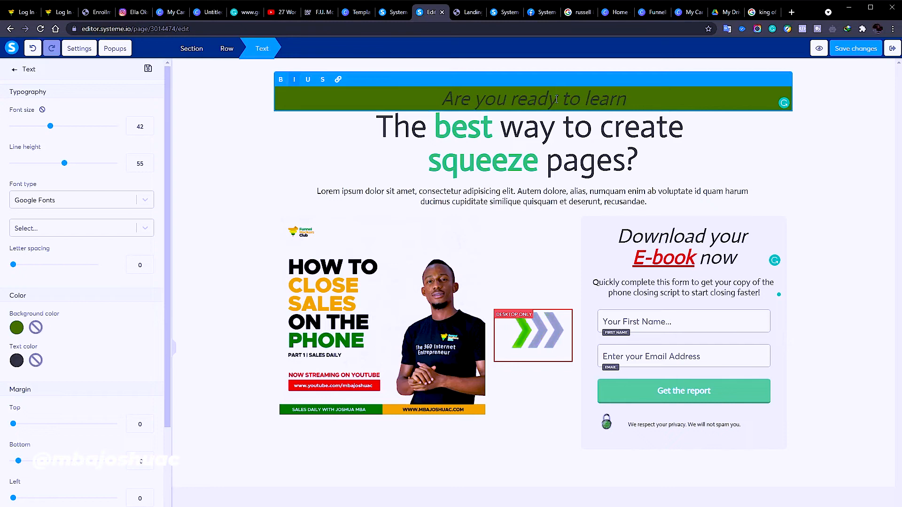
triple_click(556, 99)
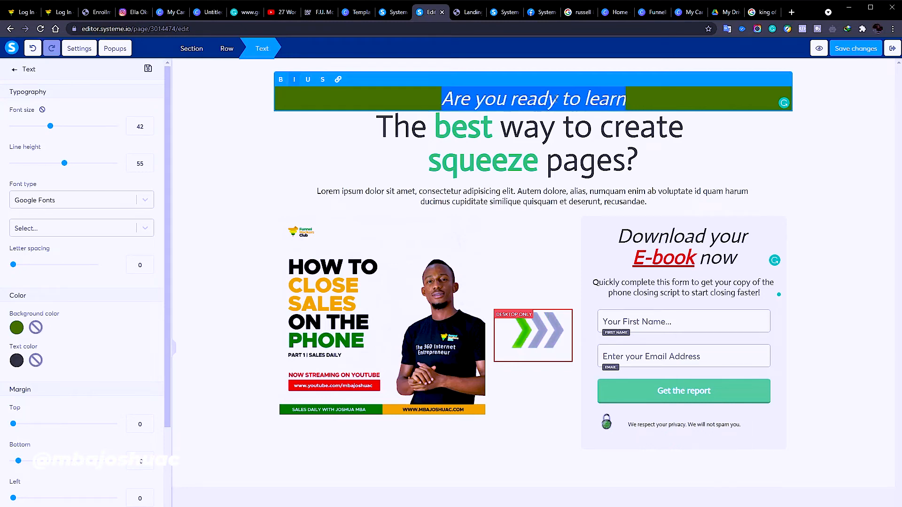
left_click(17, 361)
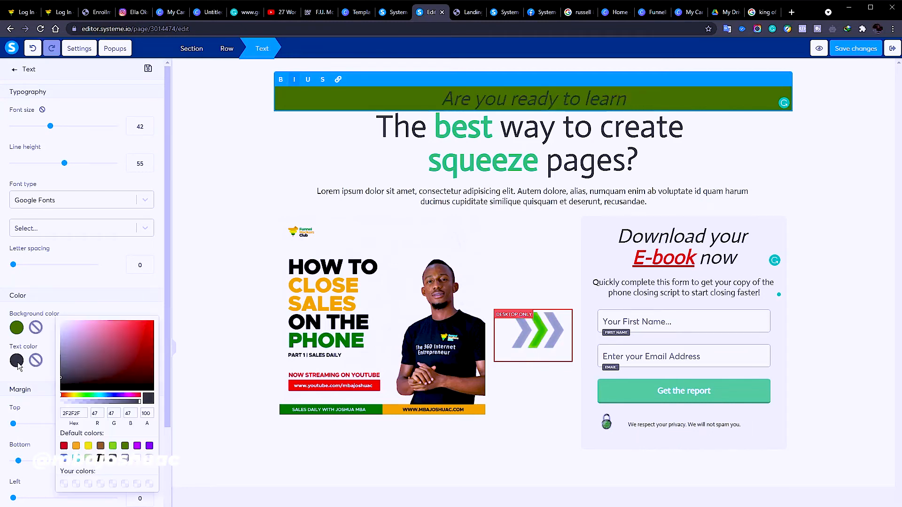
left_click(63, 323)
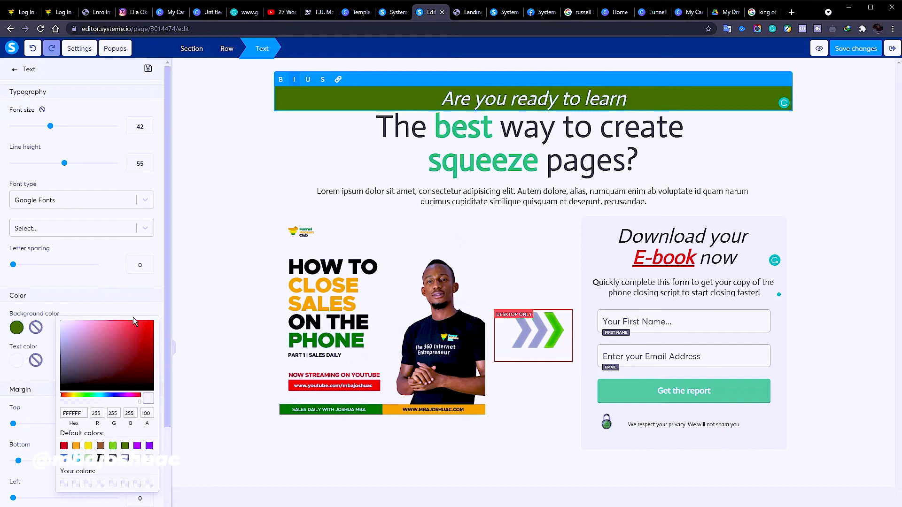
left_click(88, 275)
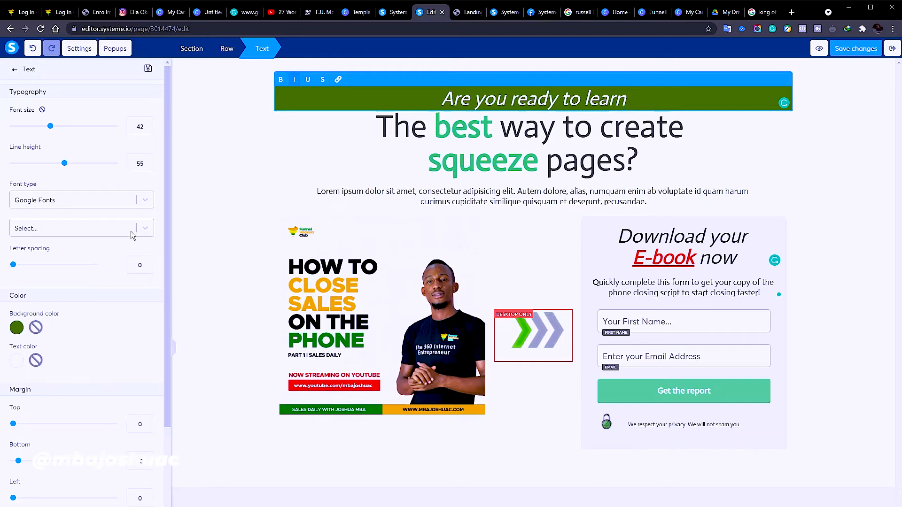
Change the tagline font to Google Fonts Montserrat and turn off italic
left_click(140, 200)
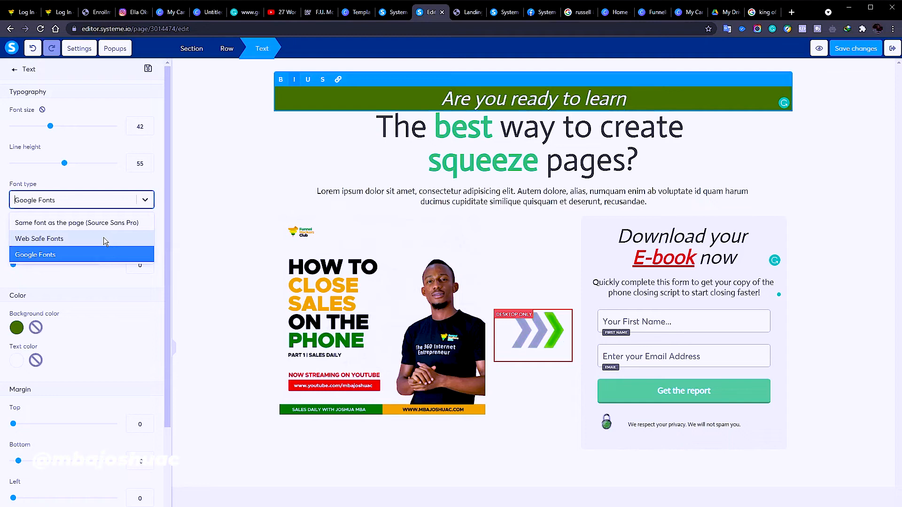
left_click(100, 254)
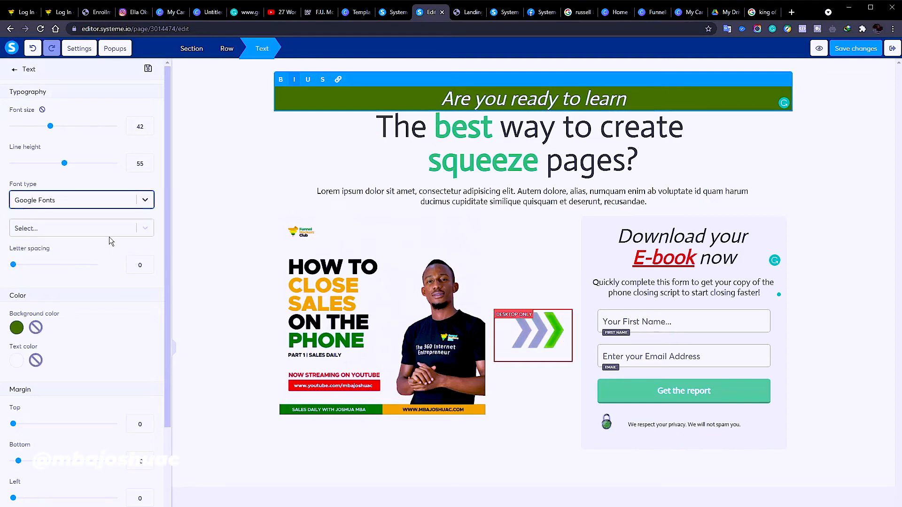
left_click(140, 232)
scroll(99, 325, "down", 10)
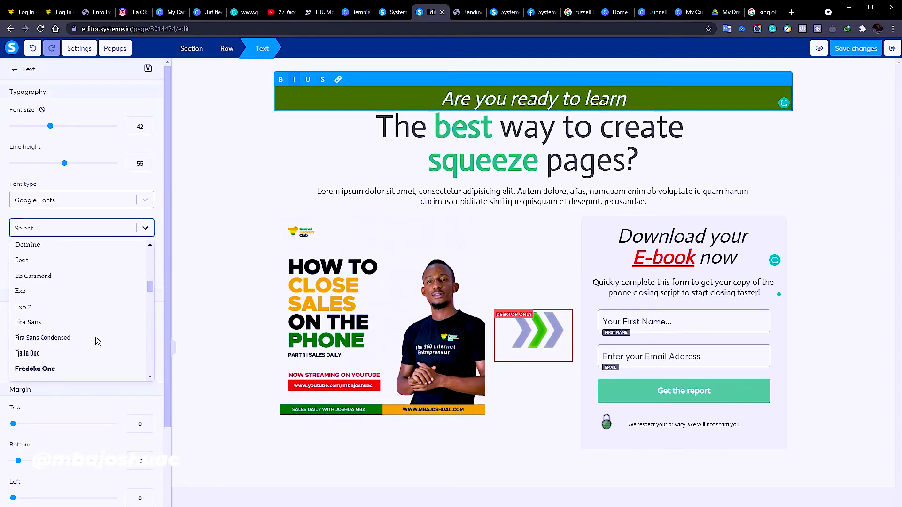
scroll(95, 337, "down", 10)
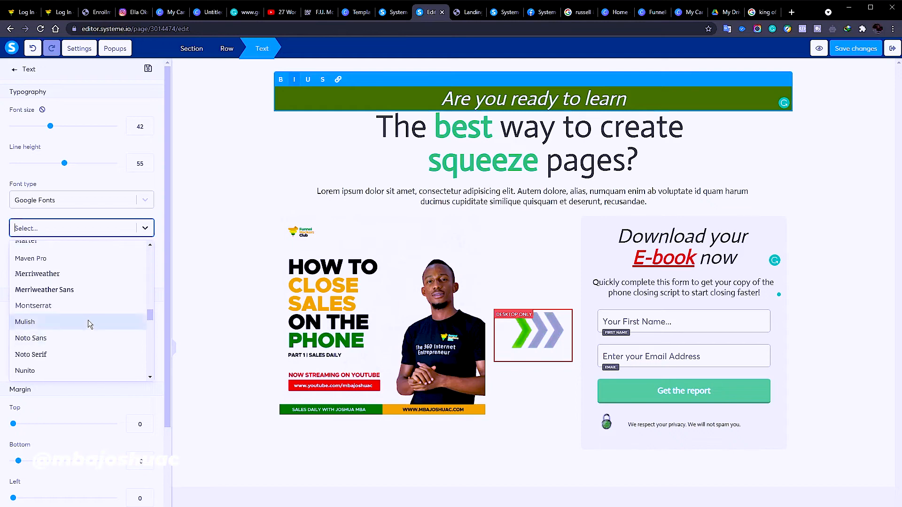
left_click(86, 311)
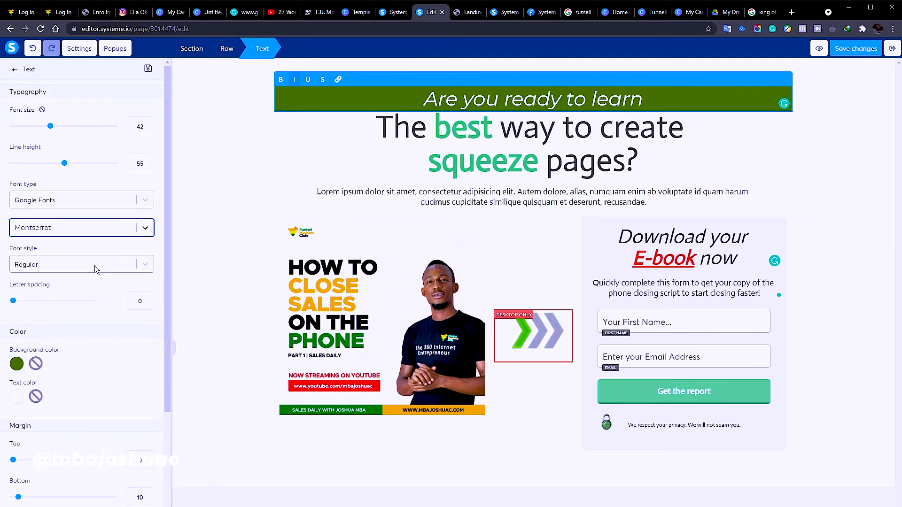
left_click(295, 81)
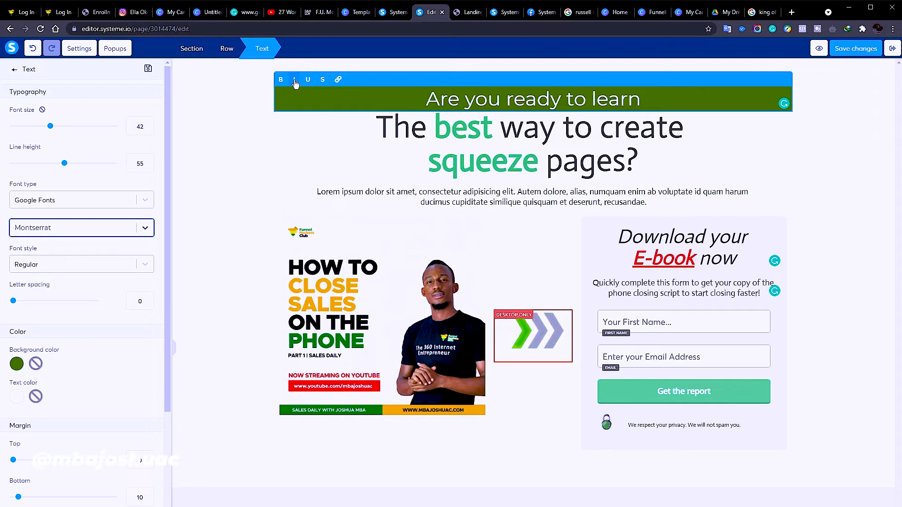
left_click(389, 133)
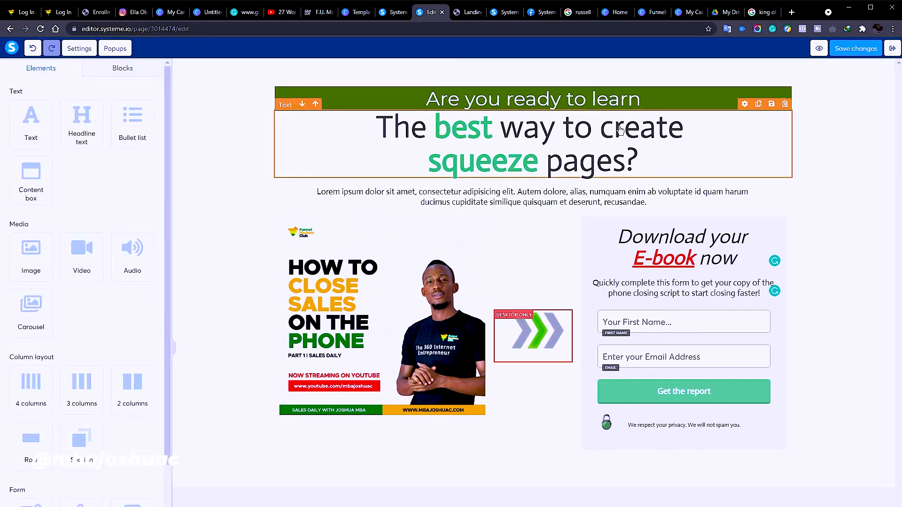
Capitalise the L so the tagline reads 'Are you ready to Learn'
double_click(596, 96)
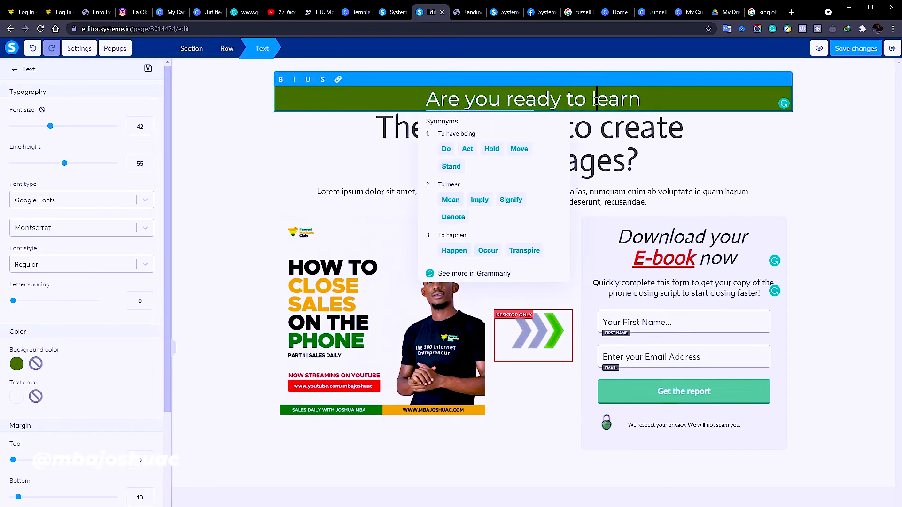
key("BackSpace")
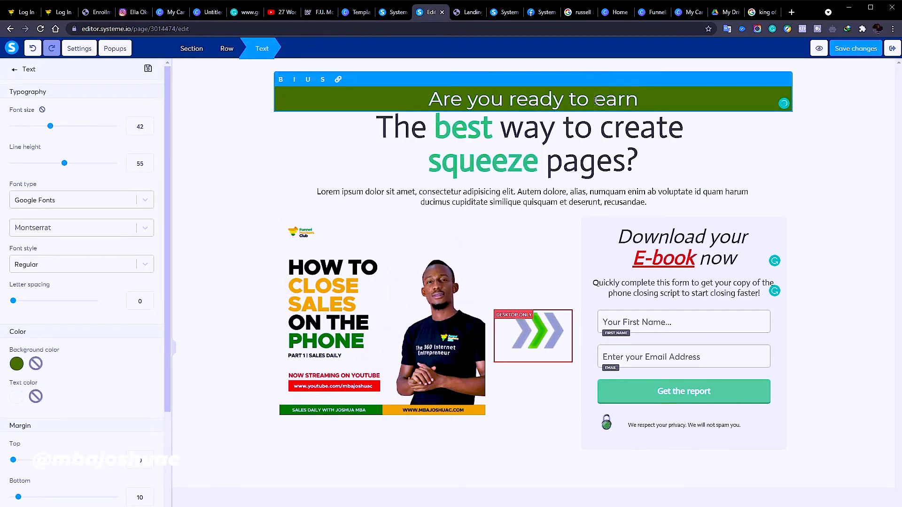
type("L")
left_click(831, 167)
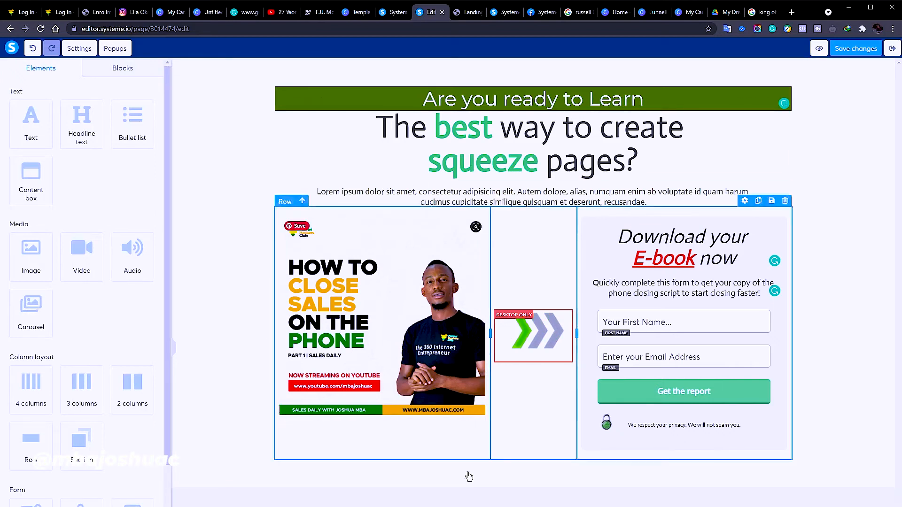
left_click(857, 50)
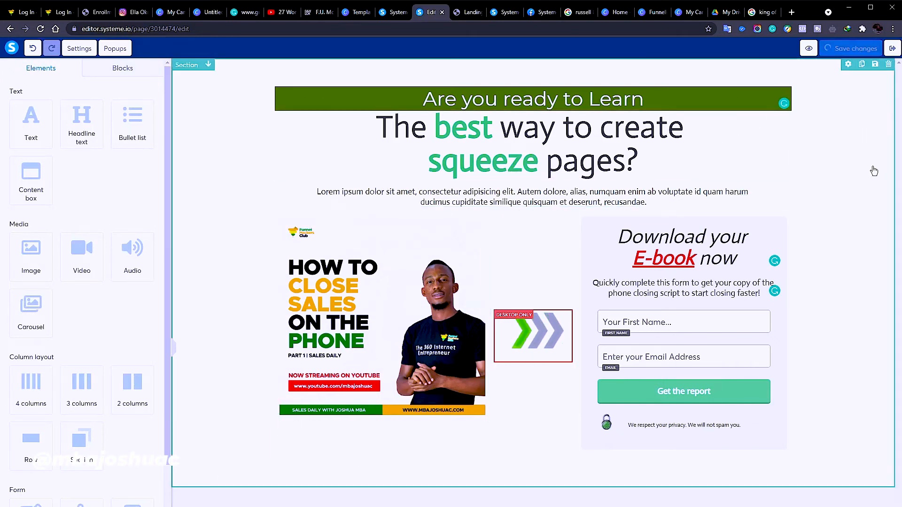
left_click(680, 394)
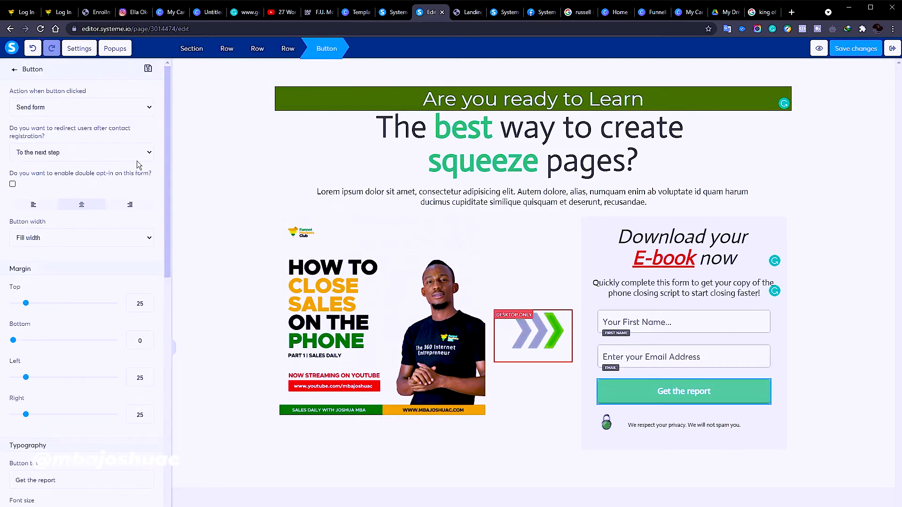
left_click(92, 177)
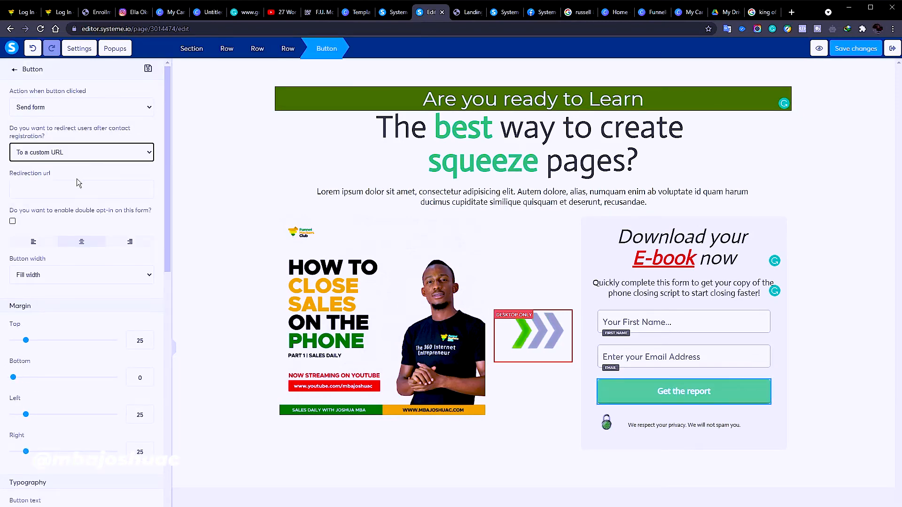
left_click(75, 192)
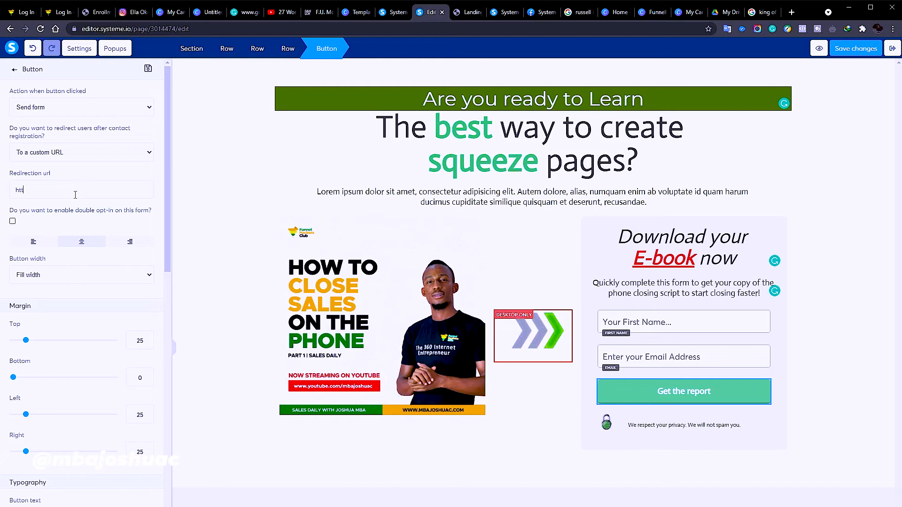
type("p://")
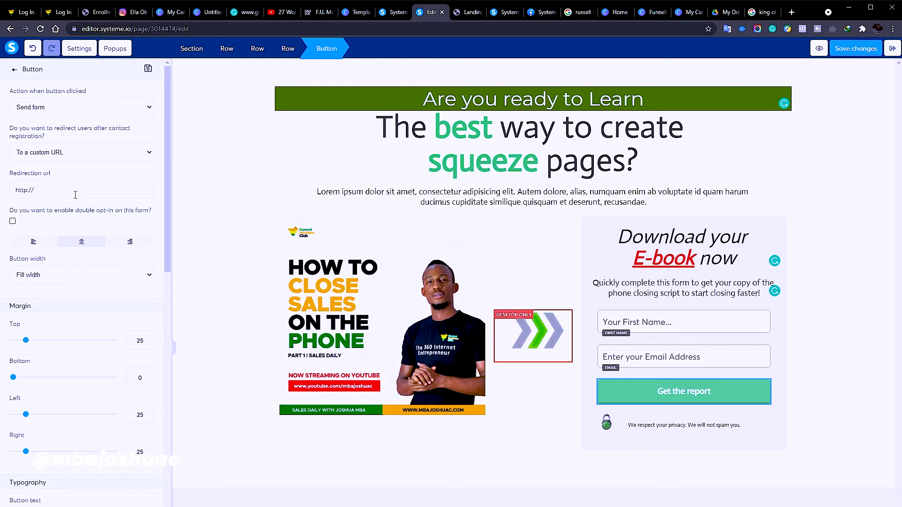
type("funnelhackers")
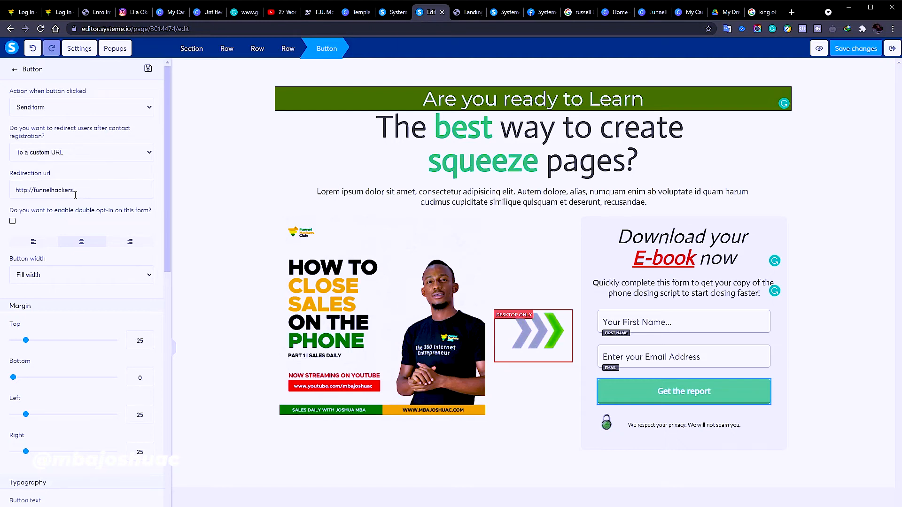
type(".club")
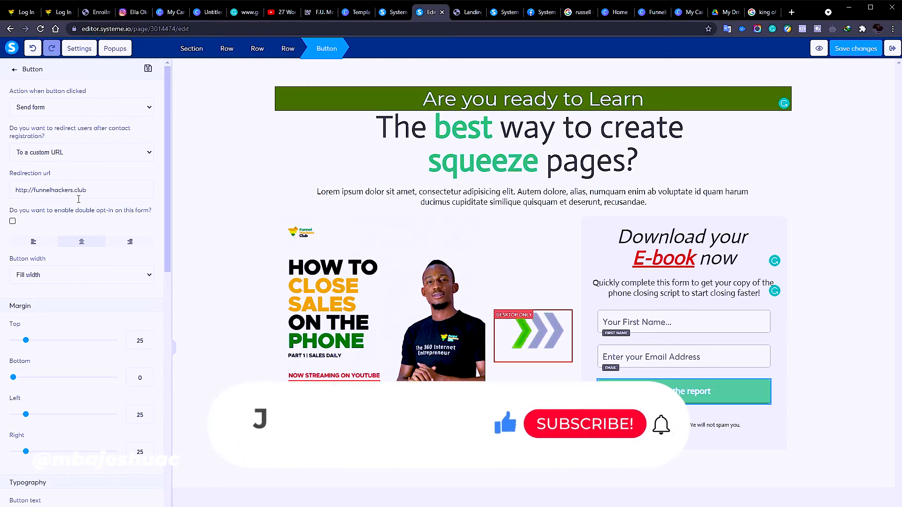
type("/")
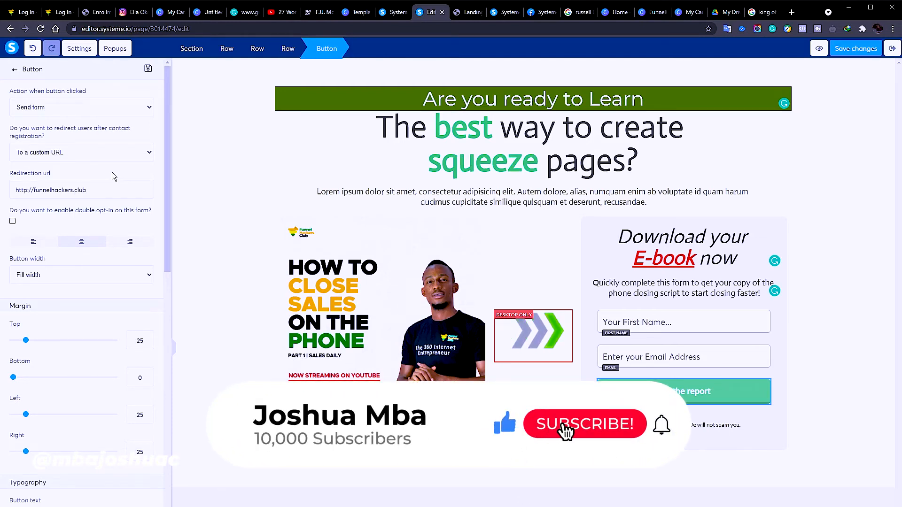
left_click(201, 206)
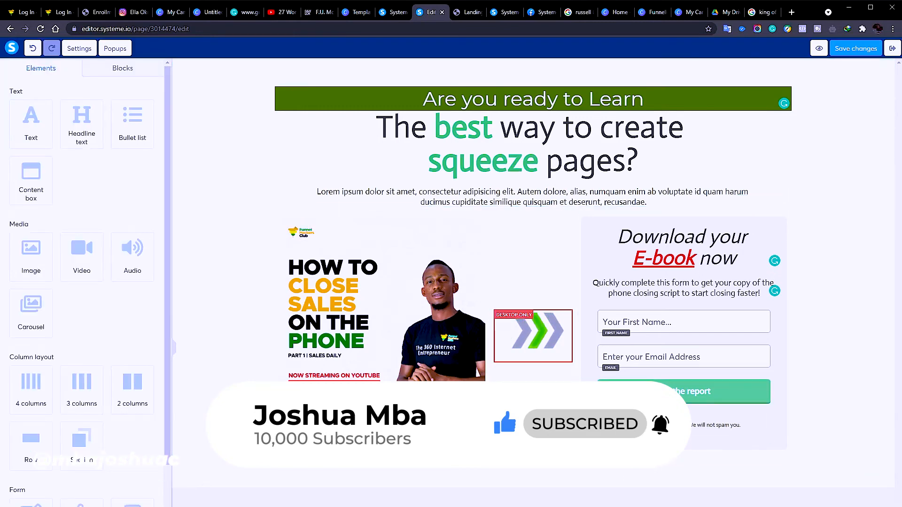
left_click(301, 232)
left_click(657, 425)
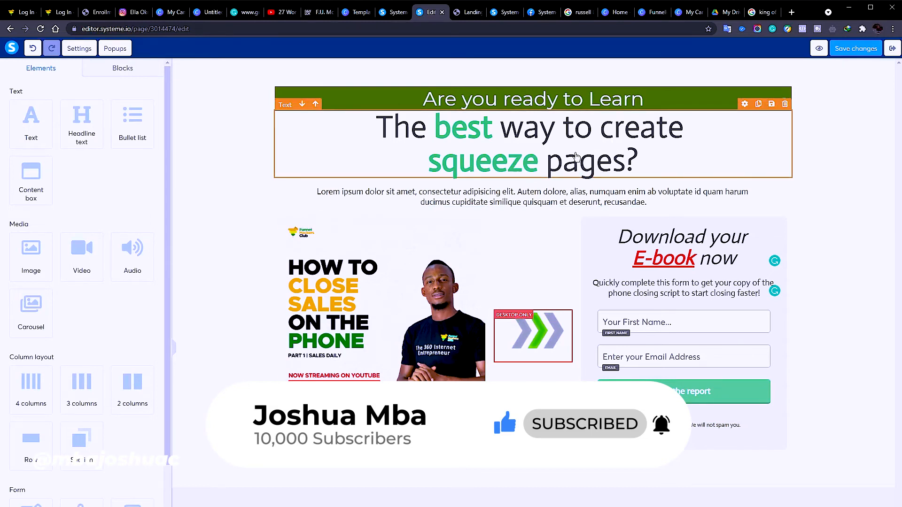
Rewrite the main headline as 'The best way to close Sales Fast on the Phone?'
double_click(581, 158)
left_click(476, 151)
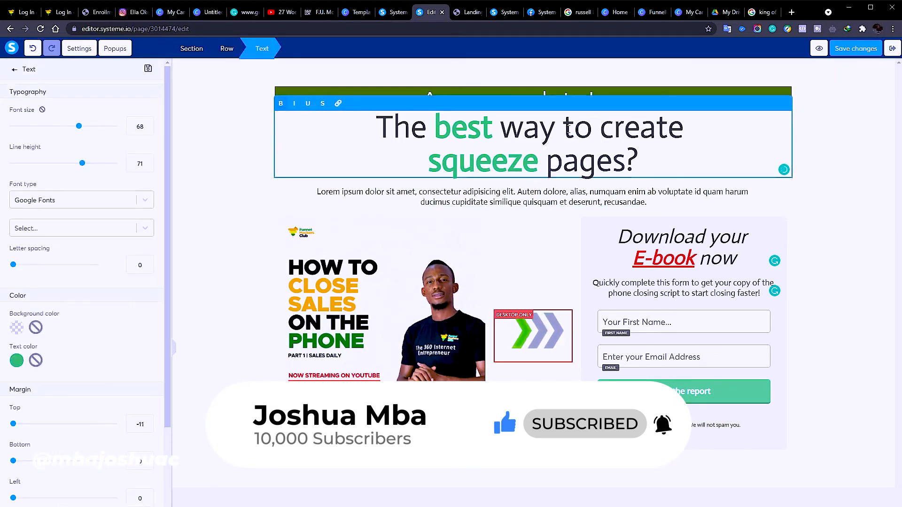
left_click_drag(601, 128, 686, 131)
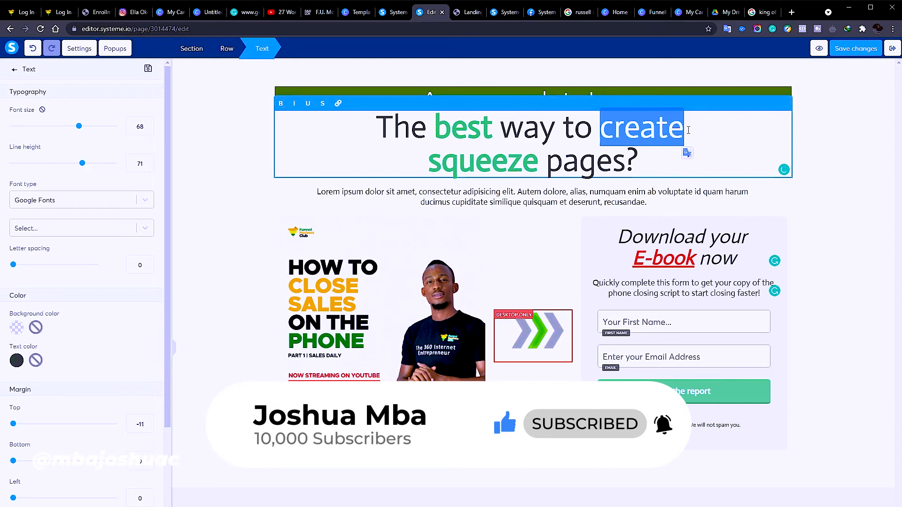
type("clos")
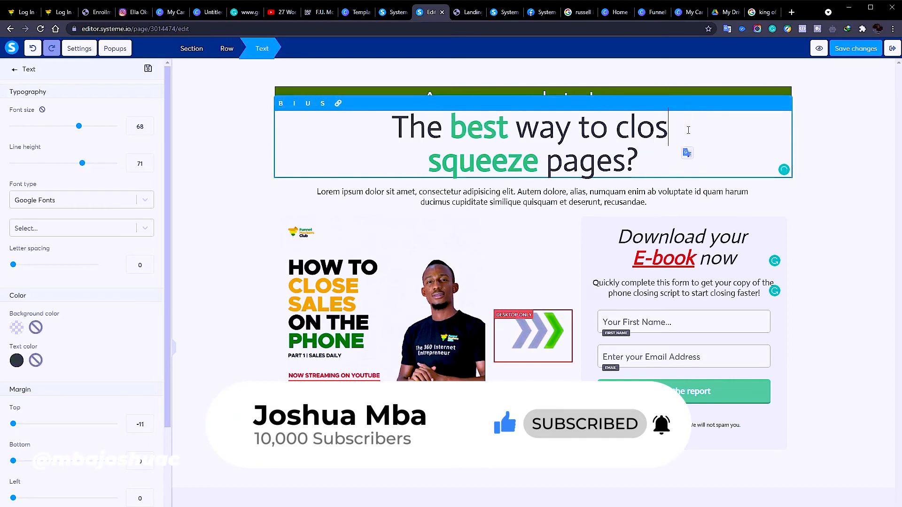
type("e Salew")
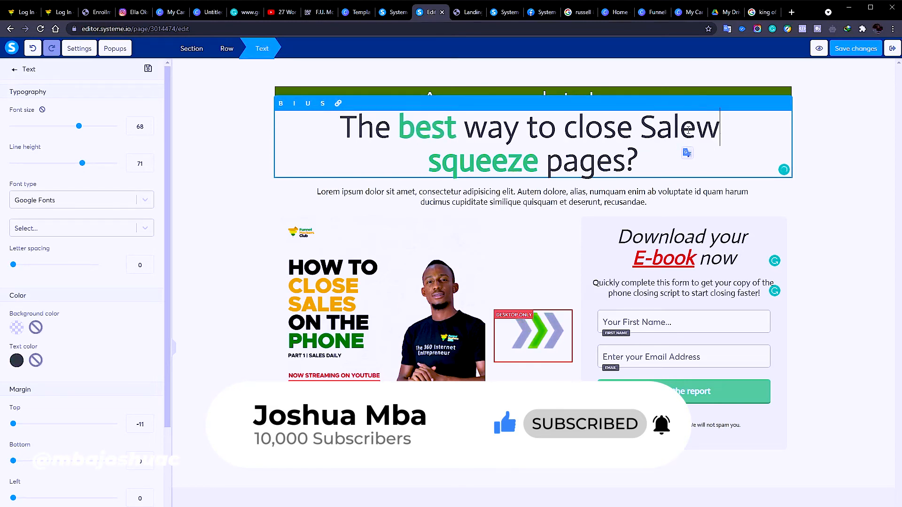
key("BackSpace")
type("s Fast")
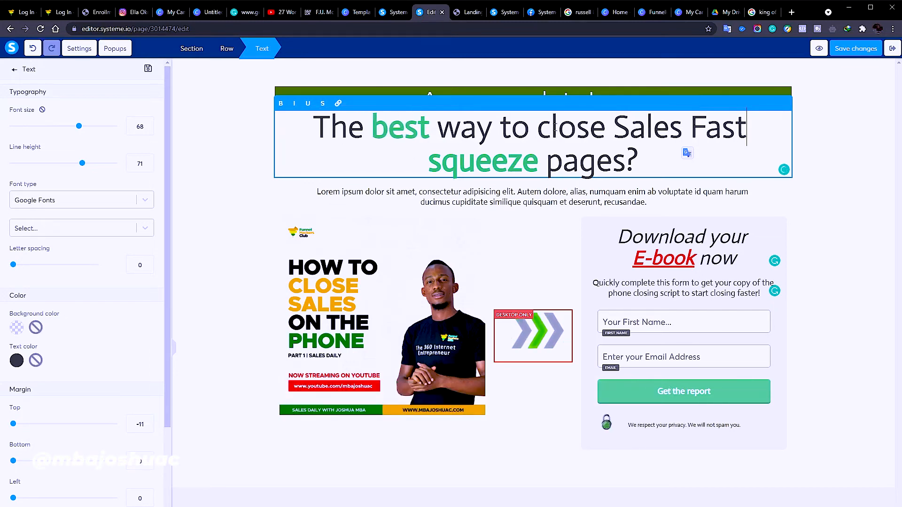
left_click_drag(429, 162, 638, 162)
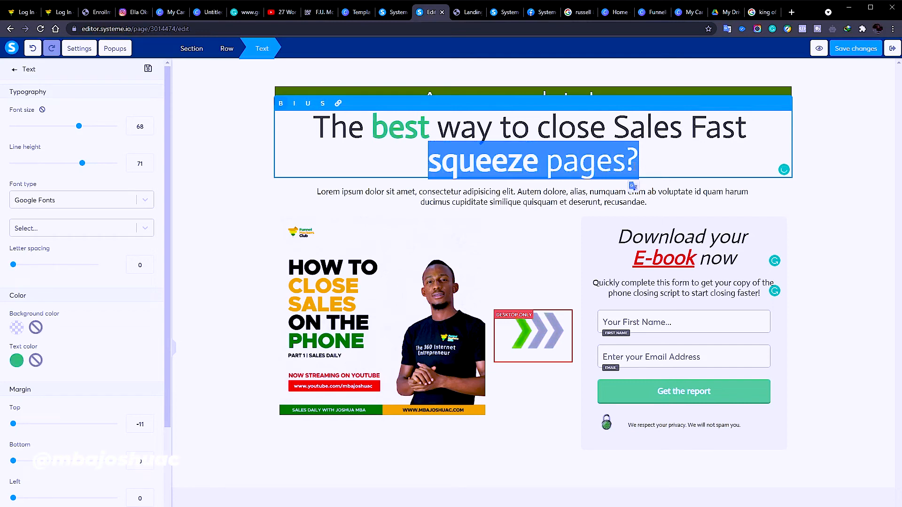
type("on the Phone?")
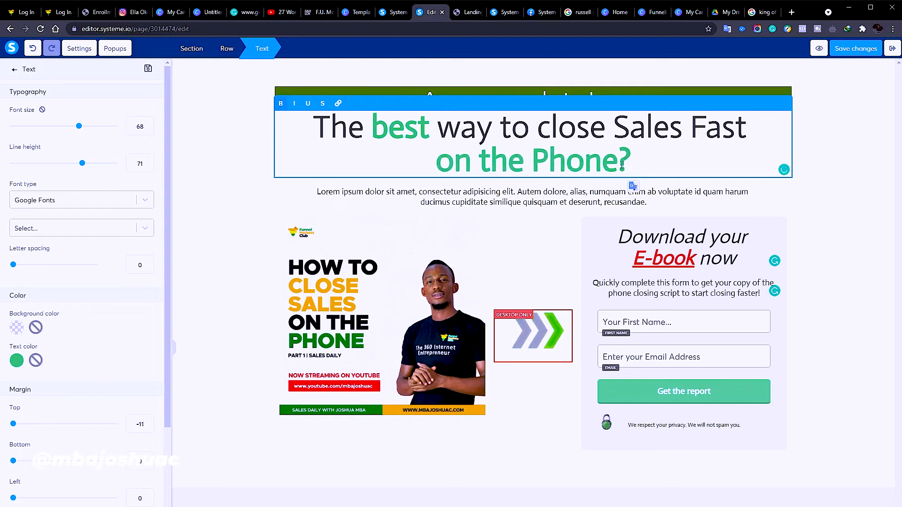
Set the whole headline's font to Montserrat
key("ctrl+a")
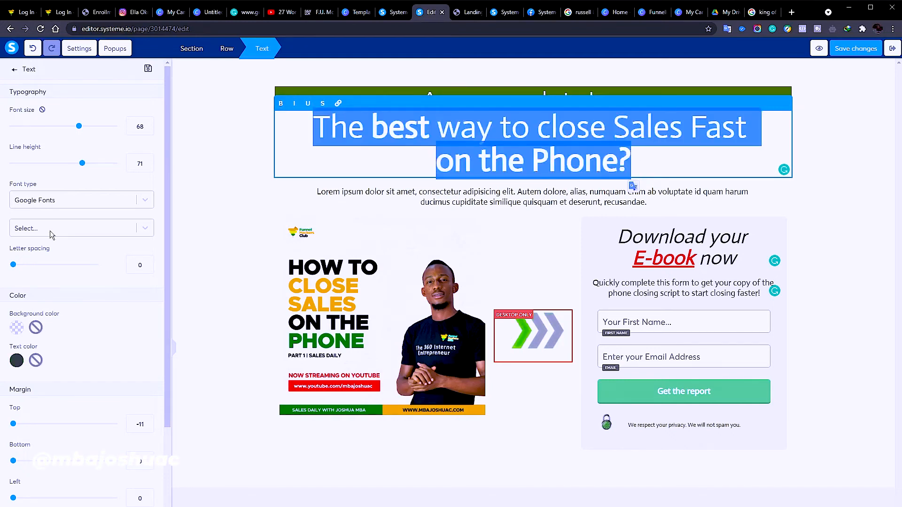
left_click(145, 228)
scroll(73, 329, "down", 5)
scroll(73, 335, "down", 10)
scroll(72, 333, "up", 4)
left_click(60, 258)
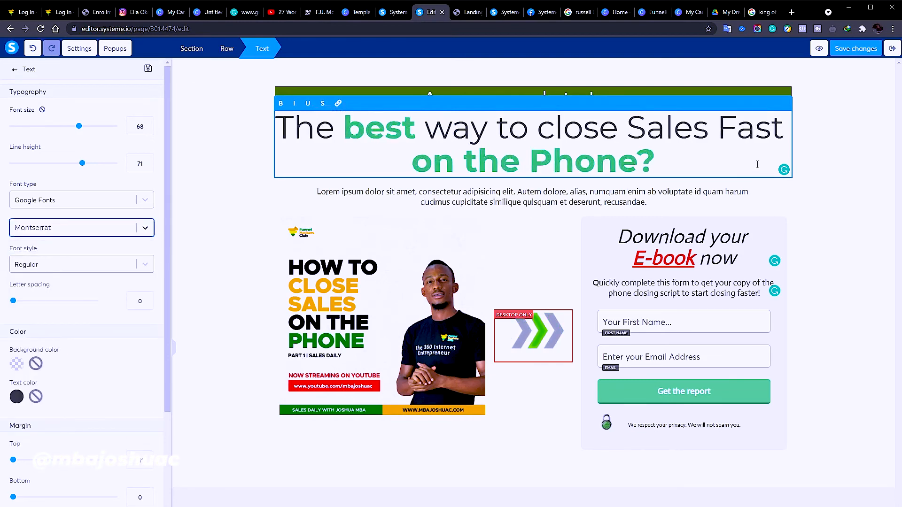
left_click(840, 202)
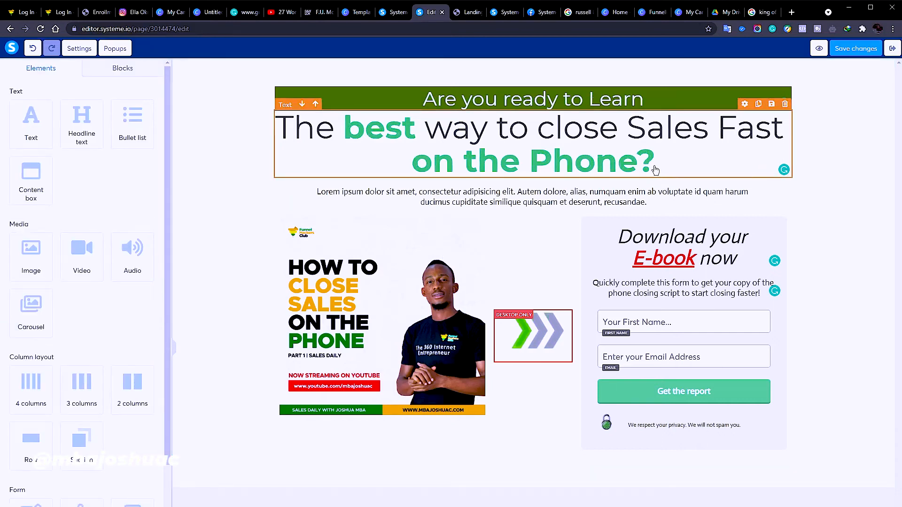
Tighten the headline to line height 62 and font size 63
triple_click(460, 157)
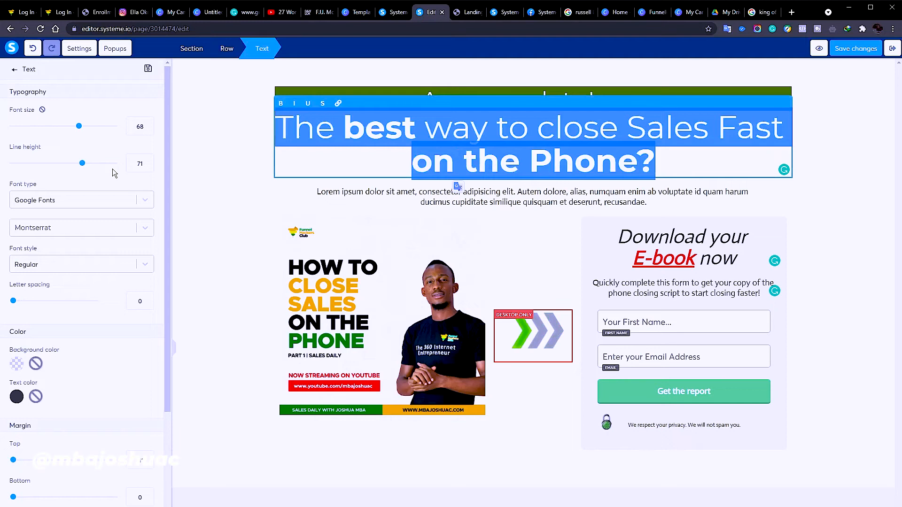
left_click_drag(82, 163, 73, 164)
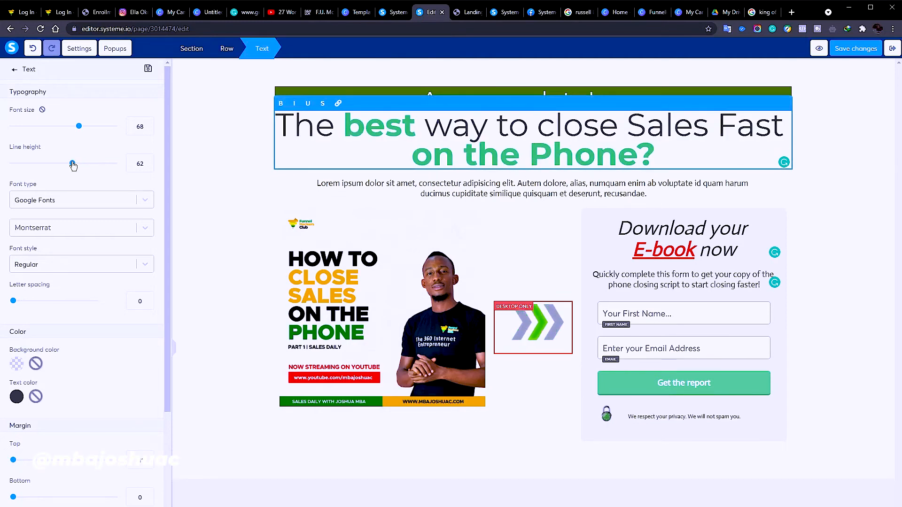
left_click_drag(81, 134, 73, 136)
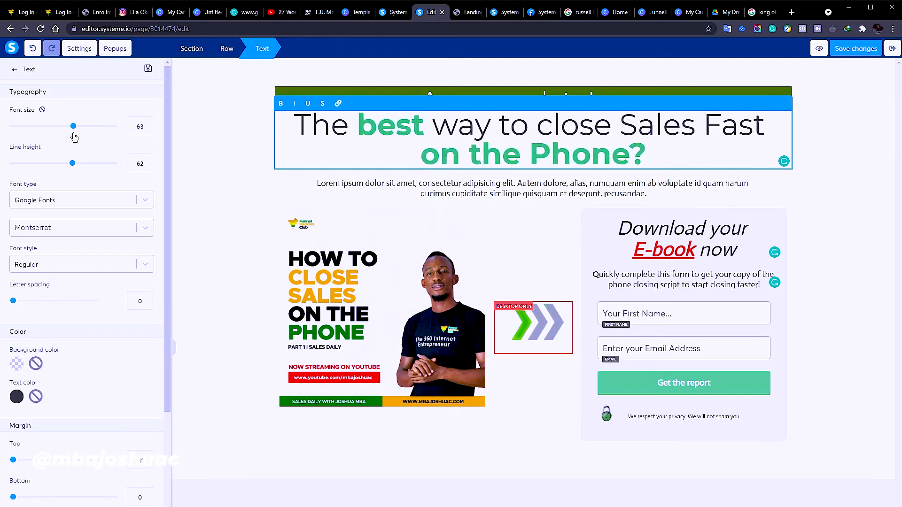
left_click(842, 188)
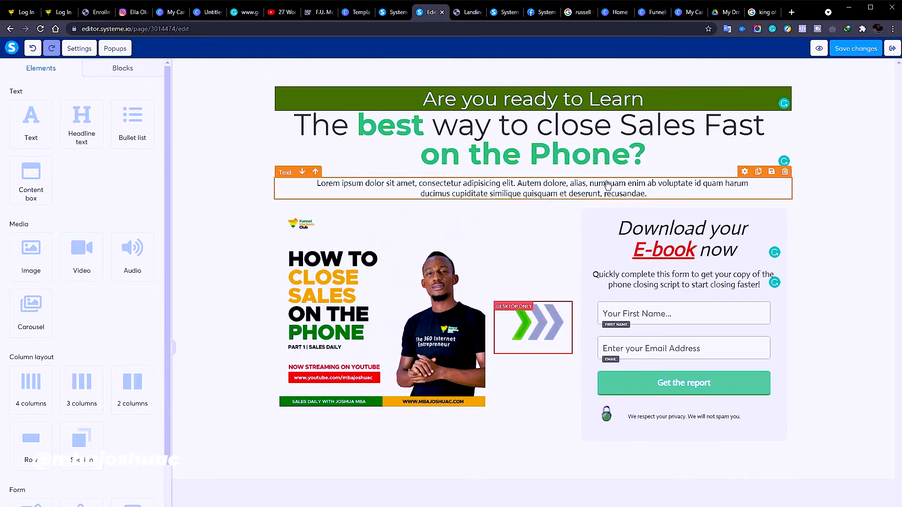
left_click(295, 184)
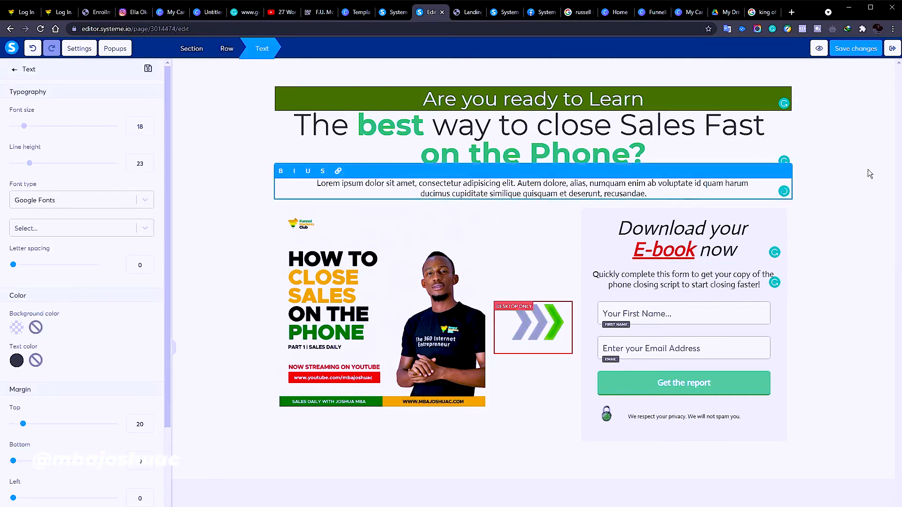
left_click(858, 181)
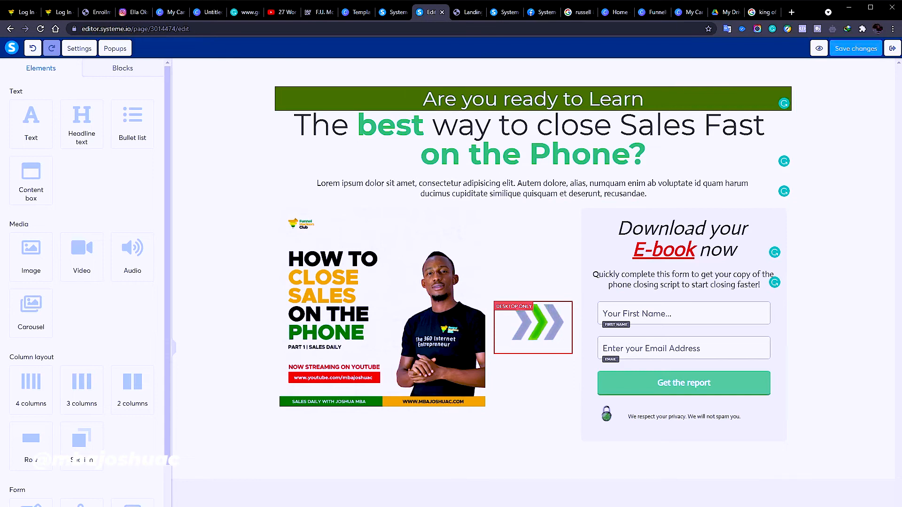
left_click(827, 183)
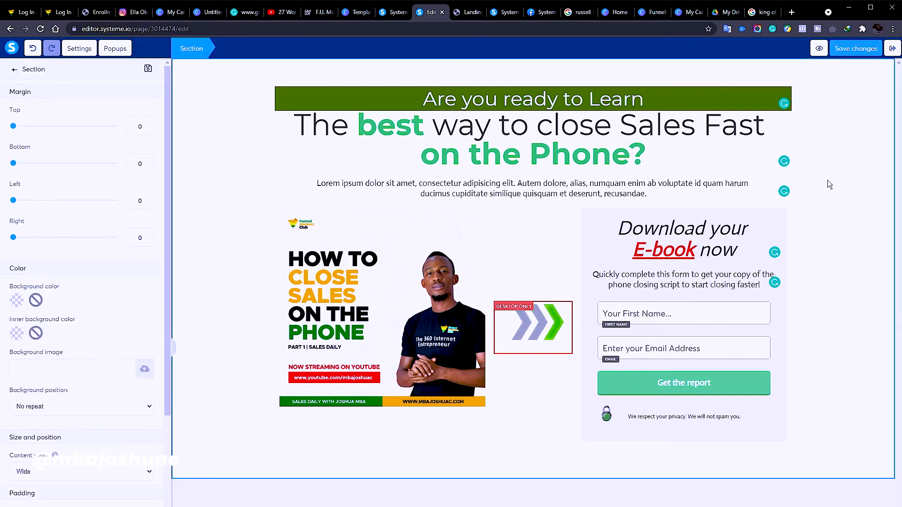
Preview the squeeze page in a new tab and submit its opt-in form with a first name and e-mail
left_click(819, 48)
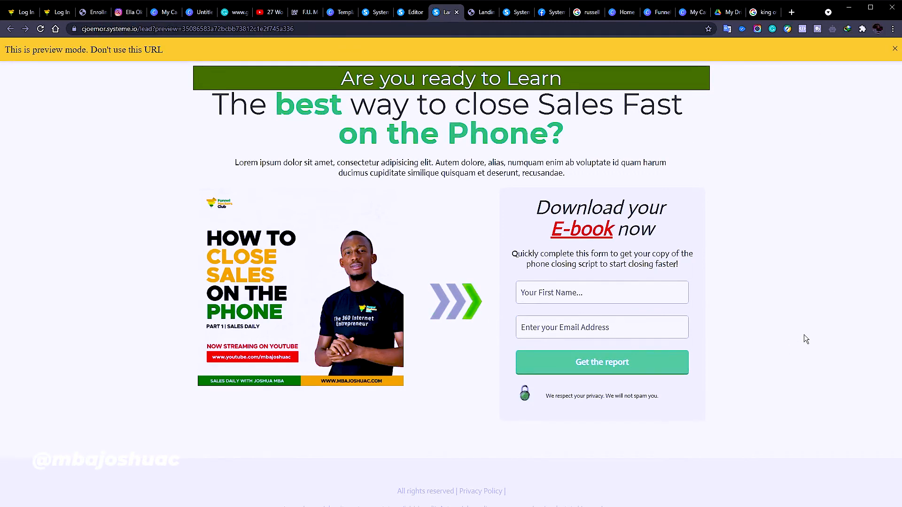
left_click(646, 300)
type("jo")
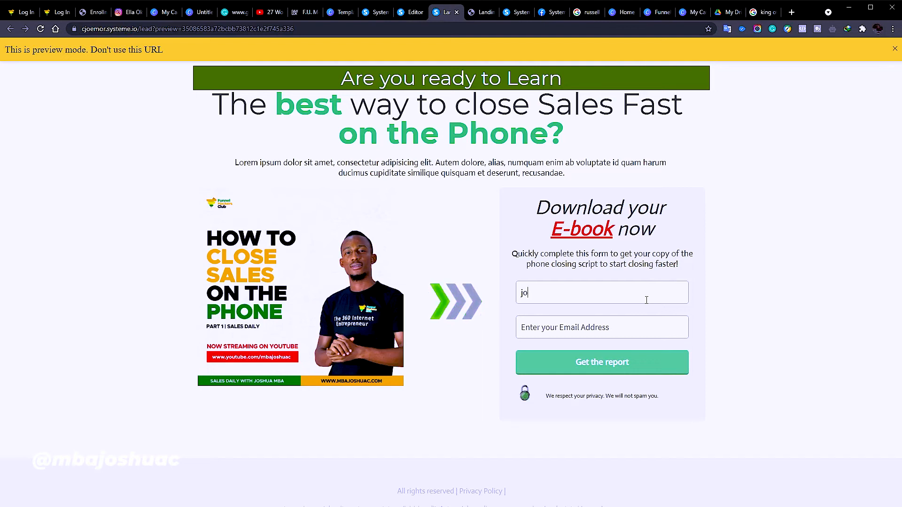
type("shua")
key("Tab")
type("jo")
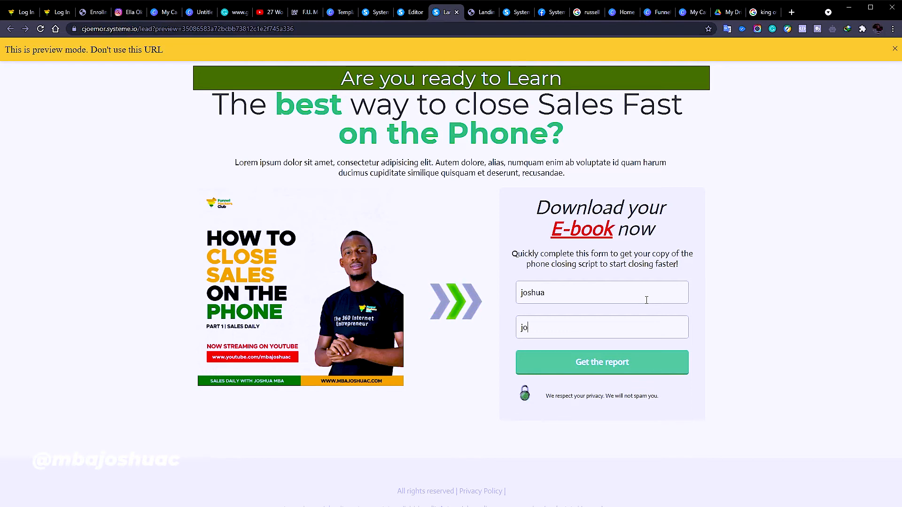
key("BackSpace")
key("BackSpace")
left_click(616, 361)
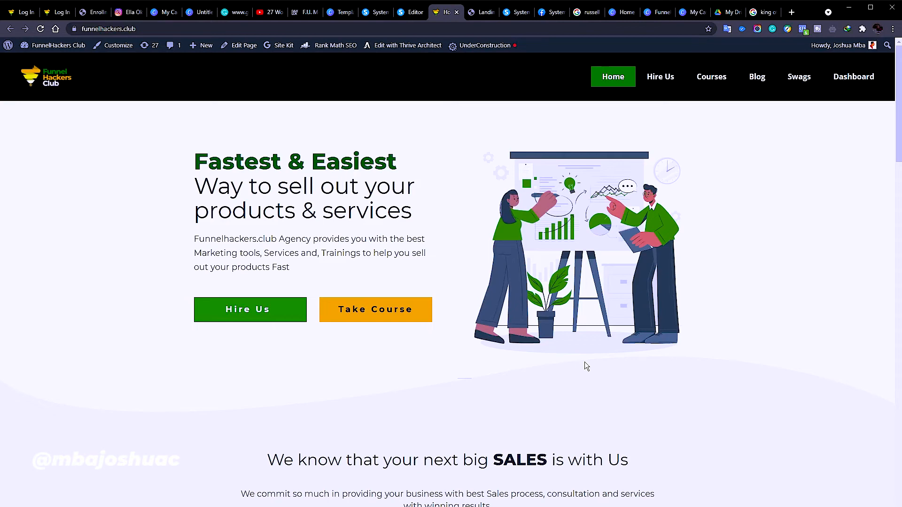
Scroll through the funnelhackers.club services section, then return to the Systeme.io editor tab
scroll(594, 367, "down", 5)
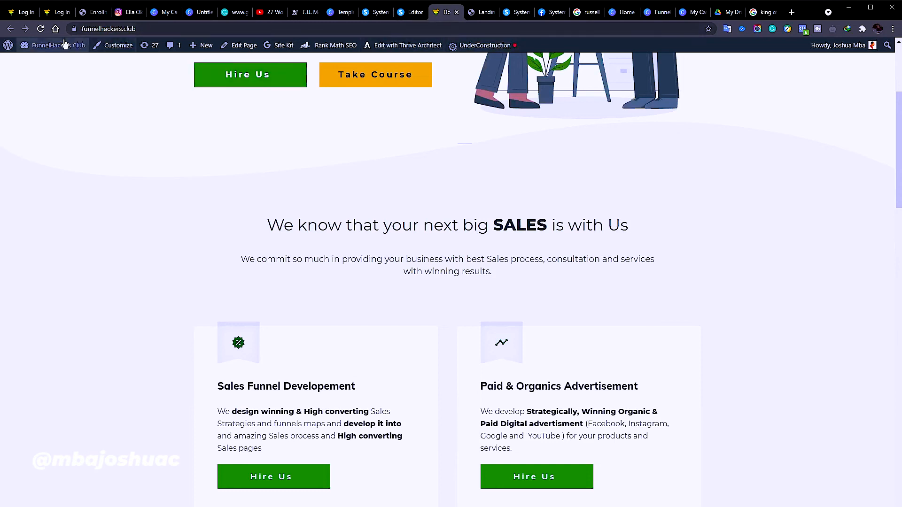
left_click(417, 11)
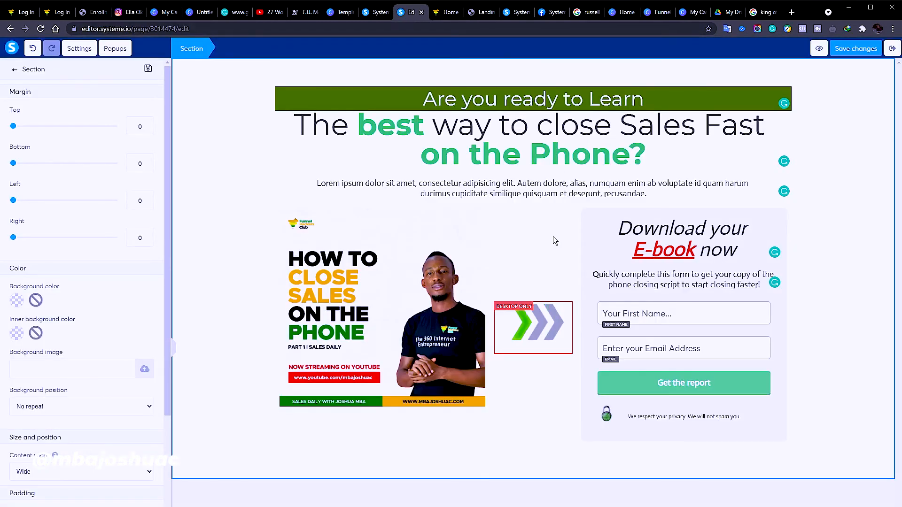
Deselect the section and exit to the Squeeze page step settings with the 'lead' path
left_click(296, 182)
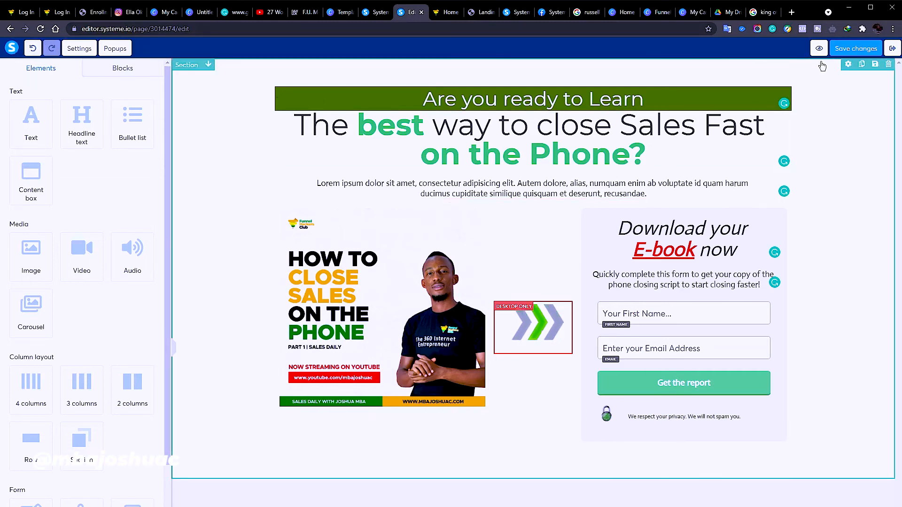
left_click(898, 49)
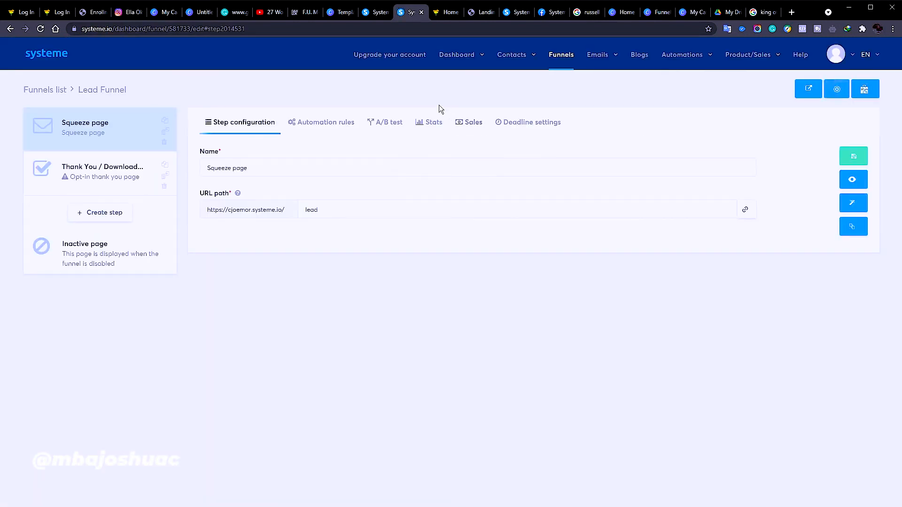
Open the Thank You / Download step to see its four thank-you page templates
left_click(105, 176)
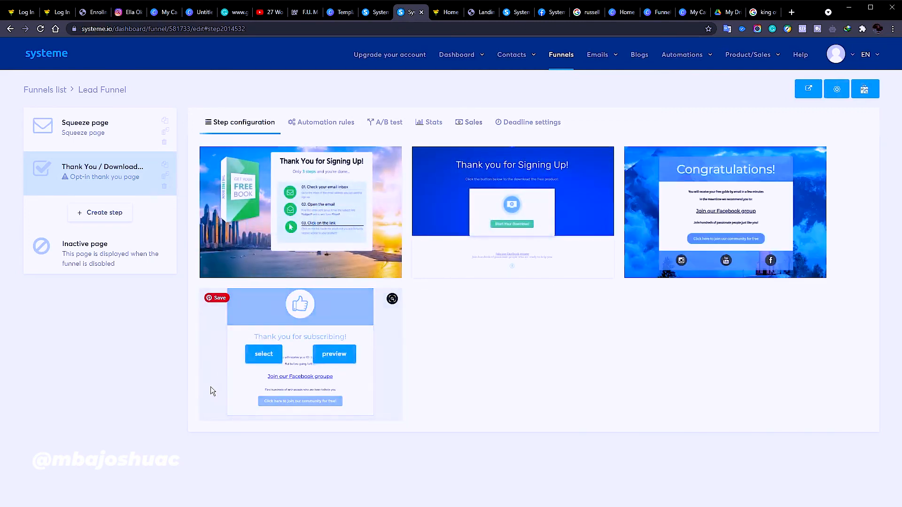
mouse_move(382, 202)
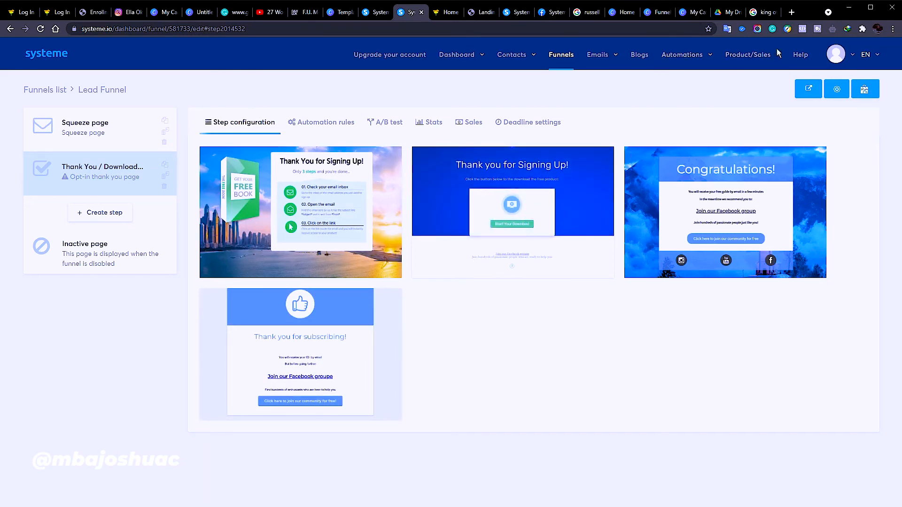
Open account settings and review the subdomain, time settings and current plan
left_click(853, 57)
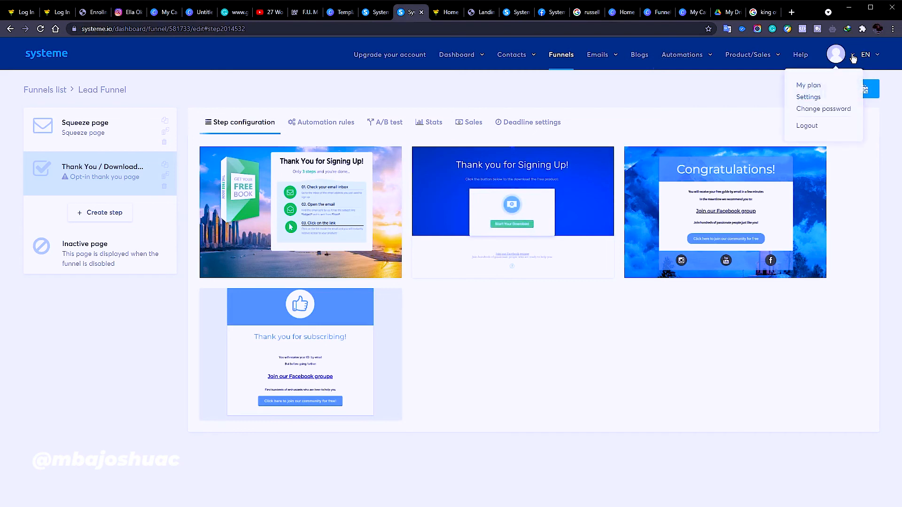
left_click(817, 100)
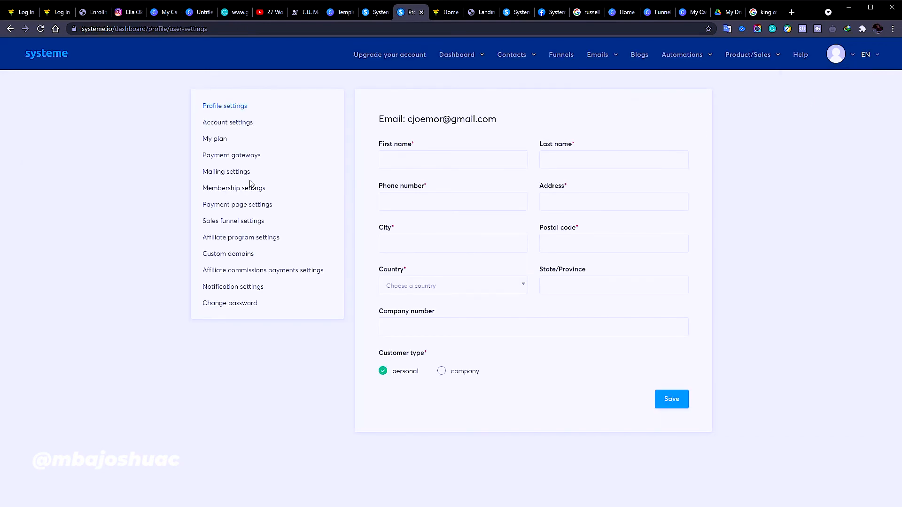
left_click(219, 124)
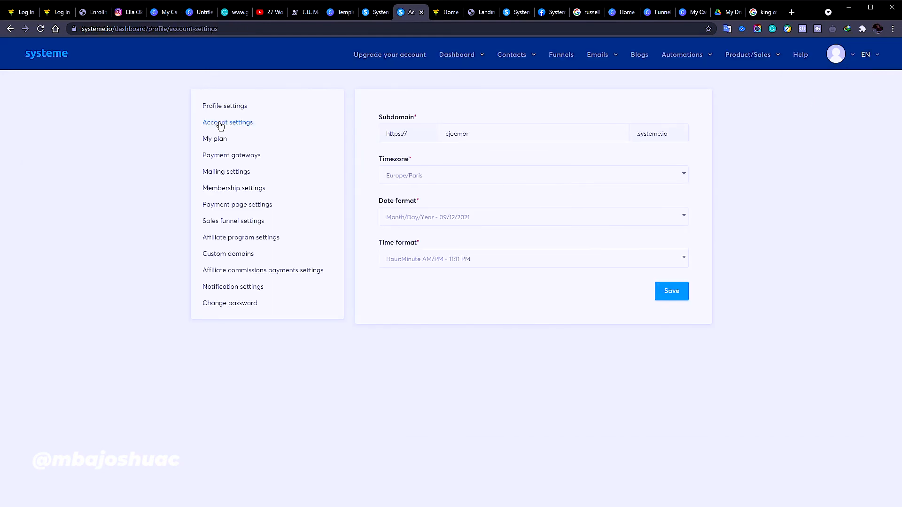
left_click(215, 140)
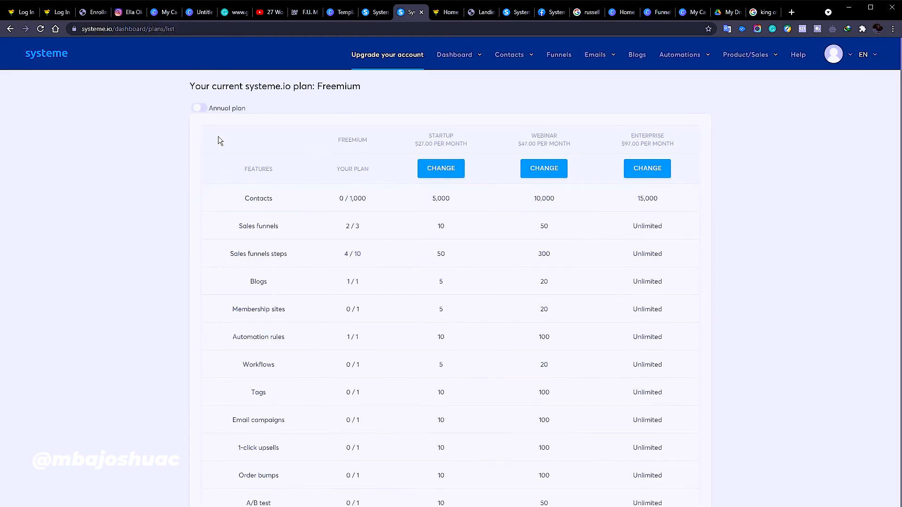
scroll(456, 280, "down", 2)
scroll(458, 277, "up", 2)
left_click(10, 29)
Look over the mailing settings' sender e-mail and footer fields, then open Membership settings
left_click(237, 174)
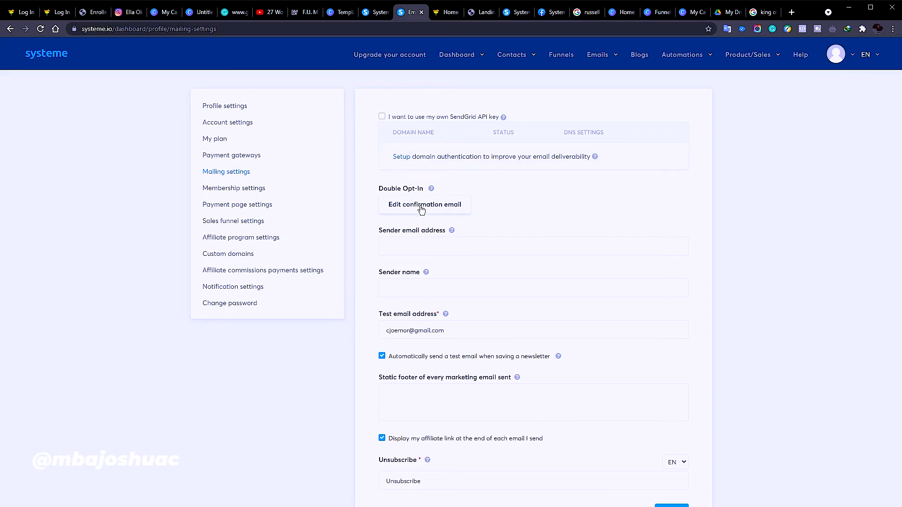
left_click(420, 248)
left_click(567, 276)
left_click(543, 400)
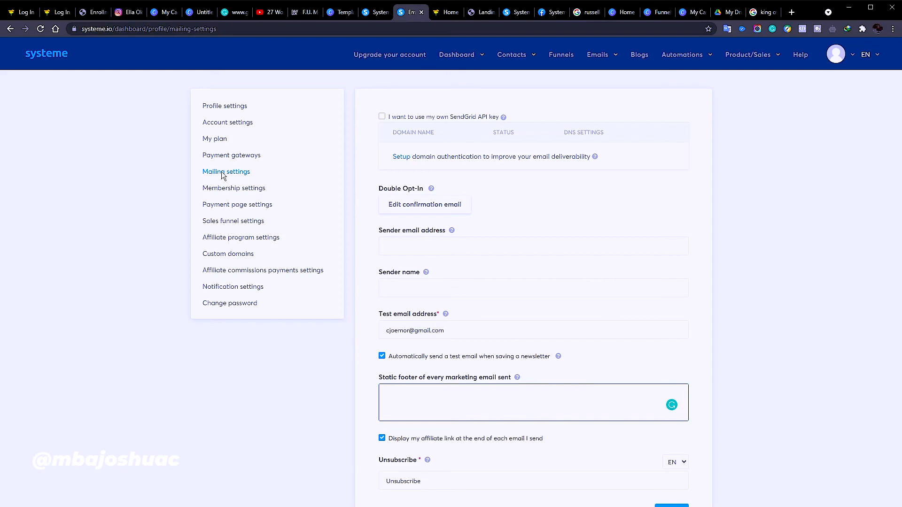
left_click(229, 188)
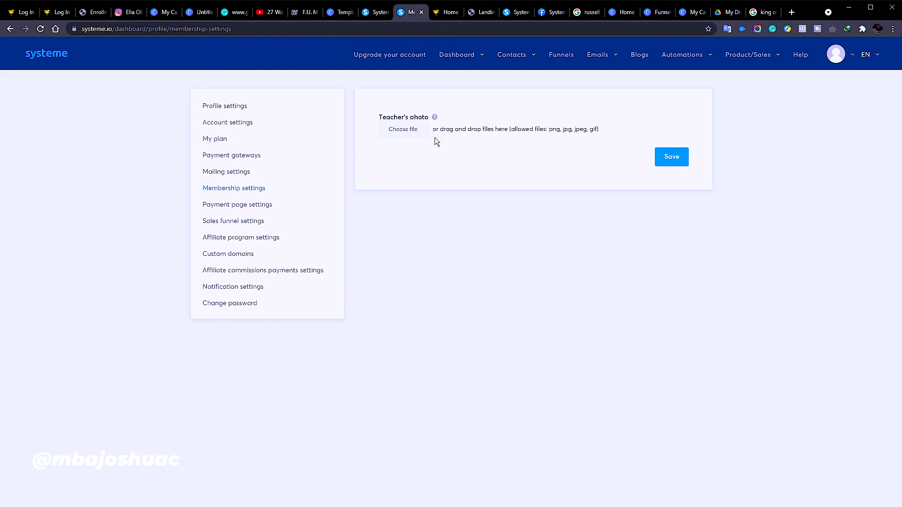
Review the payment page Terms, sales funnel tracking code, affiliate program settings and custom domains
left_click(255, 206)
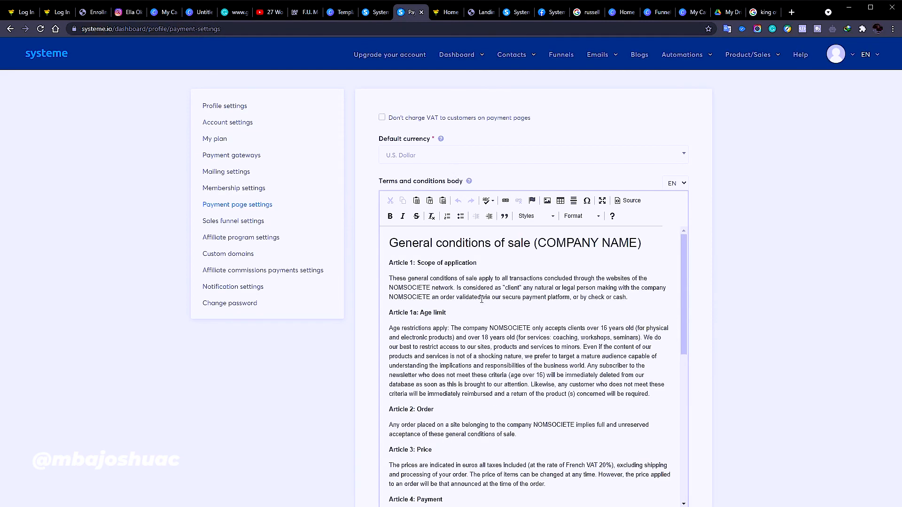
scroll(480, 309, "down", 8)
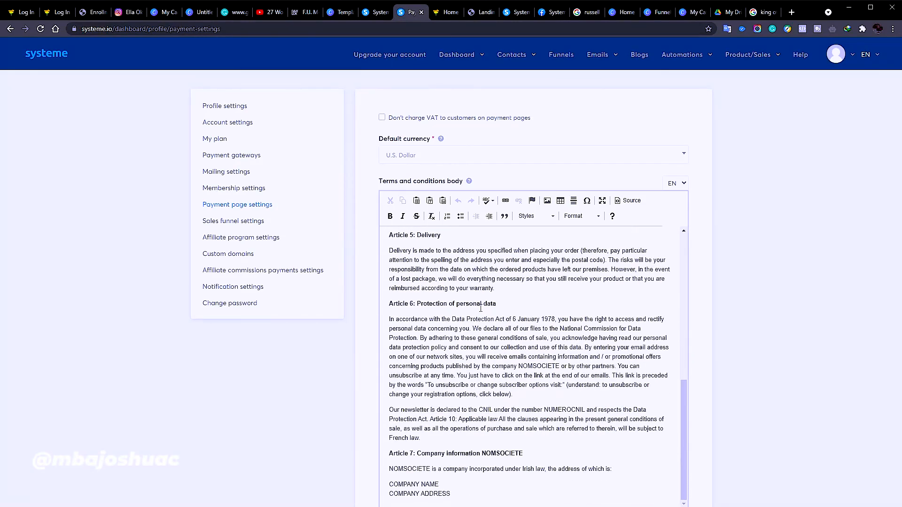
left_click(257, 222)
left_click(443, 141)
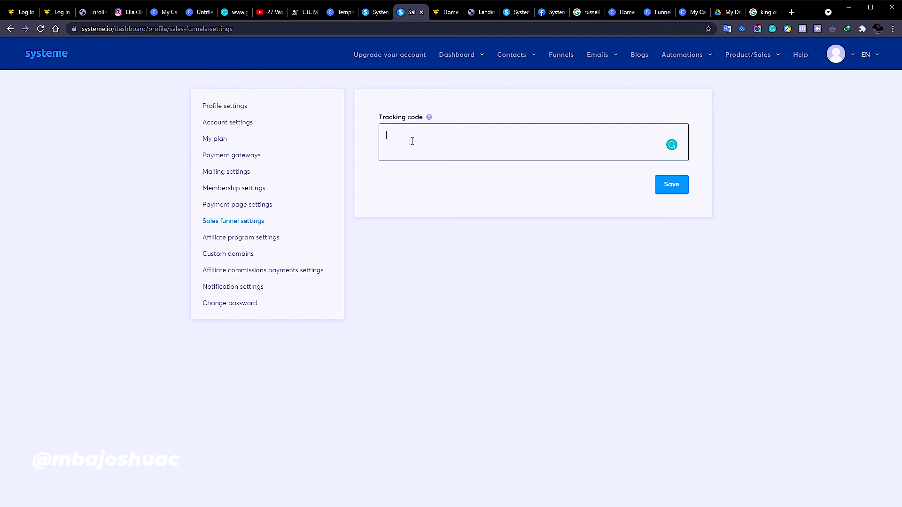
left_click(264, 238)
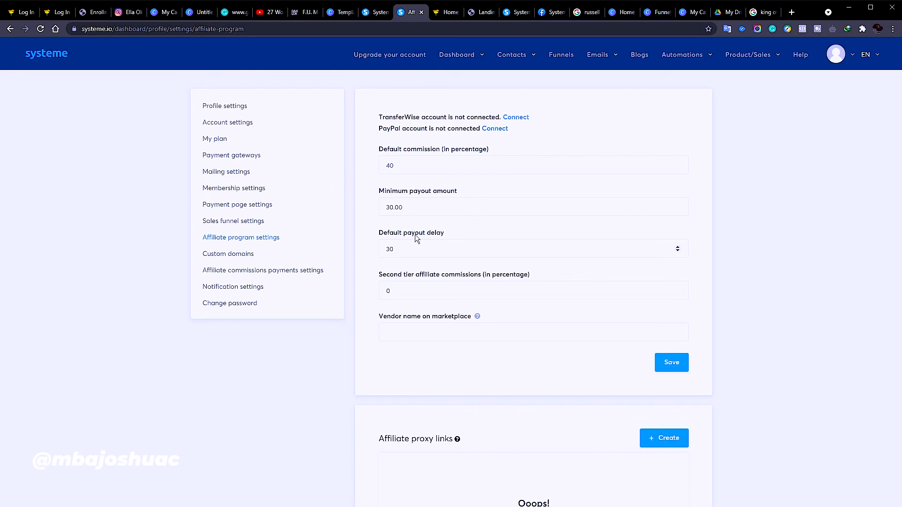
left_click(240, 254)
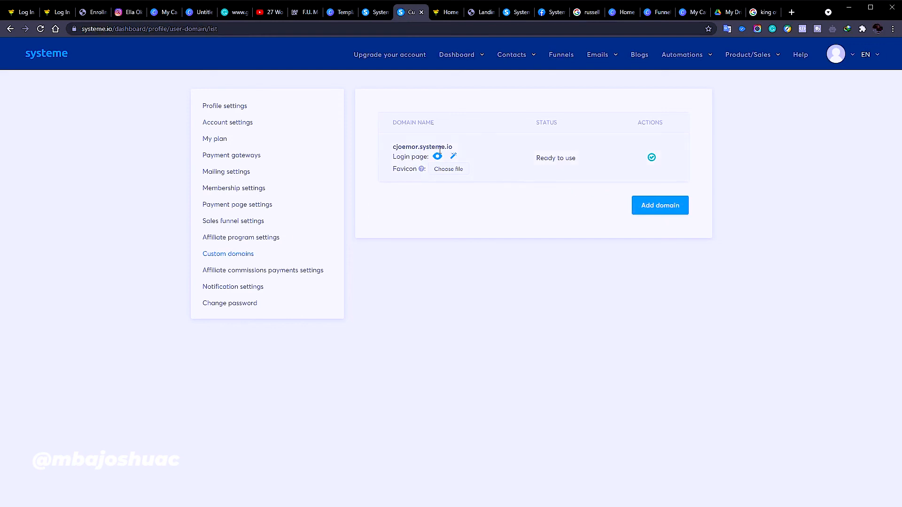
Inspect the login page editor, then try adding a domain and dismiss the plan-limit notice
left_click(452, 159)
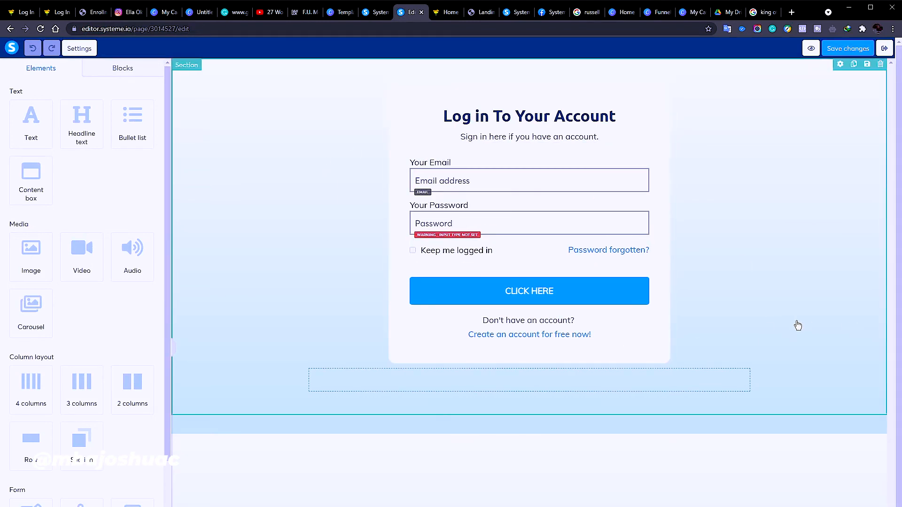
left_click(770, 288)
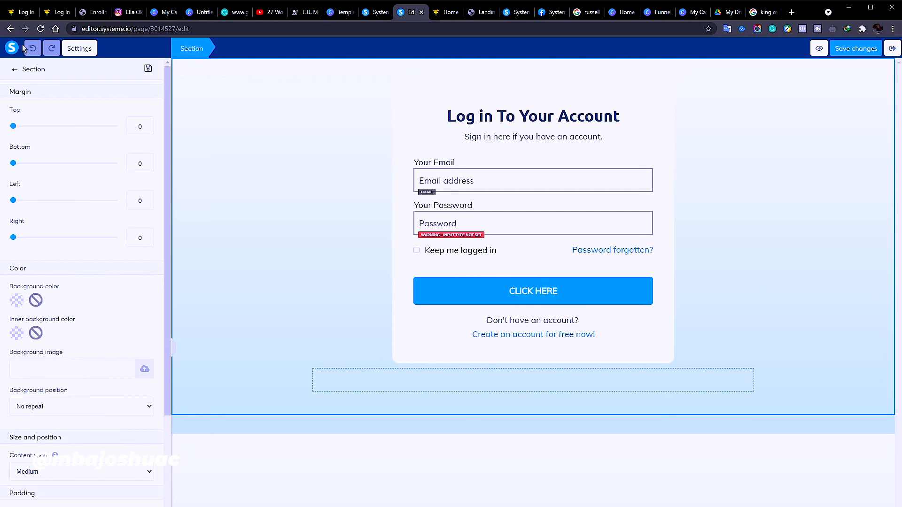
left_click(9, 29)
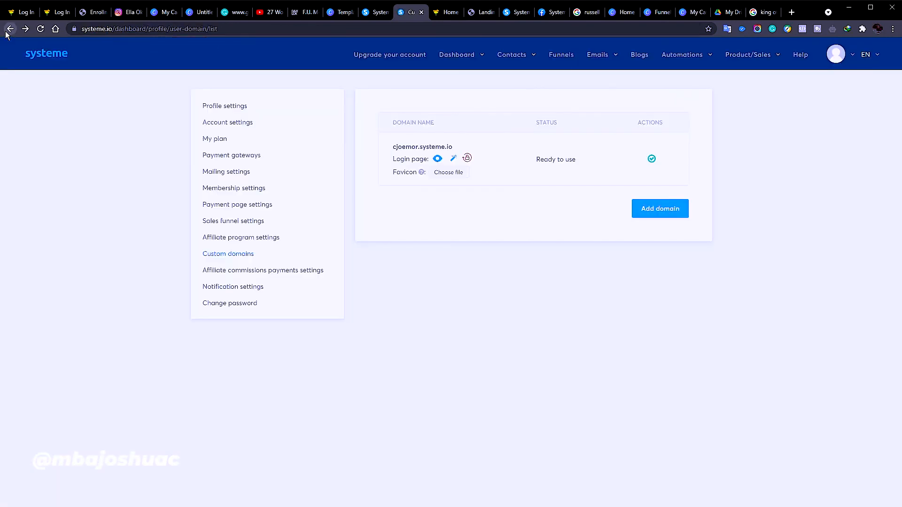
left_click(680, 208)
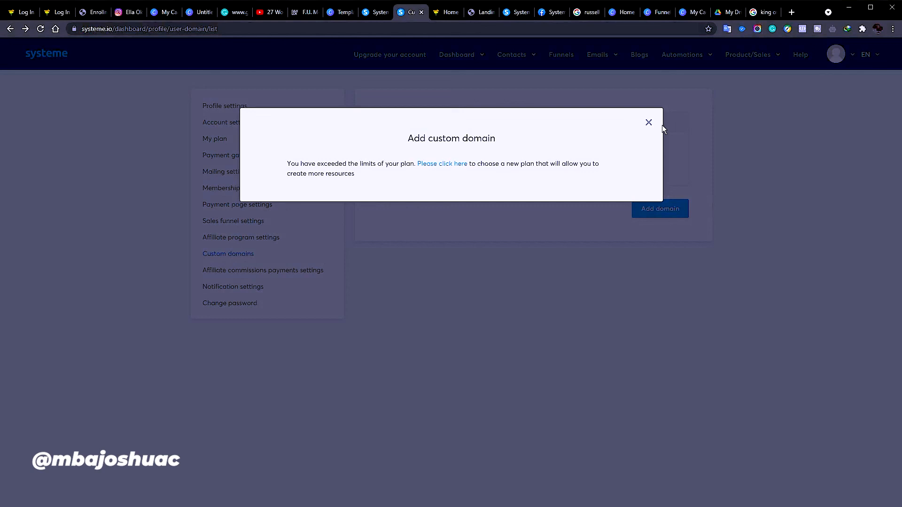
left_click(649, 123)
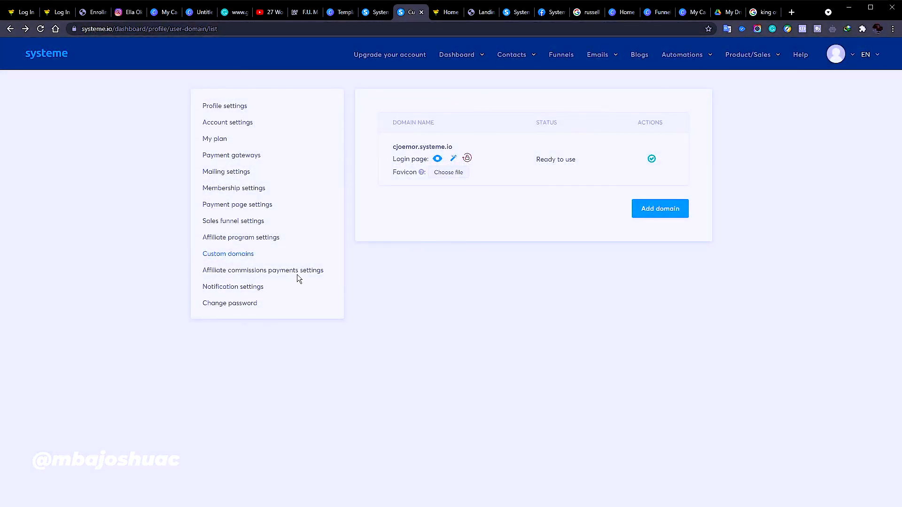
Try PayPal then Wire transfer as the affiliate payout method, then view Notification settings
left_click(298, 273)
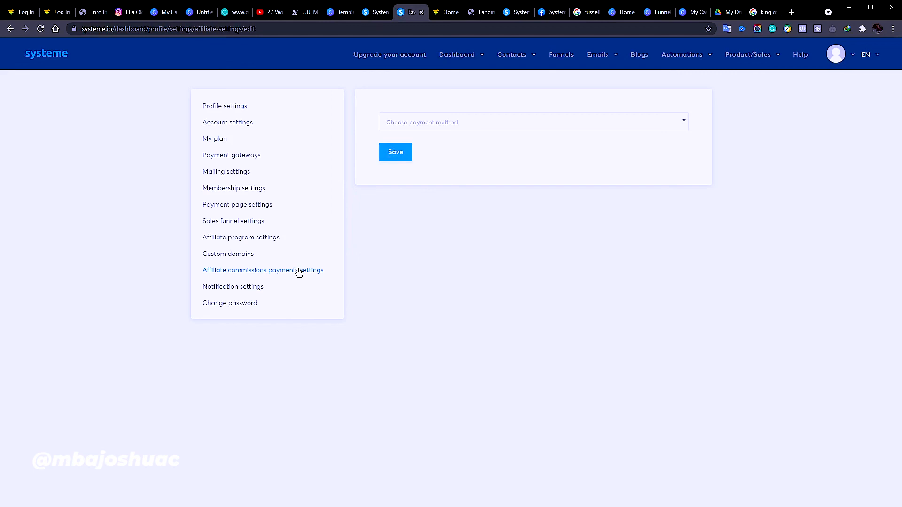
left_click(413, 124)
left_click(409, 158)
left_click(425, 121)
left_click(417, 173)
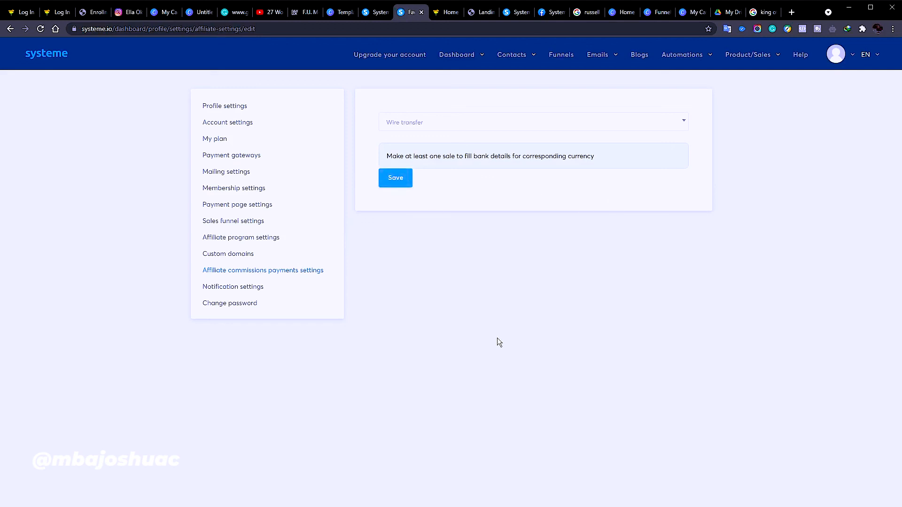
left_click(252, 288)
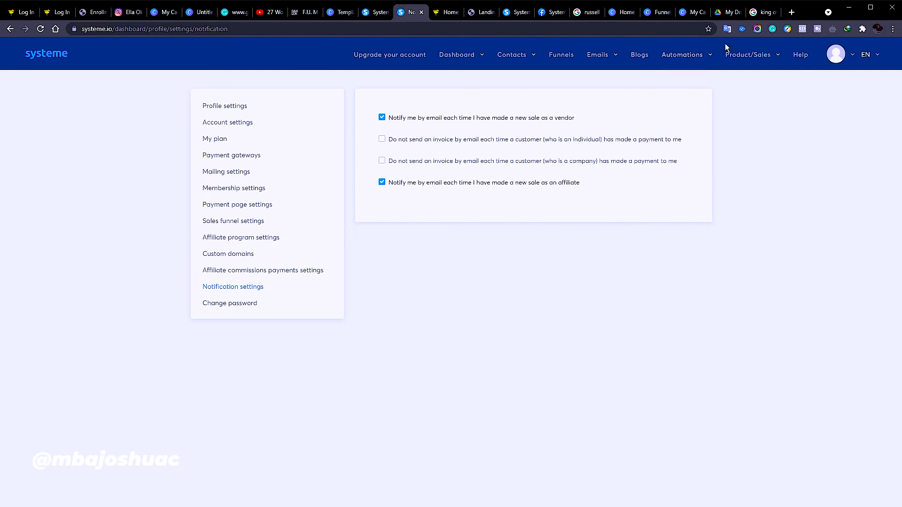
mouse_move(755, 55)
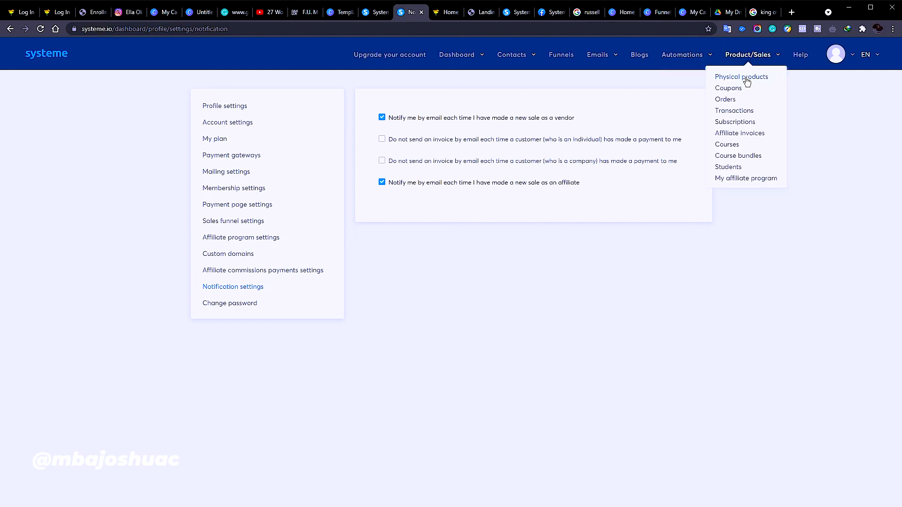
Browse the empty physical products list, cancel a new product form, and return to Funnels
left_click(747, 79)
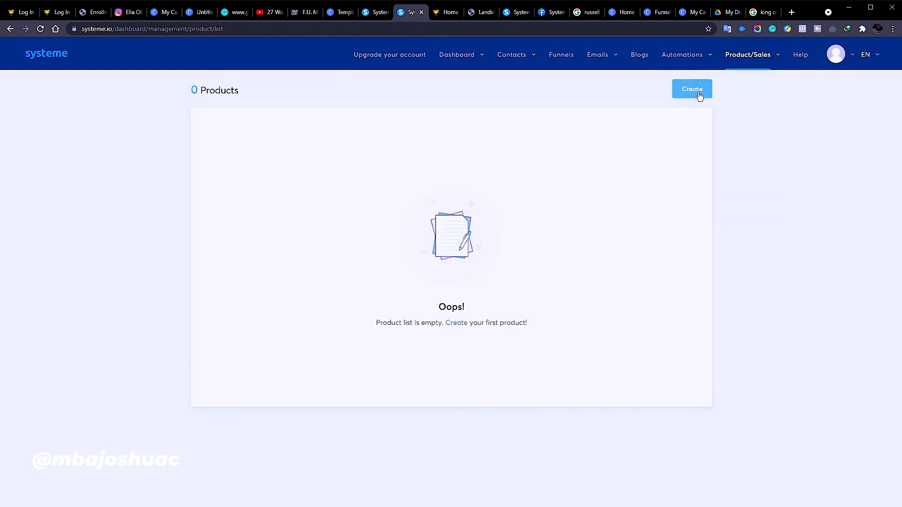
left_click(698, 92)
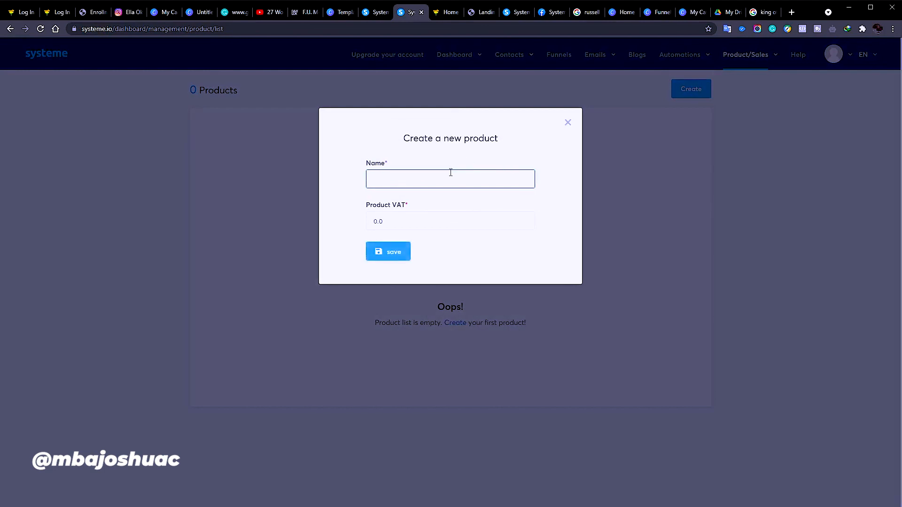
key("Tab")
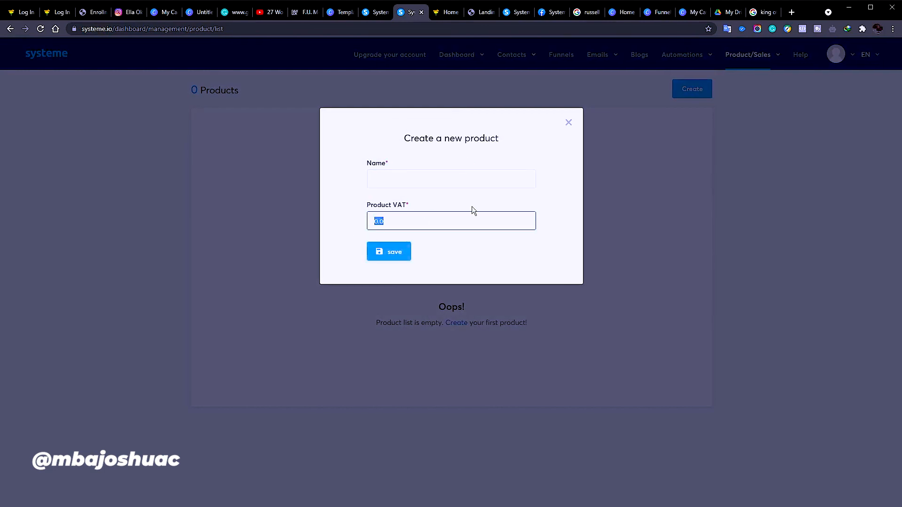
left_click(569, 123)
mouse_move(713, 62)
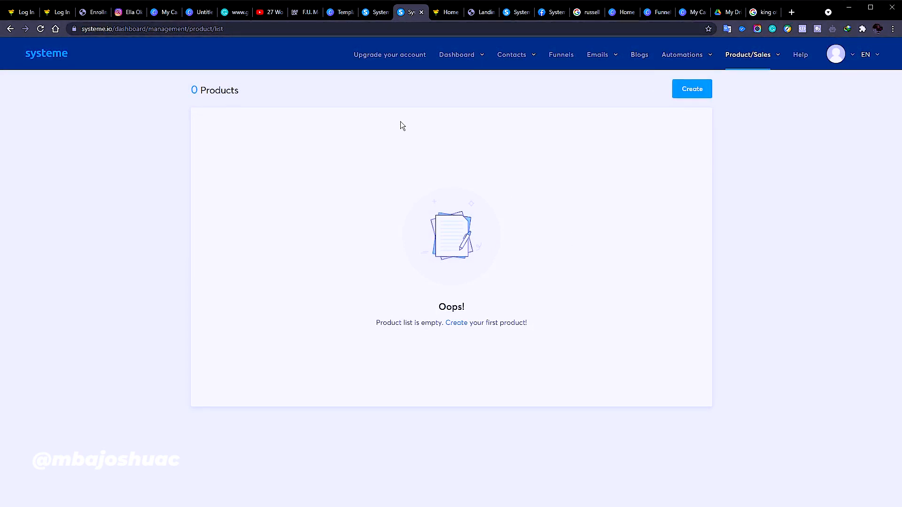
left_click(574, 55)
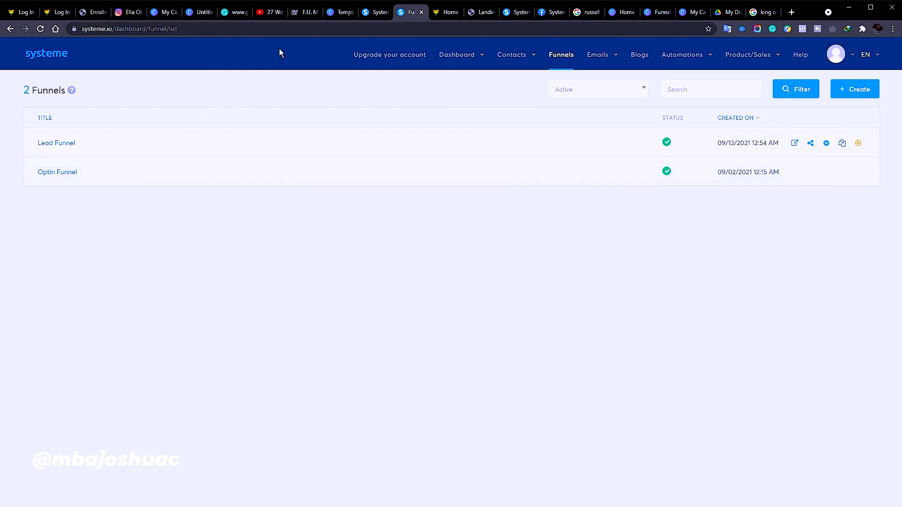
Open the plan comparison and highlight the Startup plan at $27.00 per month
left_click(408, 61)
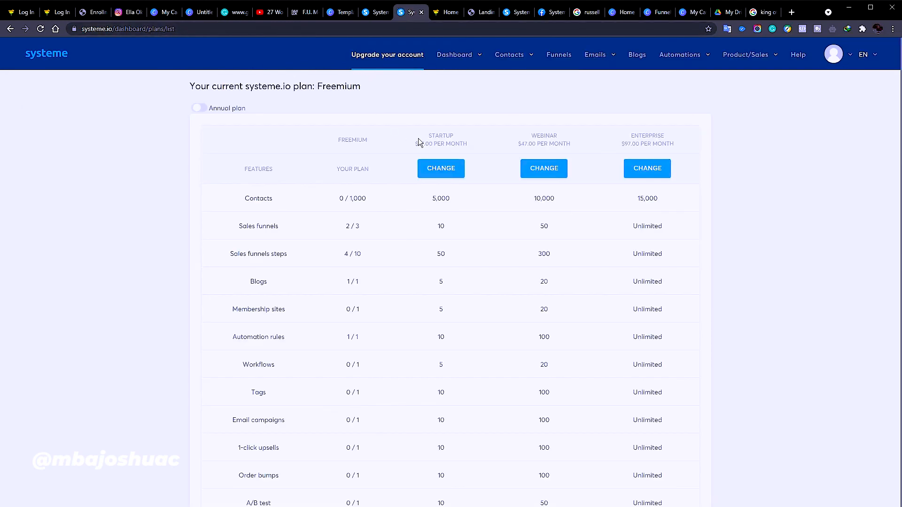
left_click_drag(428, 135, 475, 149)
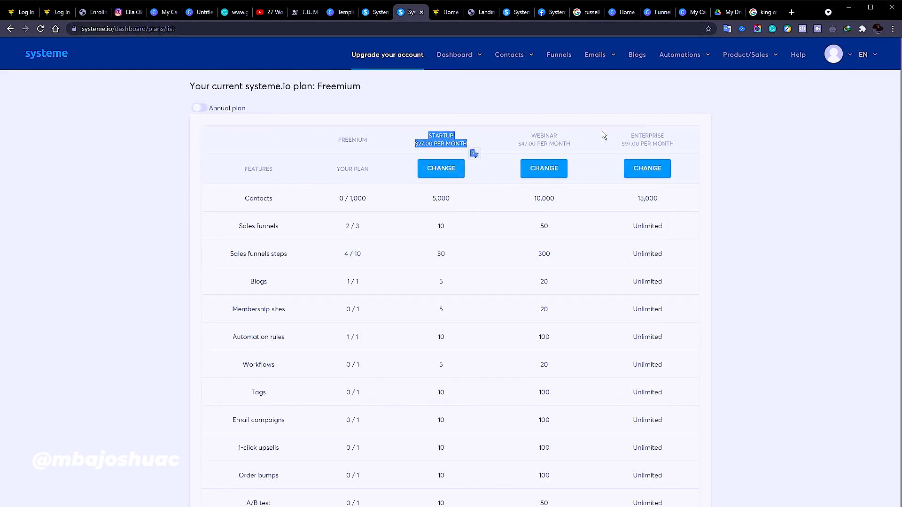
Open the Startup plan offer page and check its First Name and Surname checkout fields
left_click(444, 174)
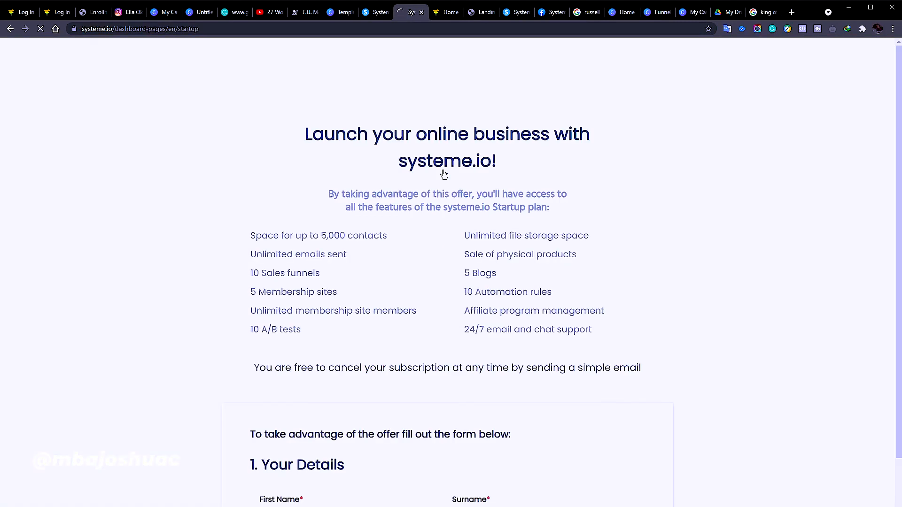
scroll(469, 247, "down", 10)
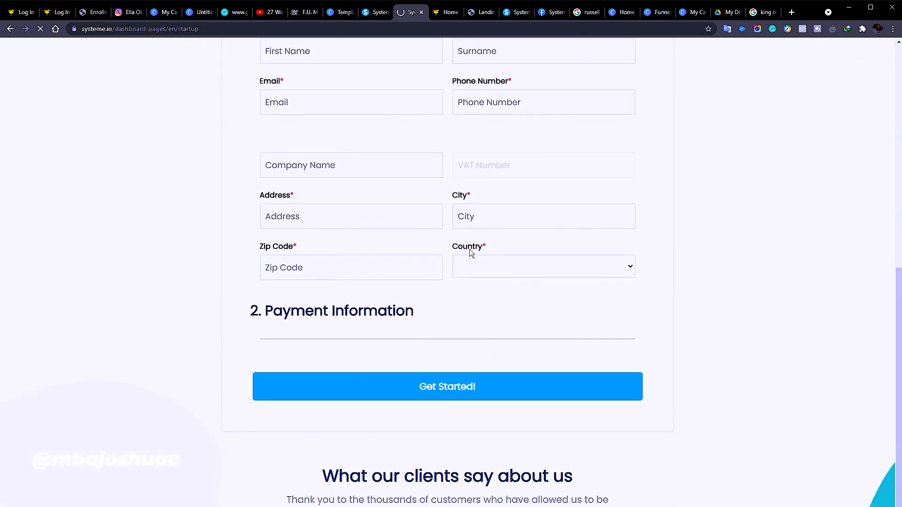
scroll(409, 179, "up", 4)
left_click(330, 241)
left_click(531, 232)
Move down to the payment section and highlight the Startup plan's $27.00 monthly price
scroll(288, 322, "down", 4)
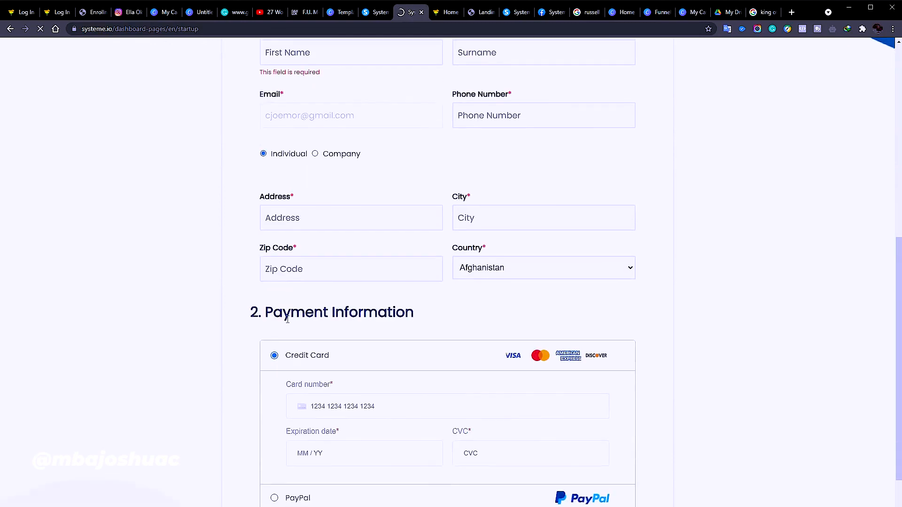
left_click(370, 413)
scroll(399, 421, "down", 3)
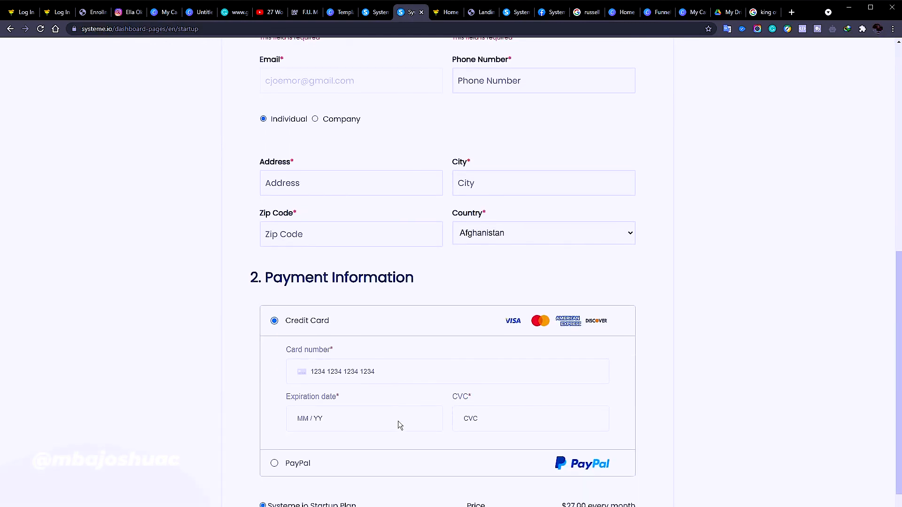
scroll(283, 424, "down", 4)
left_click_drag(564, 213, 638, 217)
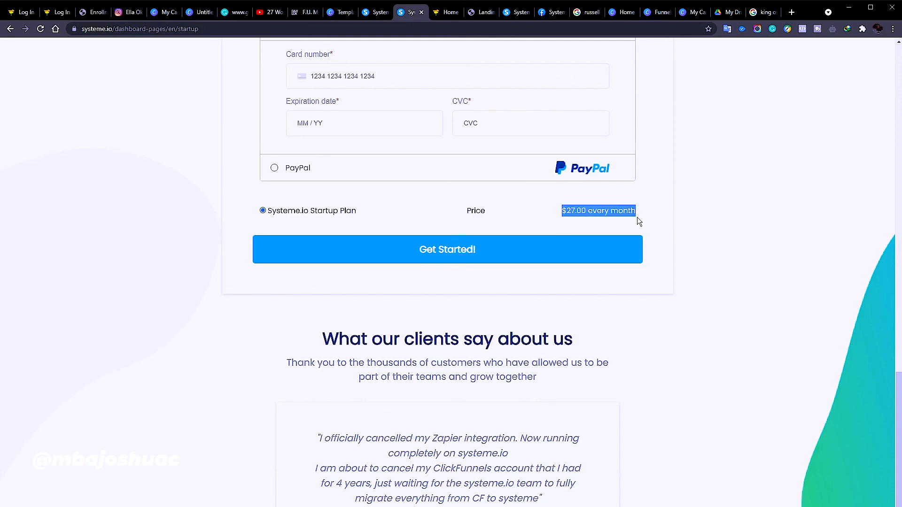
Highlight the Startup feature list, then the 24/7 email and chat support feature
scroll(588, 294, "down", 1)
scroll(589, 302, "up", 17)
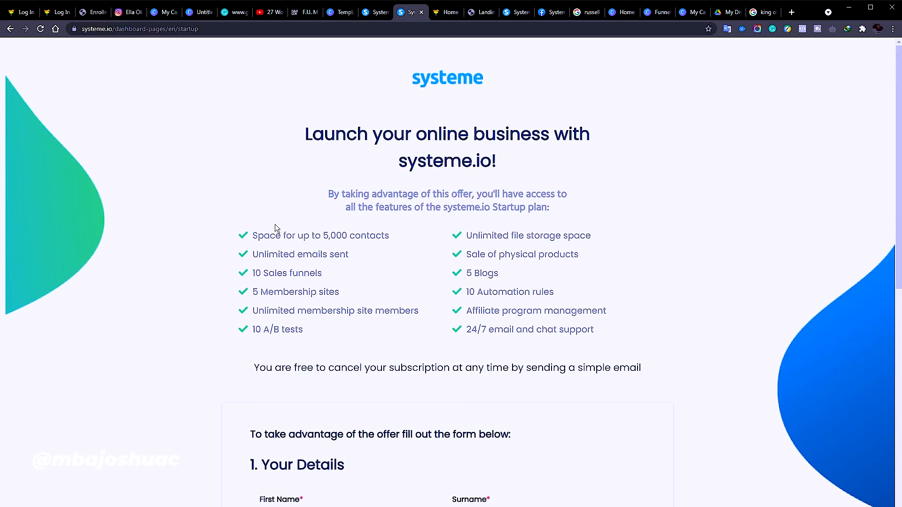
left_click_drag(227, 234, 624, 338)
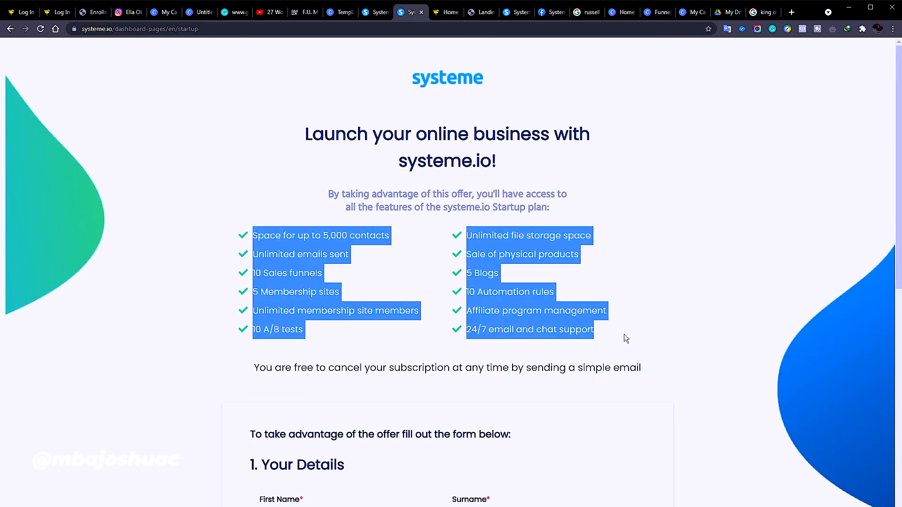
left_click(695, 330)
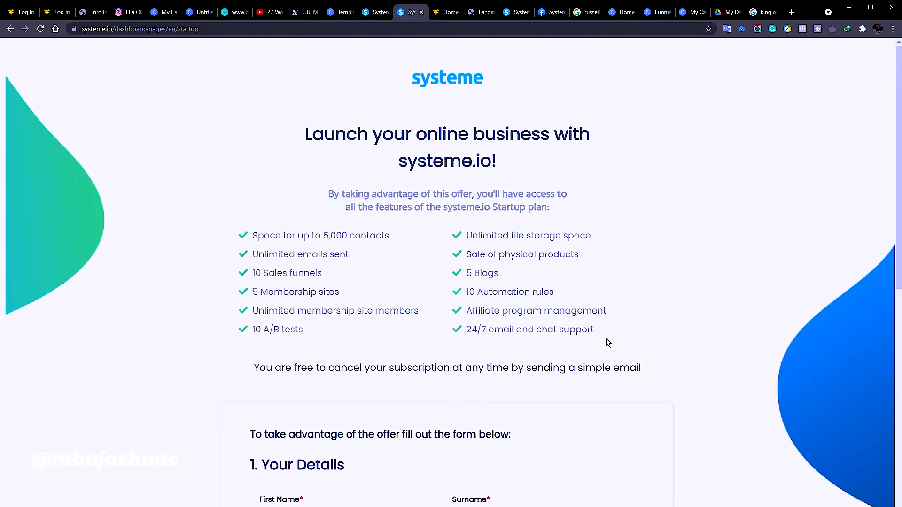
left_click_drag(594, 329, 460, 330)
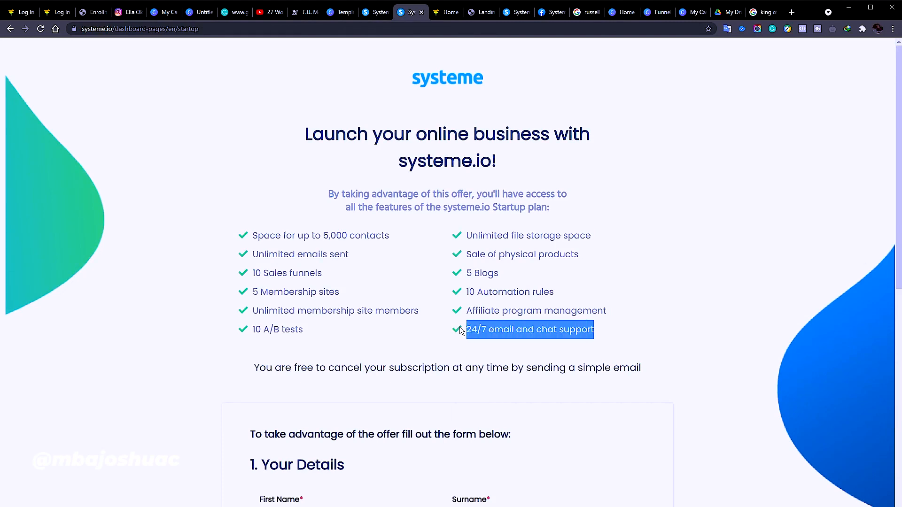